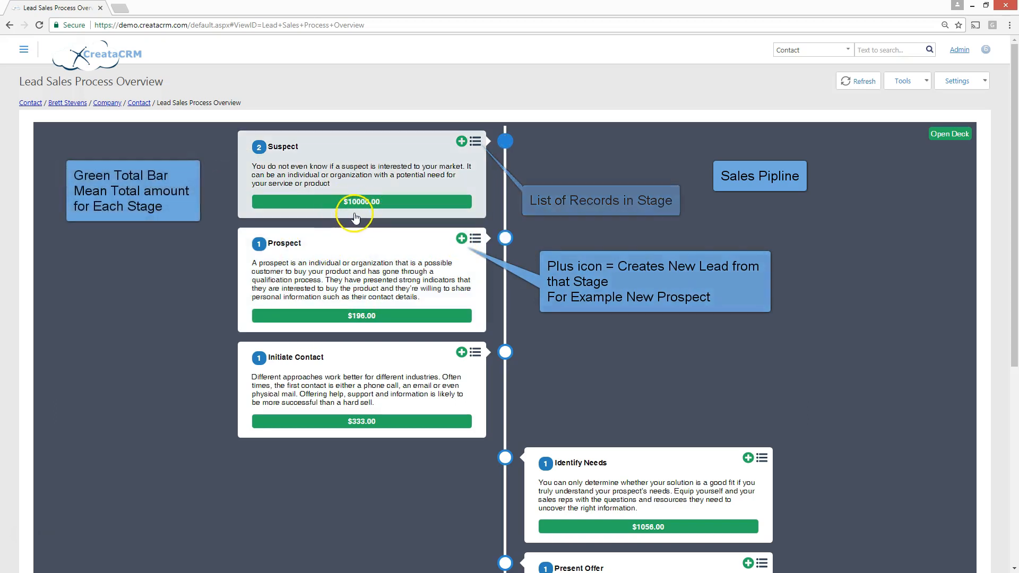
Review the pipeline stages from Suspect to Close Sale with their totals, and open the list of Present Offer records.
scroll(337, 296, down, 5)
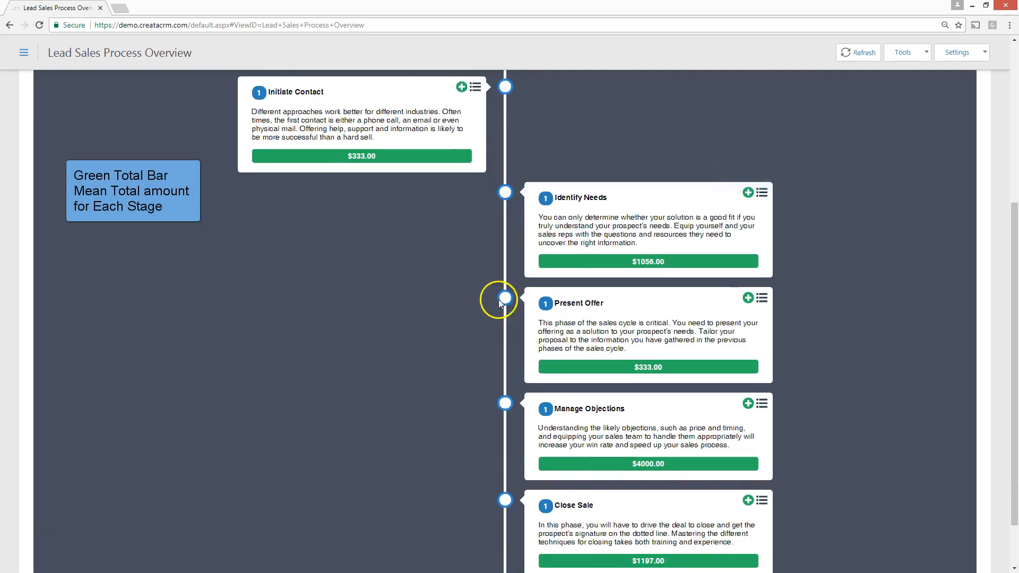
scroll(631, 266, down, 1)
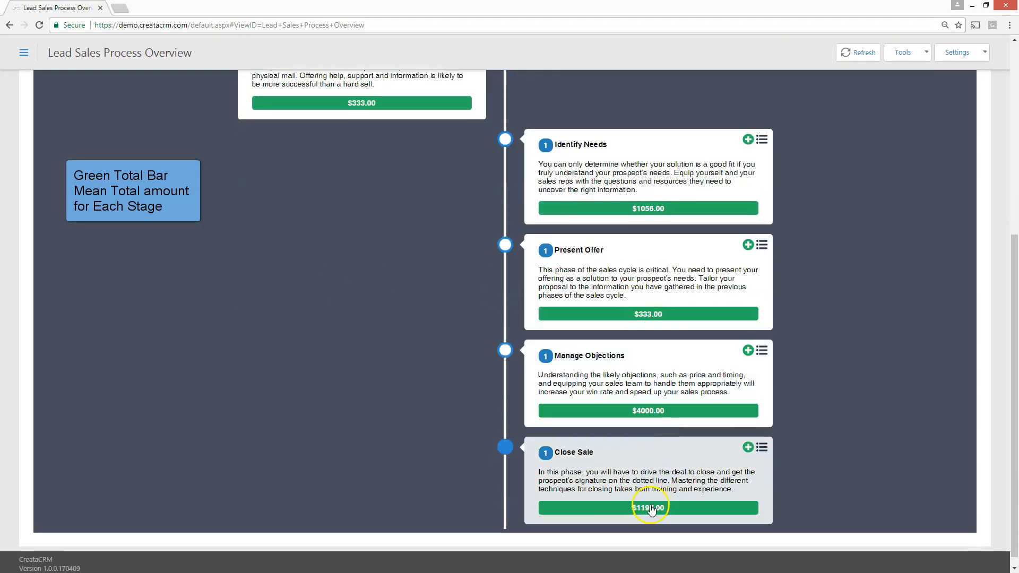
scroll(647, 509, up, 6)
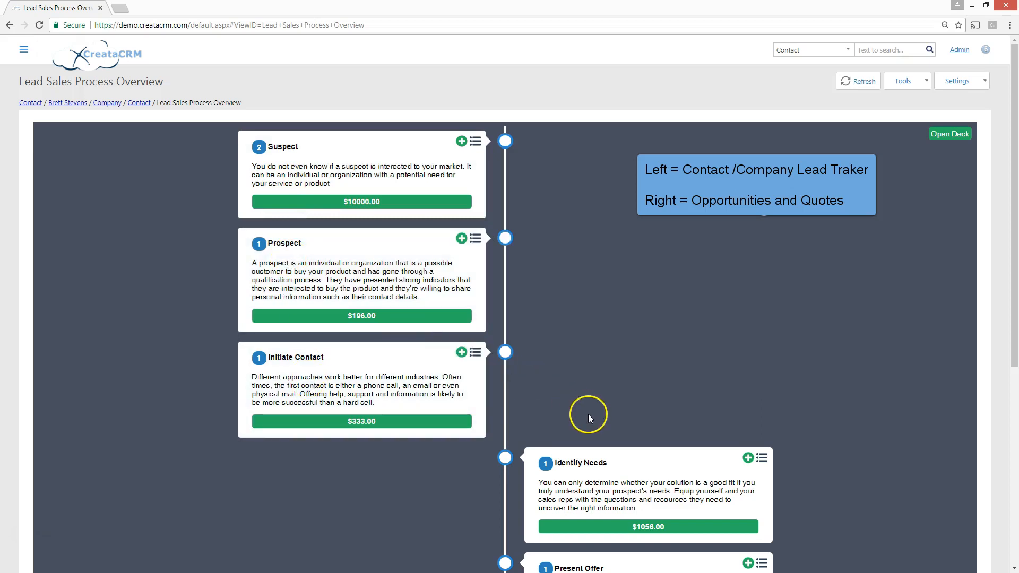
scroll(588, 414, down, 2)
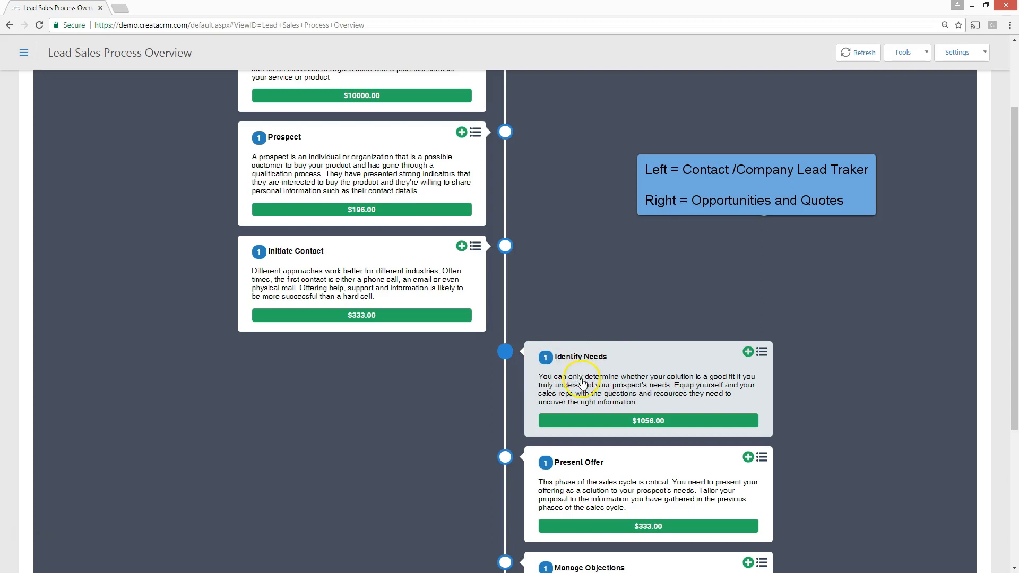
scroll(582, 383, down, 2)
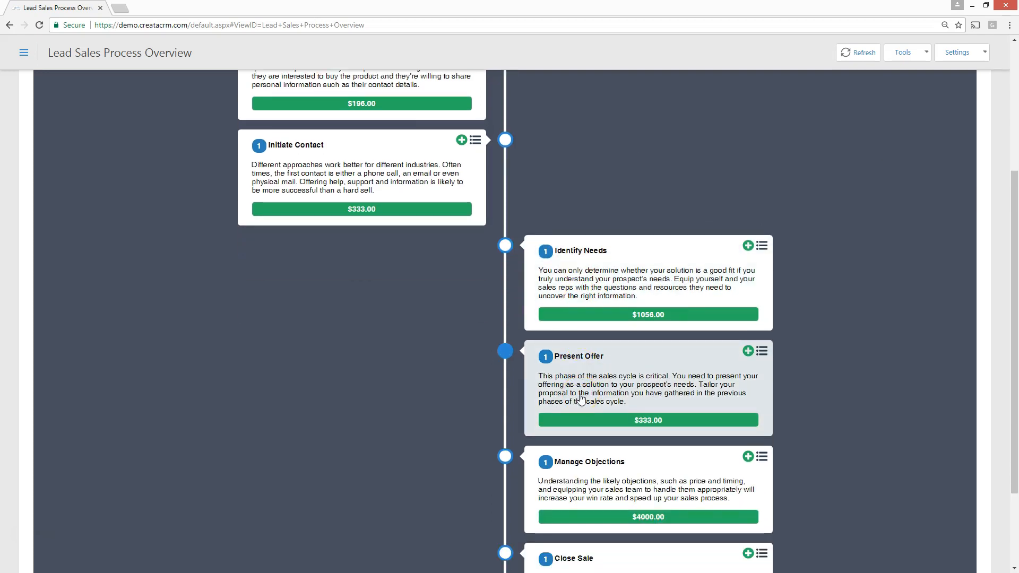
scroll(581, 398, up, 4)
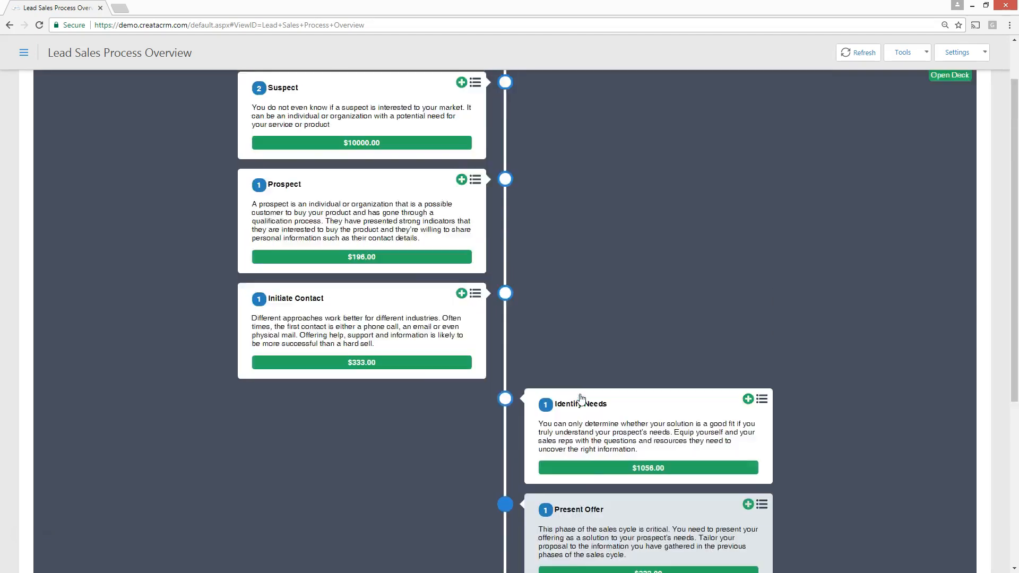
scroll(581, 395, down, 3)
scroll(582, 395, down, 1)
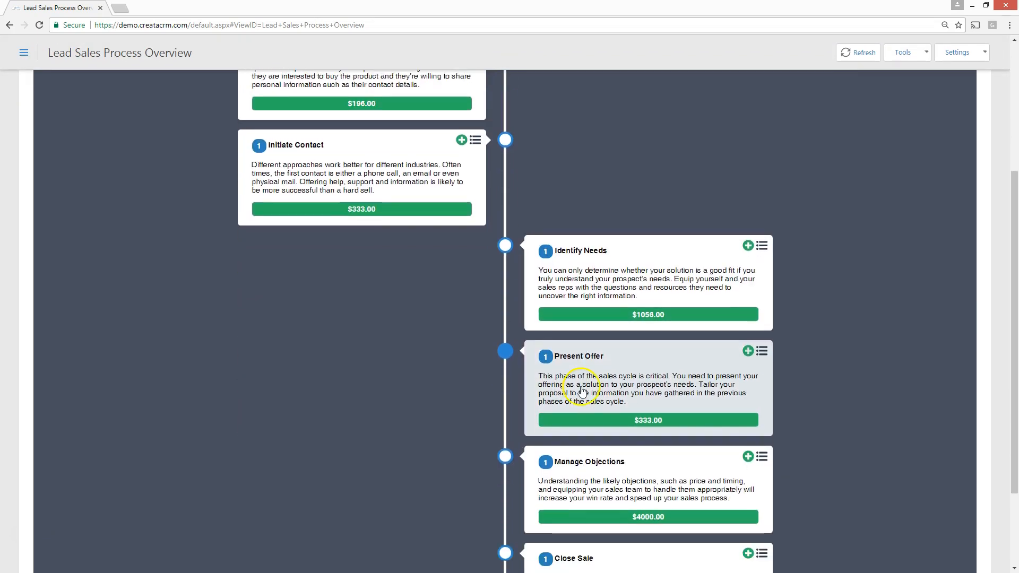
click(762, 352)
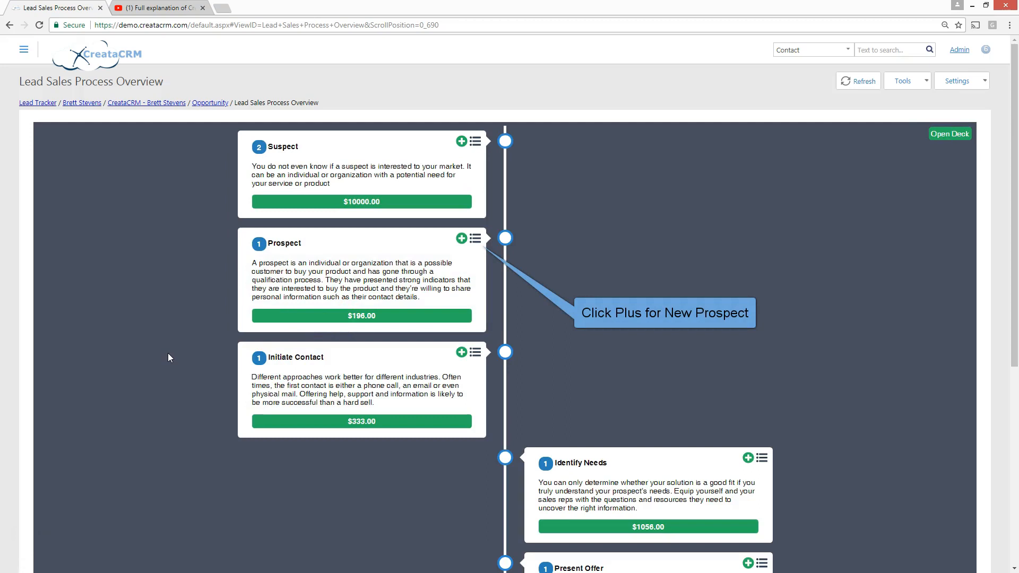
Create a new lead from the Prospect stage and enter the contact's first and last name in the contact details.
click(461, 240)
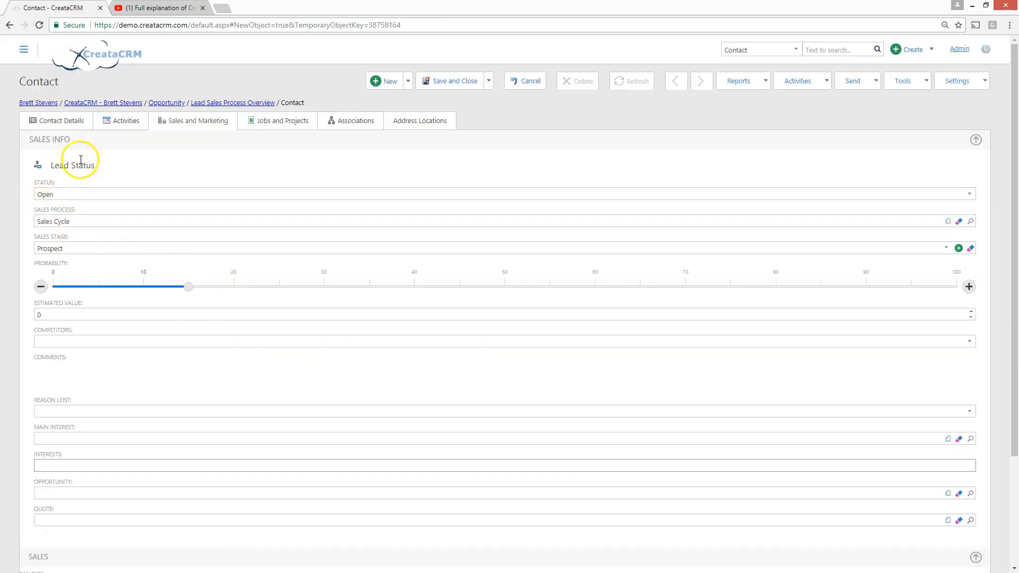
click(74, 126)
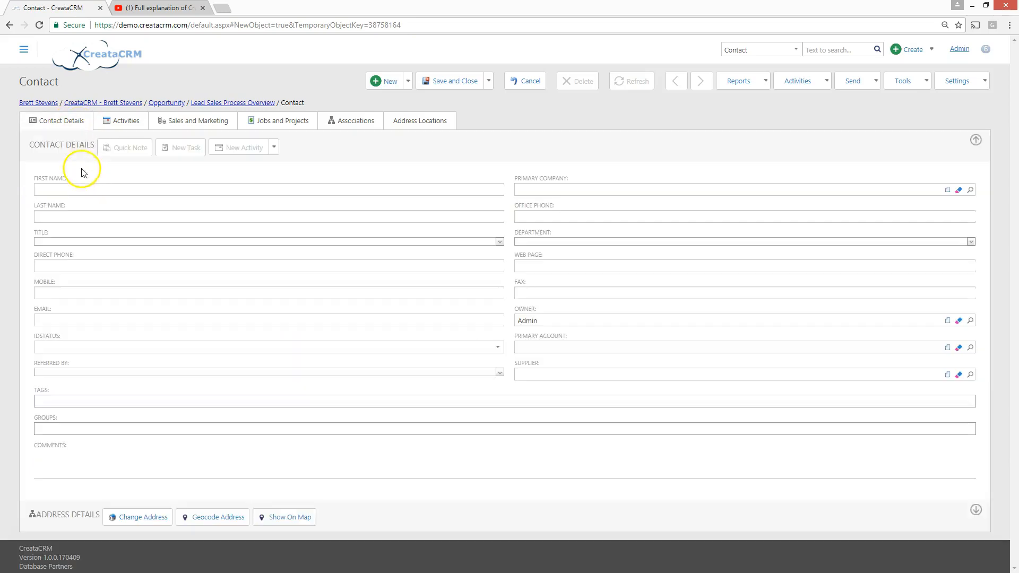
click(69, 189)
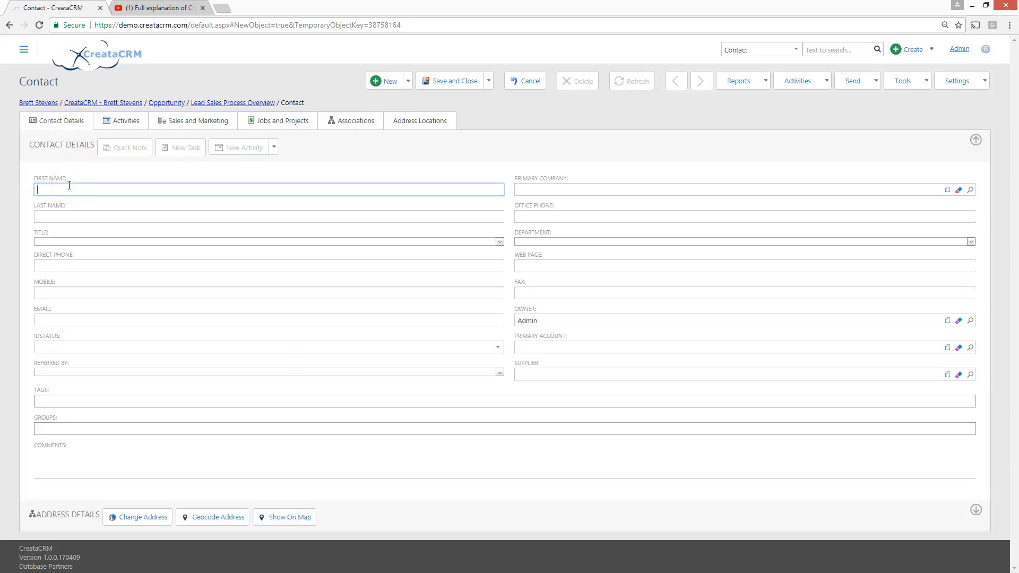
text(steve)
key(Tab)
text(smith)
key(Tab)
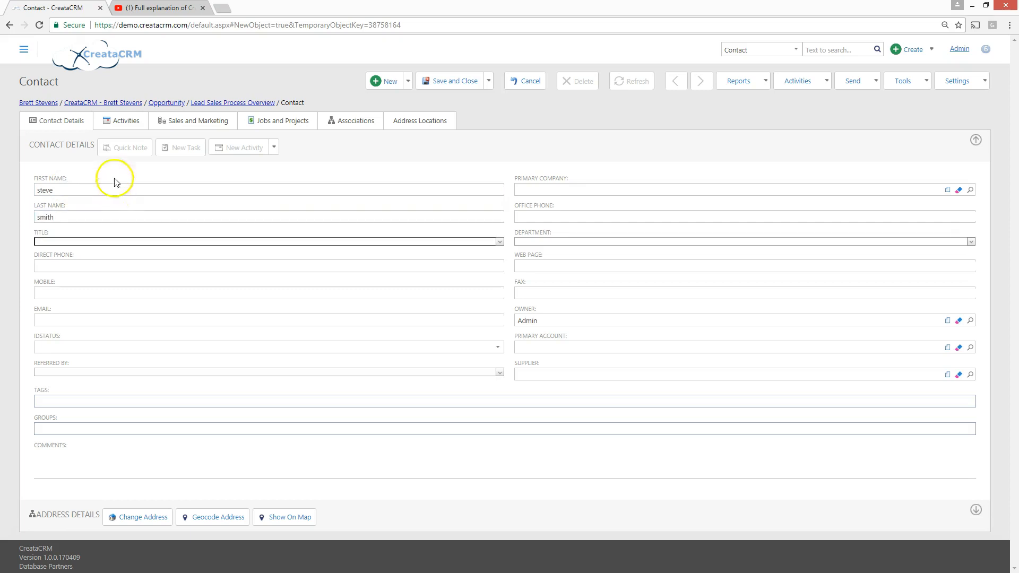
In the contact's sales and marketing information, set the estimated value to 3000 and enter the comment "nmbnmbnmnb".
click(205, 121)
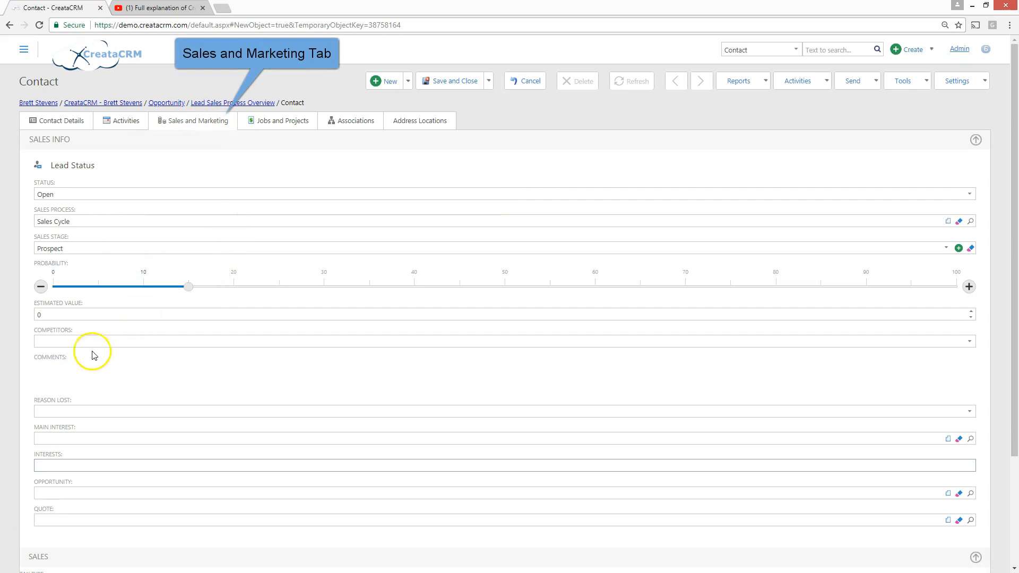
click(68, 314)
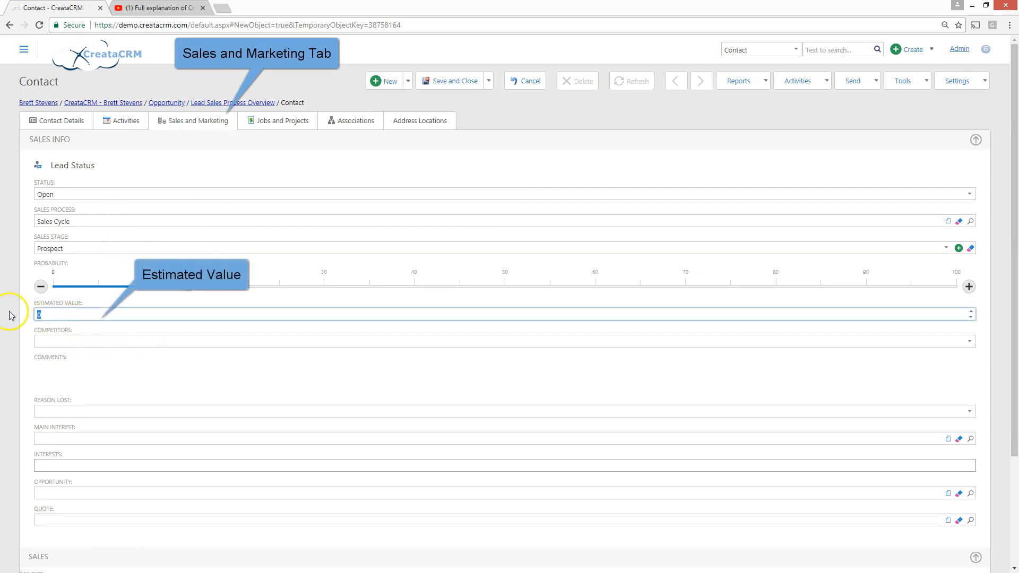
text(3000)
key(Tab)
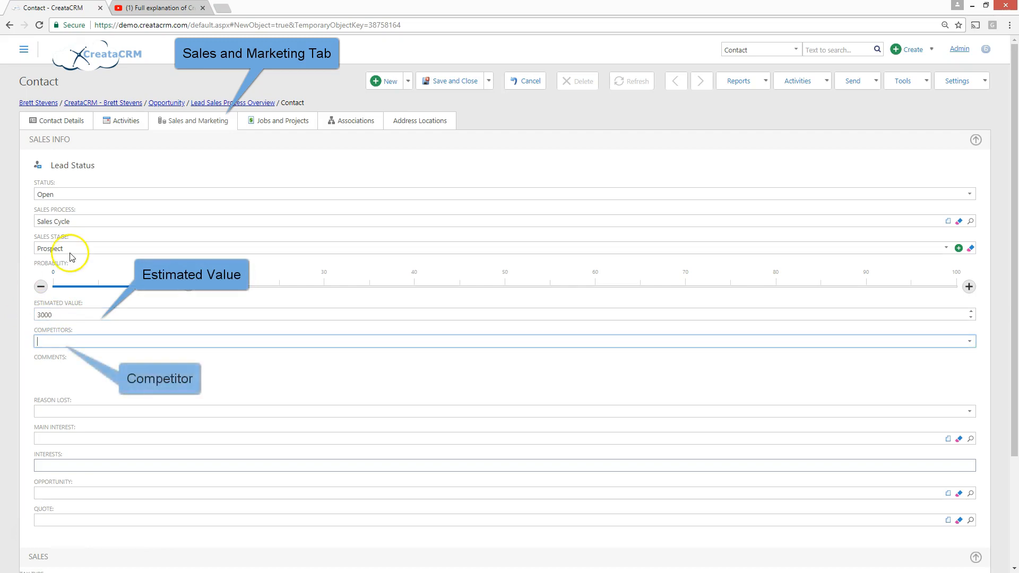
click(63, 370)
text(nmbnmbnmnb)
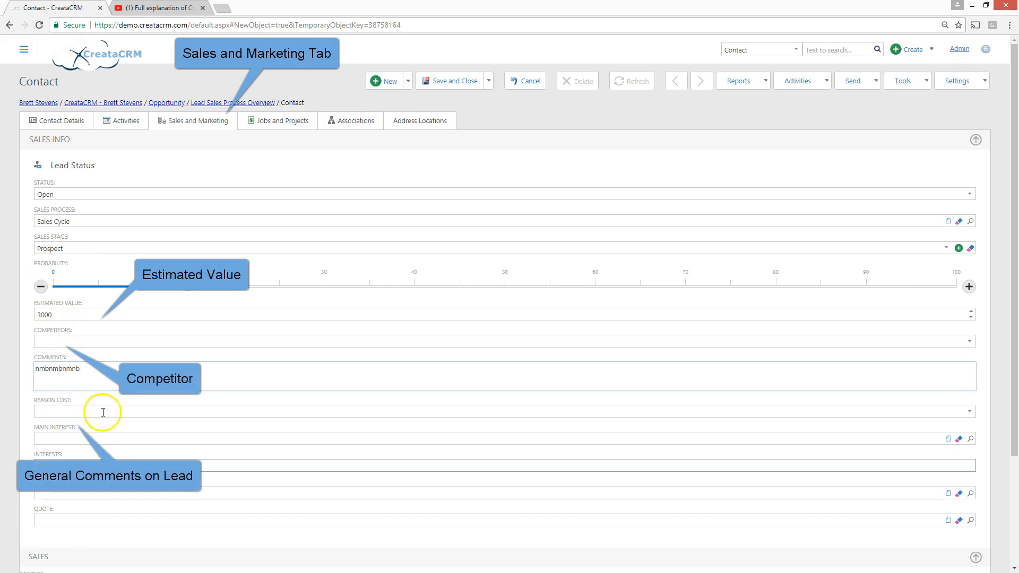
Select "Not a Good Ideal Sowftare" as the lead's competitor, then save and close the contact.
click(969, 342)
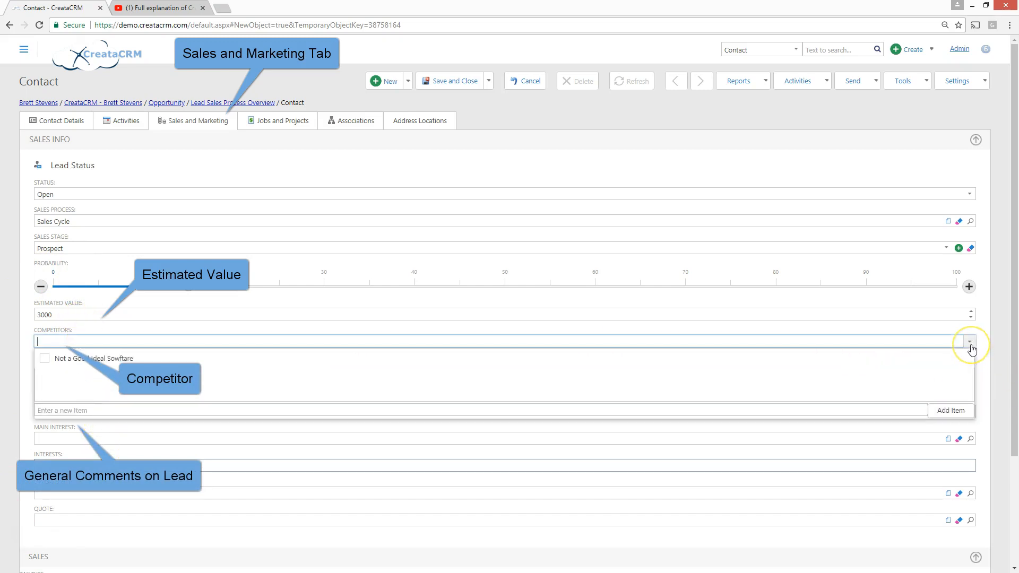
click(53, 361)
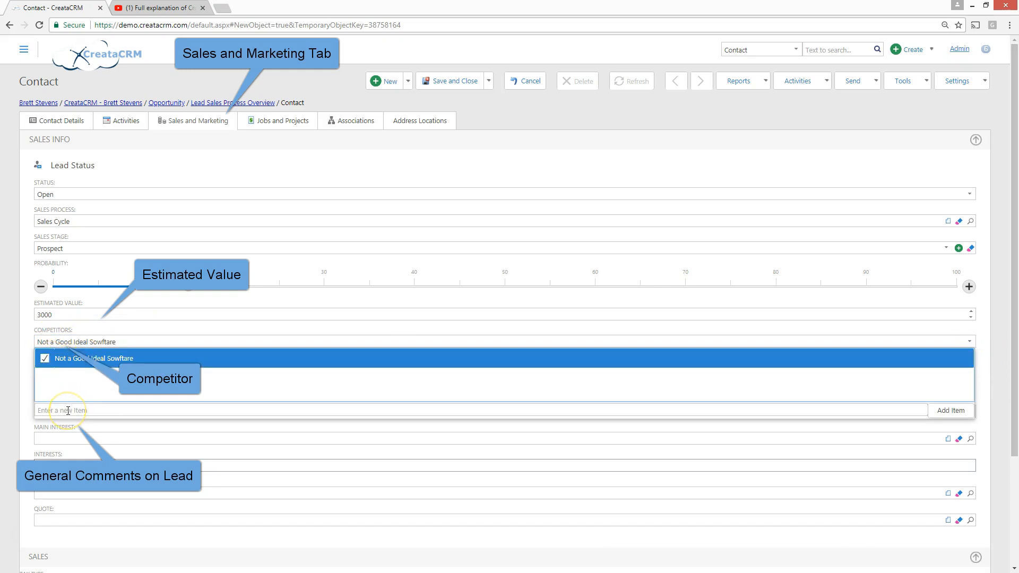
click(136, 319)
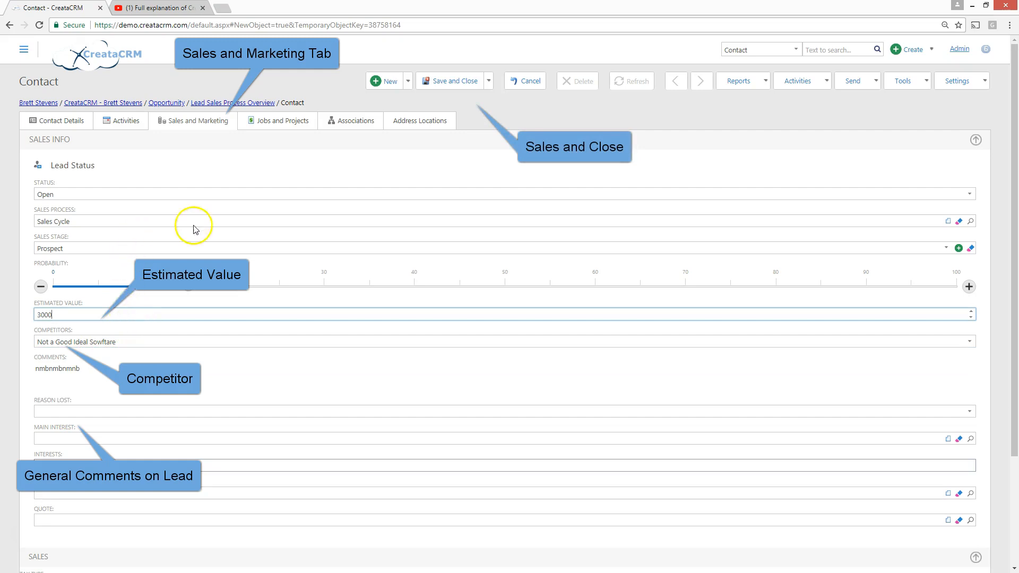
click(470, 85)
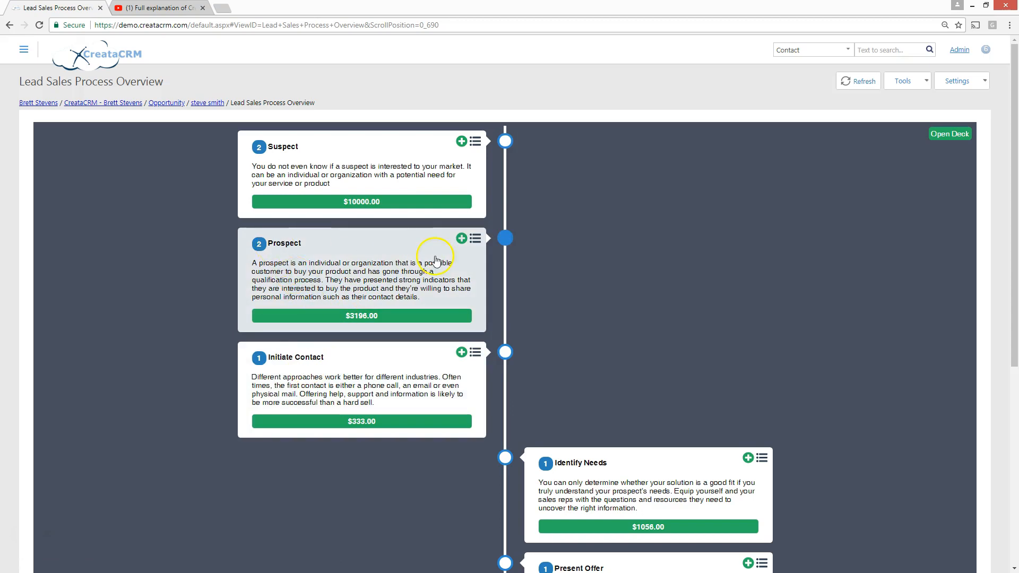
Create a new opportunity from the Present Offer stage and name it "test opp".
scroll(527, 281, down, 2)
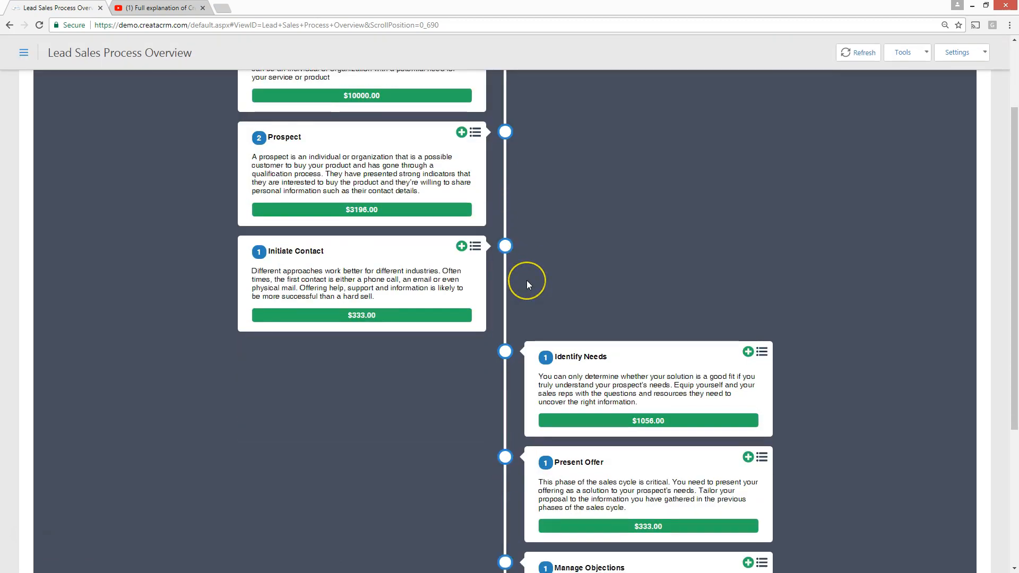
scroll(526, 281, down, 3)
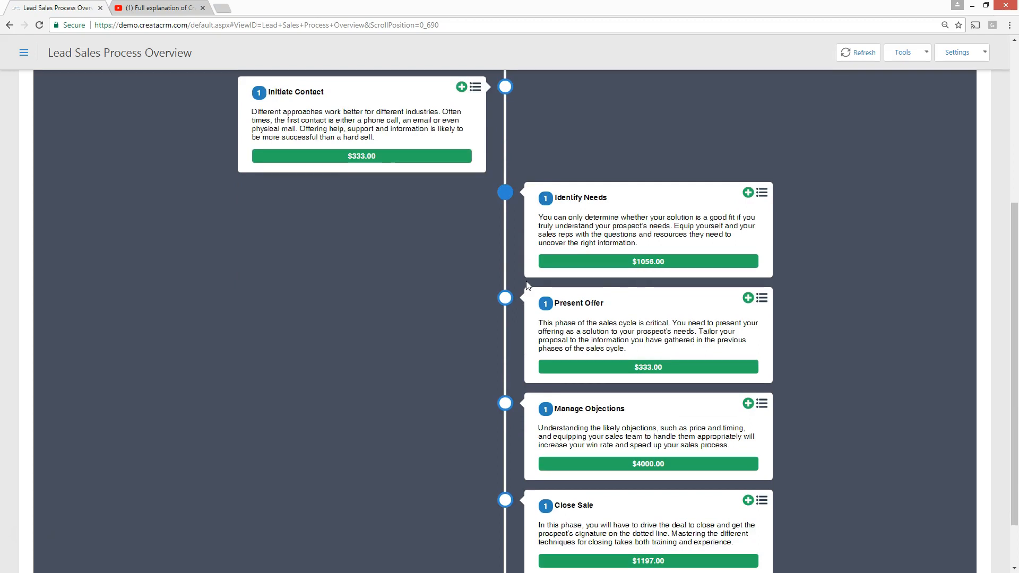
scroll(527, 285, down, 1)
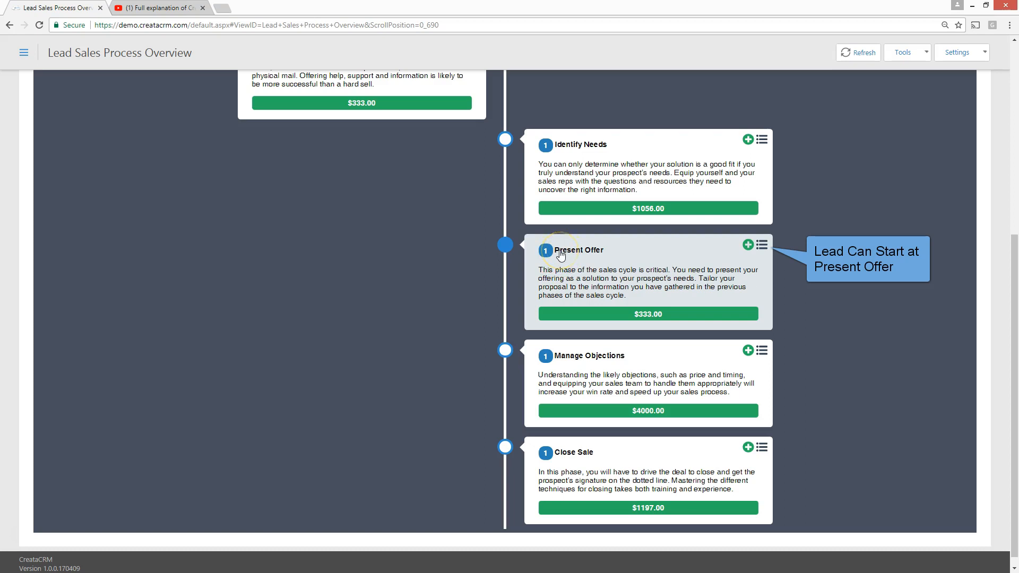
click(748, 245)
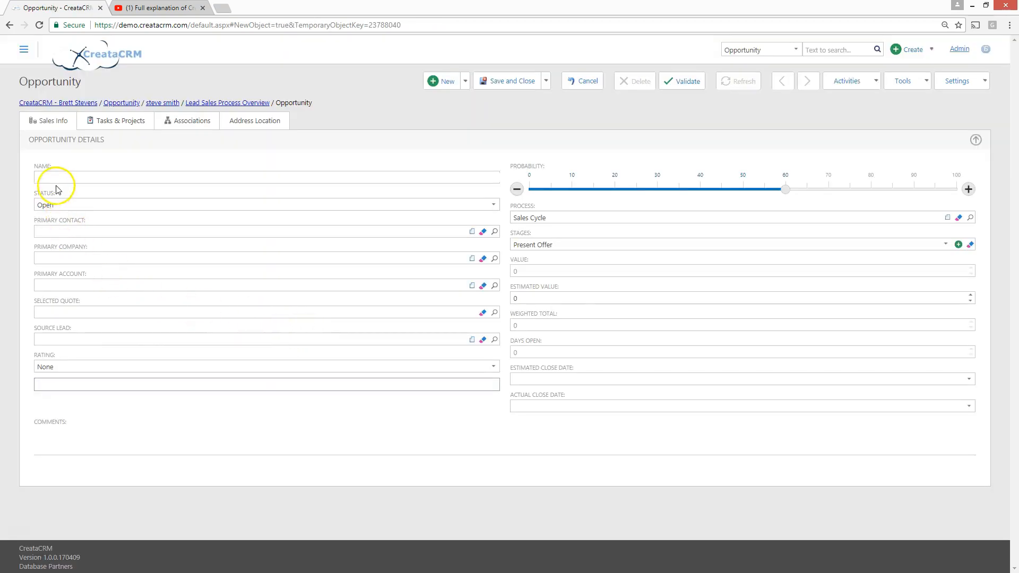
click(57, 177)
click(214, 179)
text(test opp)
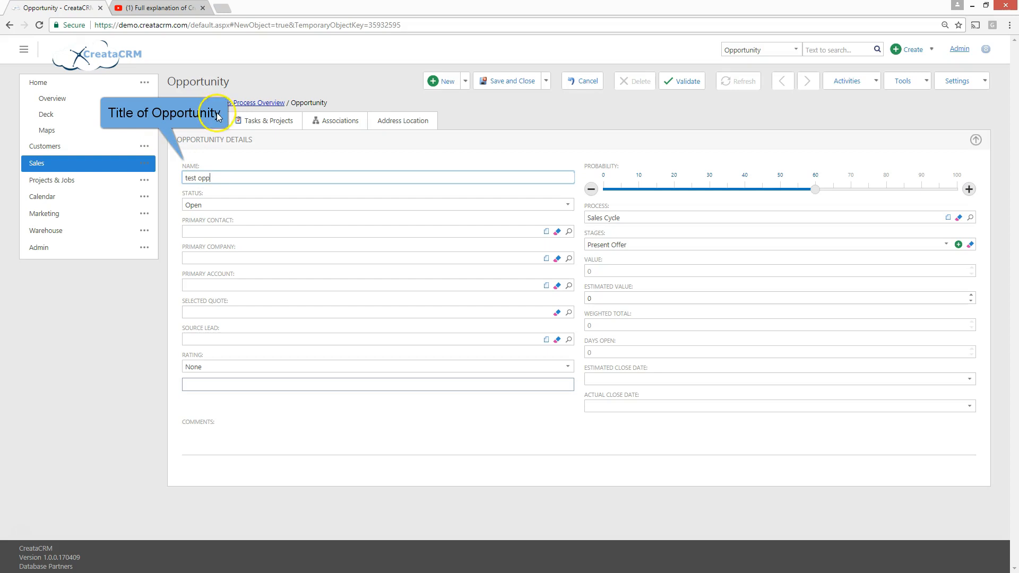
Create a new primary contact for the opportunity with a first name and CreataCRM as primary company, and confirm it.
click(547, 232)
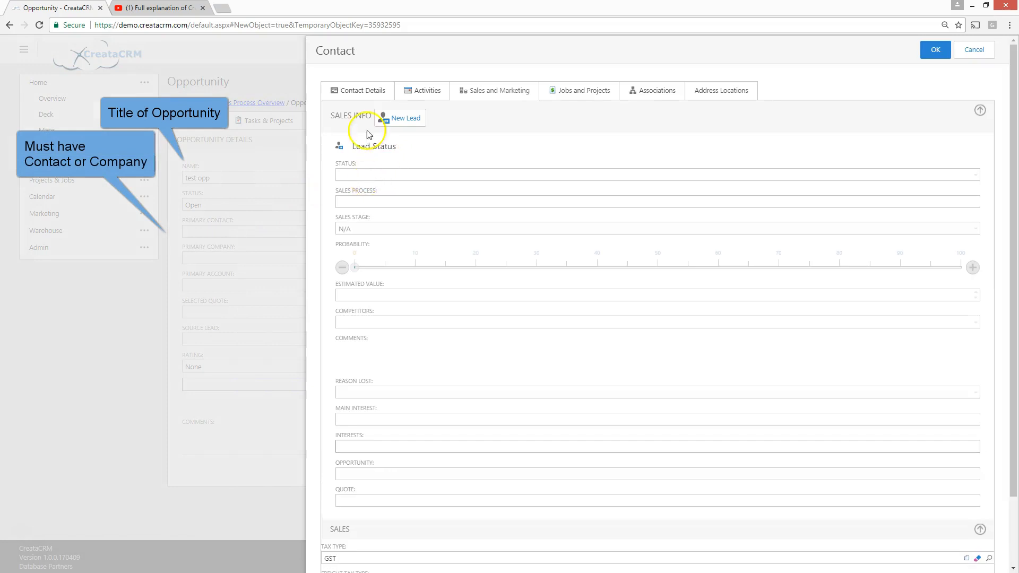
click(356, 91)
click(358, 159)
text(reece)
click(934, 158)
text(c)
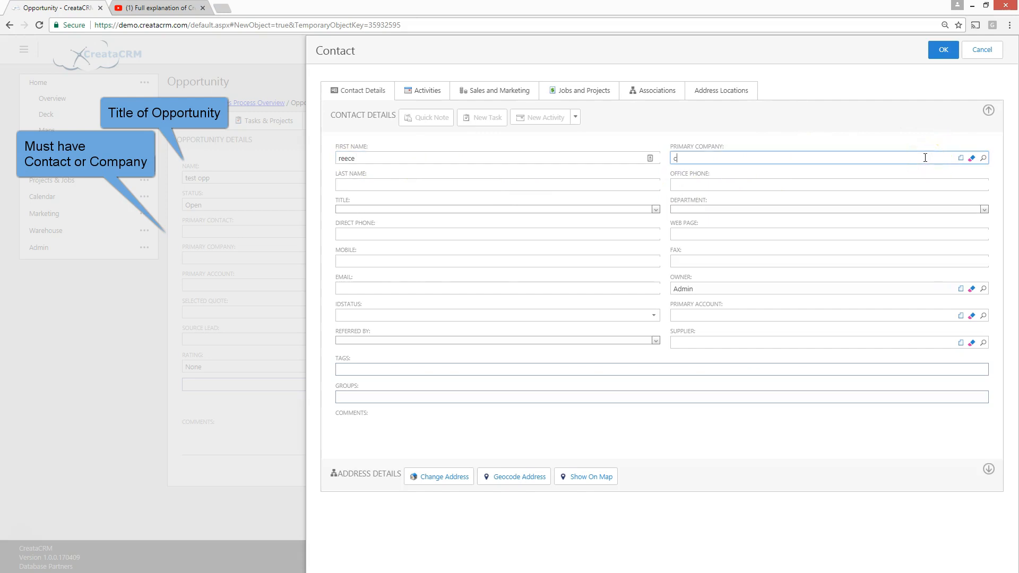
text(rea)
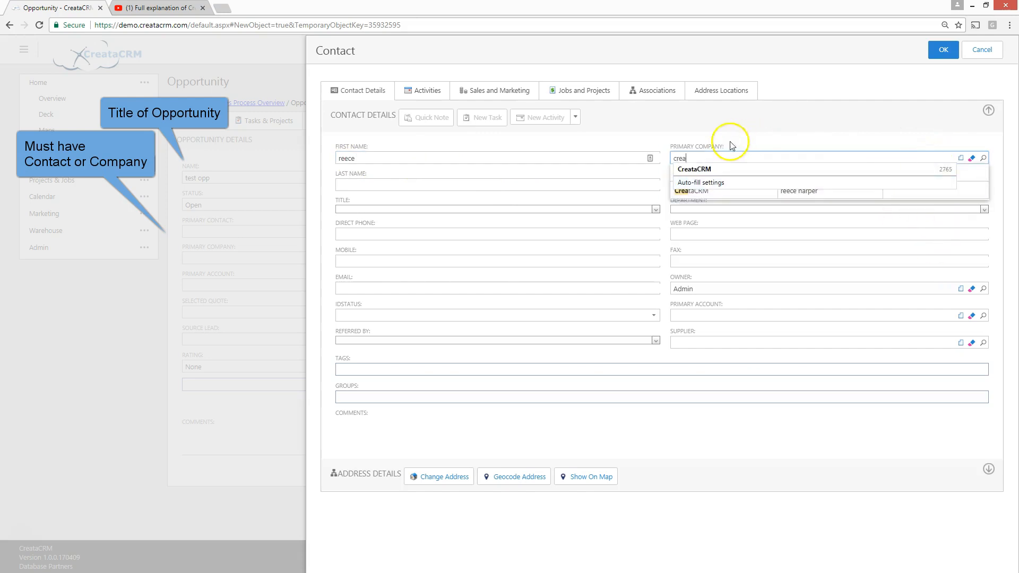
click(706, 192)
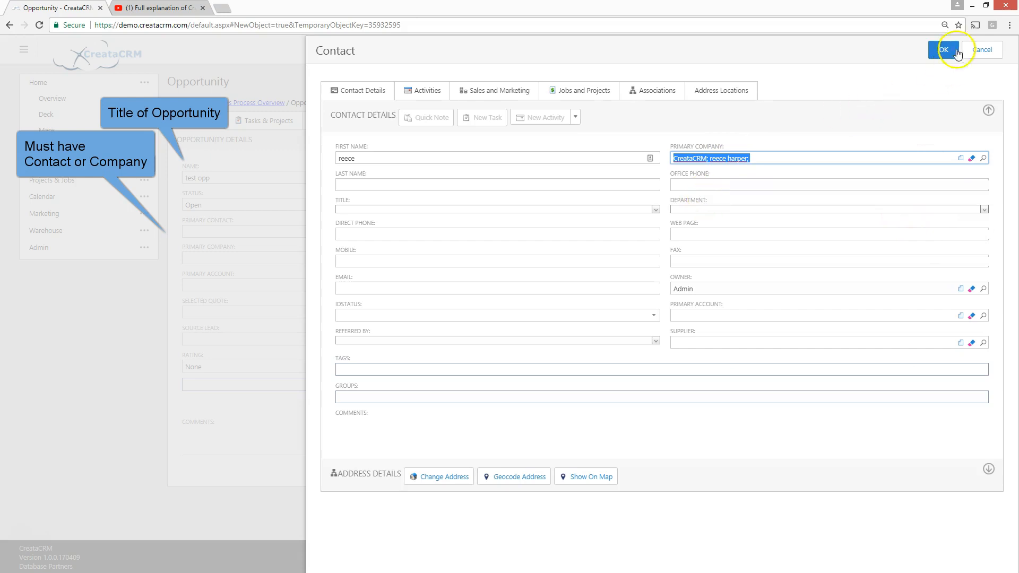
click(945, 50)
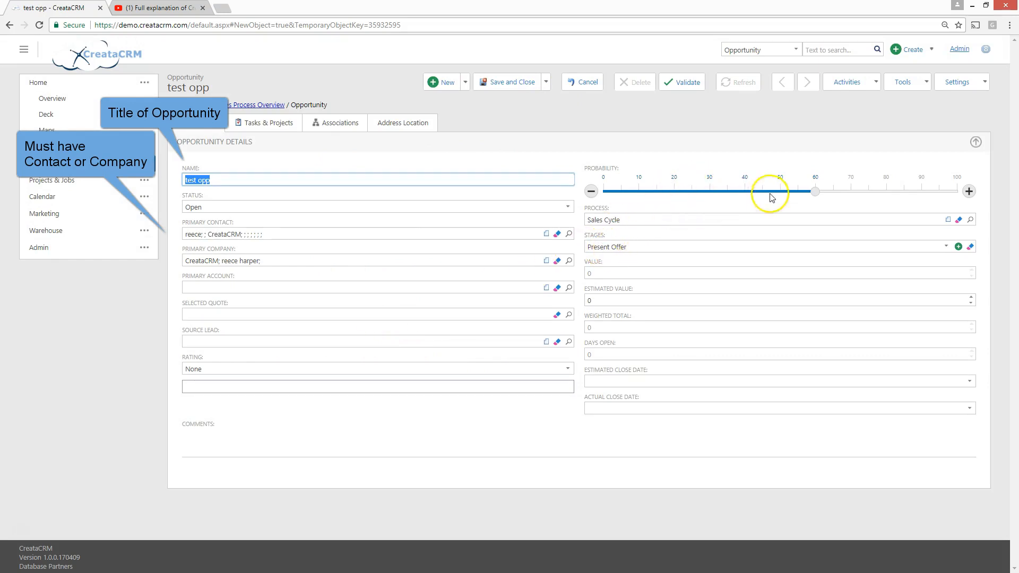
Set the opportunity's estimated value to 1000, save and close it, and check the Present Offer stage in the pipeline.
click(587, 300)
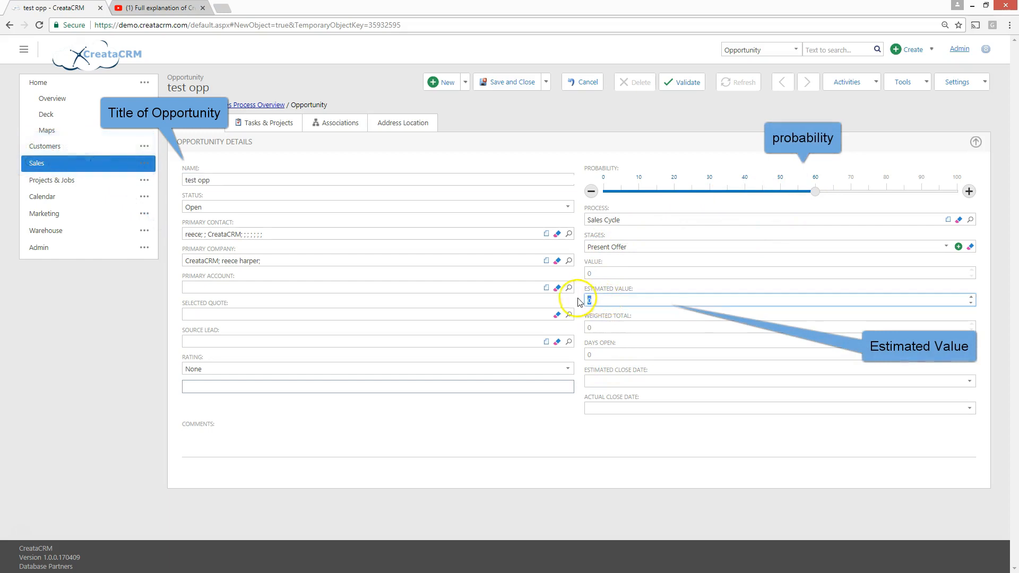
text(1000)
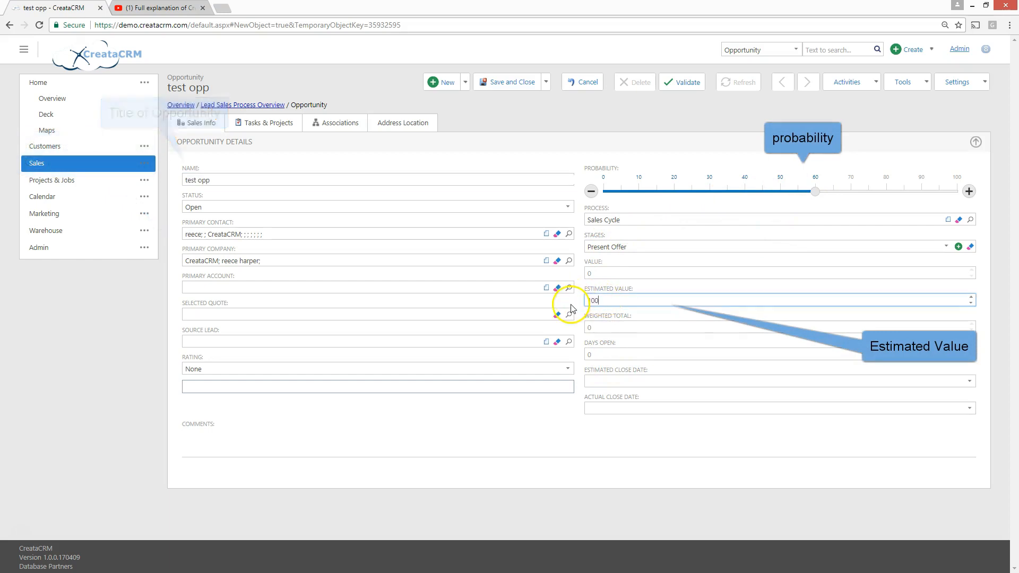
click(523, 83)
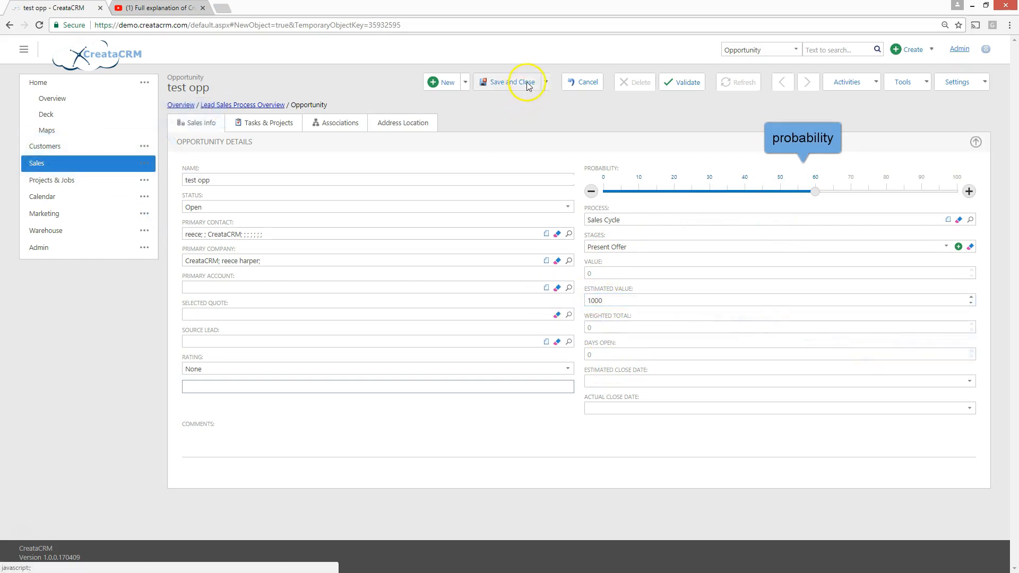
scroll(641, 291, down, 3)
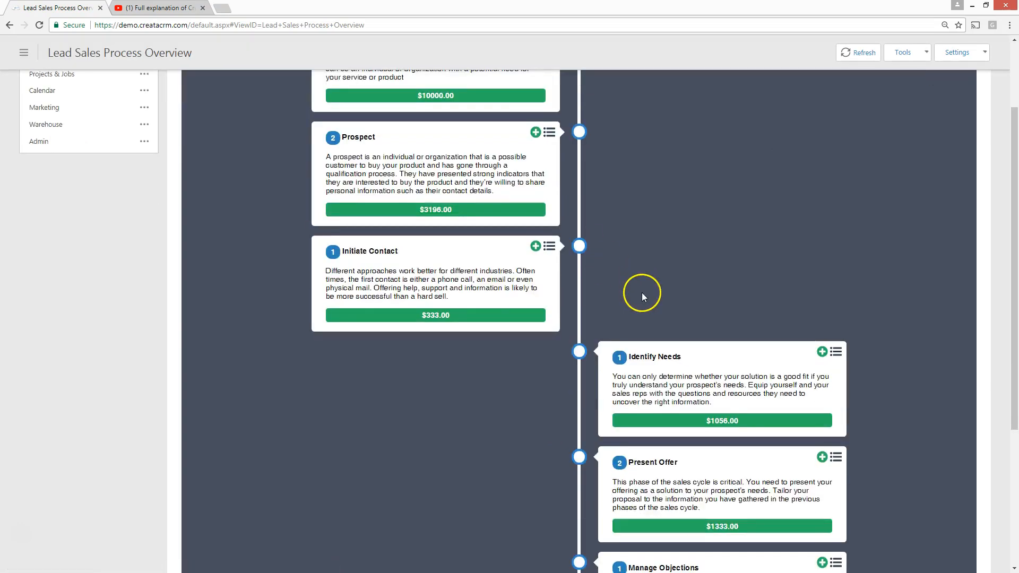
scroll(647, 295, down, 1)
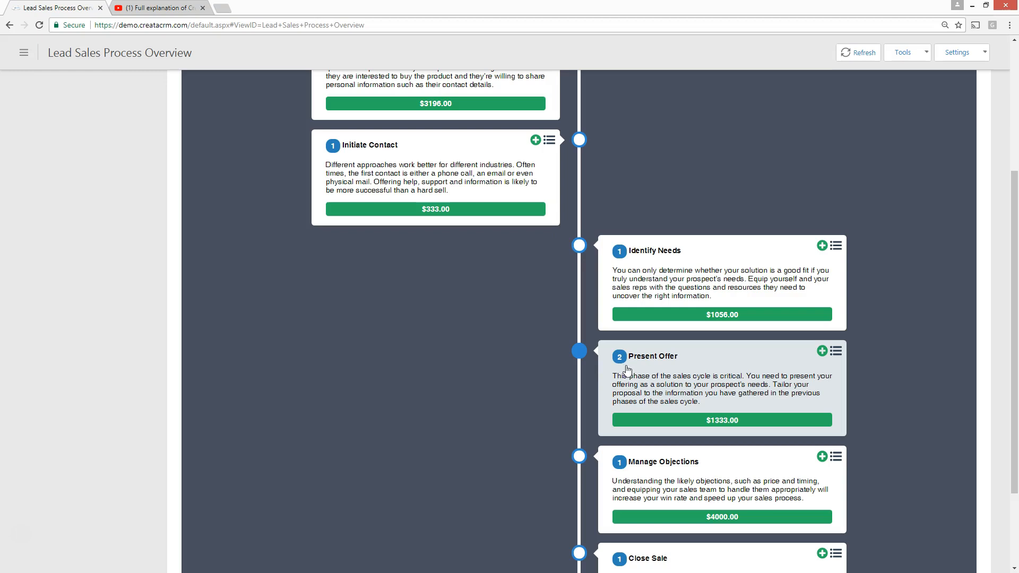
Examine the lead sales process overview from the Suspect stage through to Close Sale, comparing each stage's record count and value.
scroll(629, 368, up, 5)
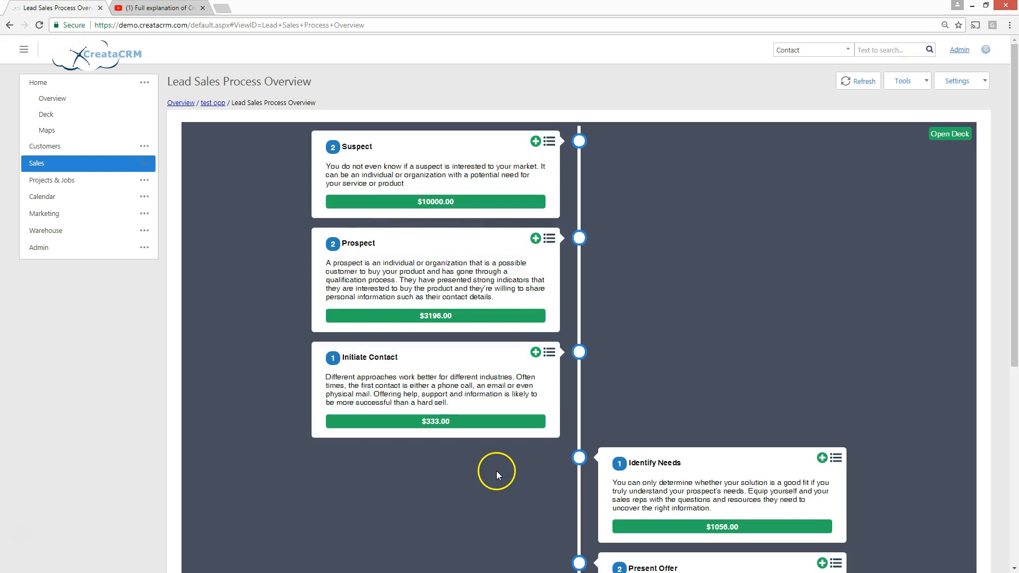
scroll(497, 474, down, 6)
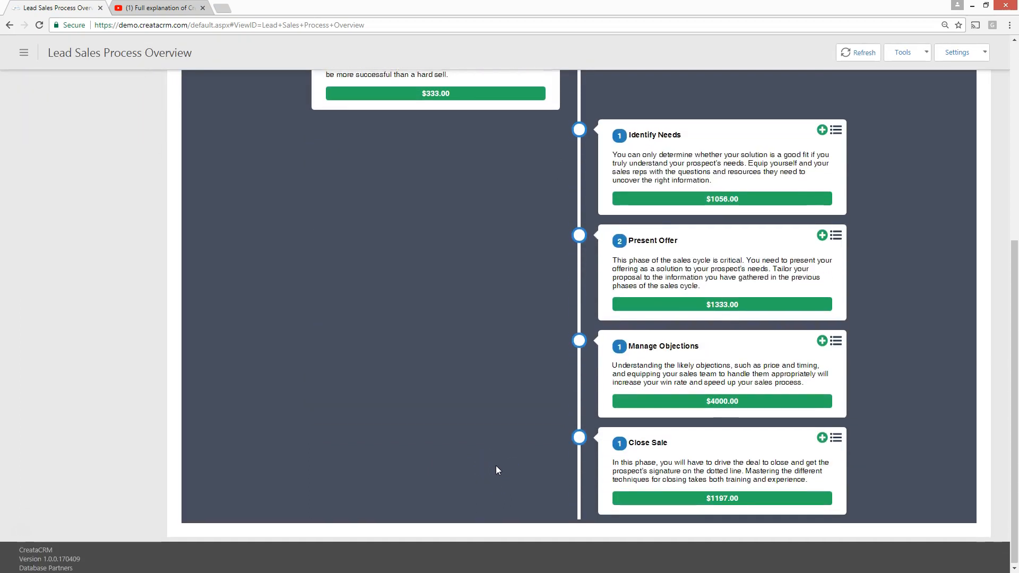
scroll(496, 466, up, 6)
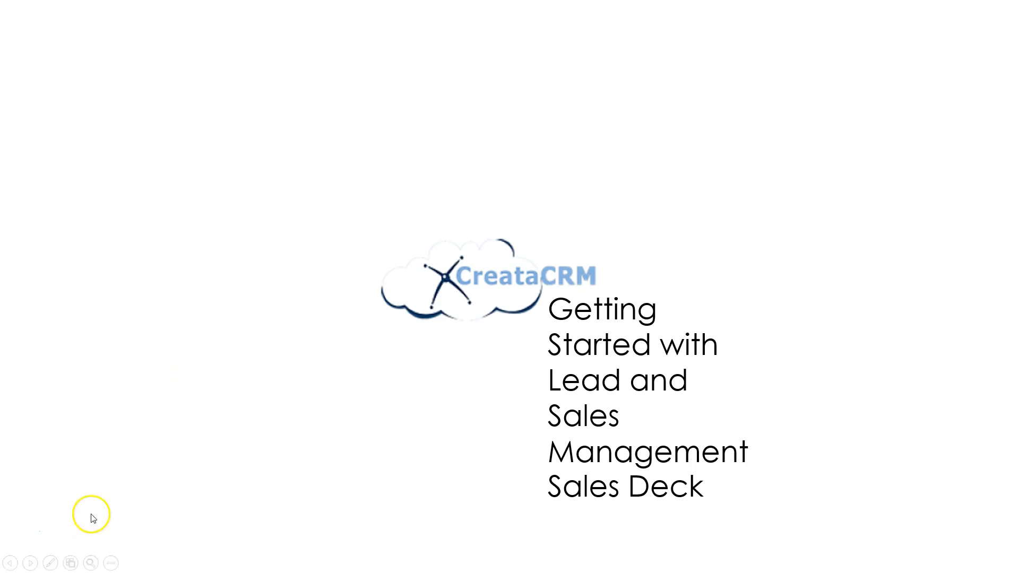
click(20, 530)
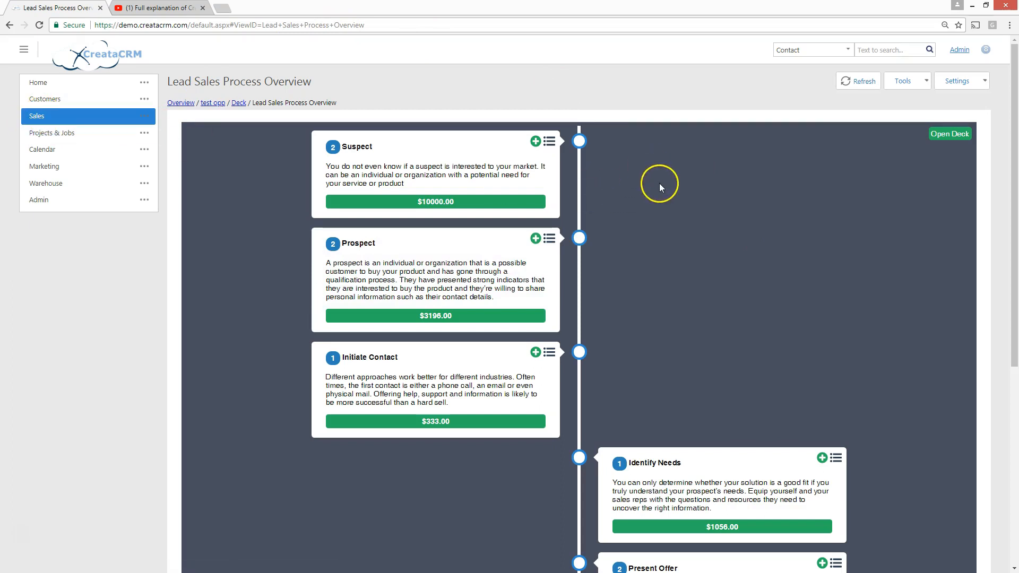
scroll(660, 186, down, 6)
scroll(560, 217, up, 6)
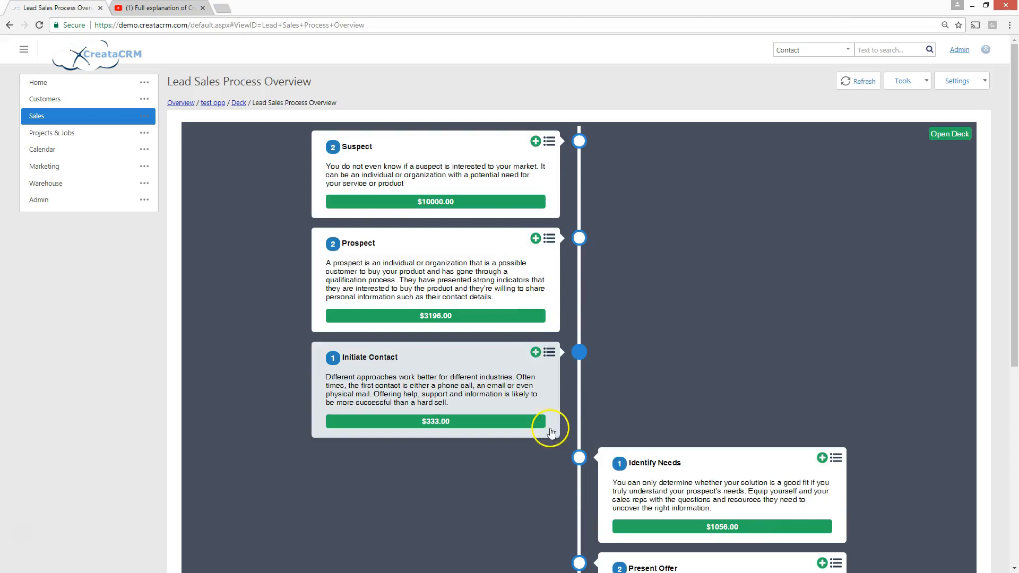
scroll(546, 520, down, 3)
scroll(546, 521, down, 4)
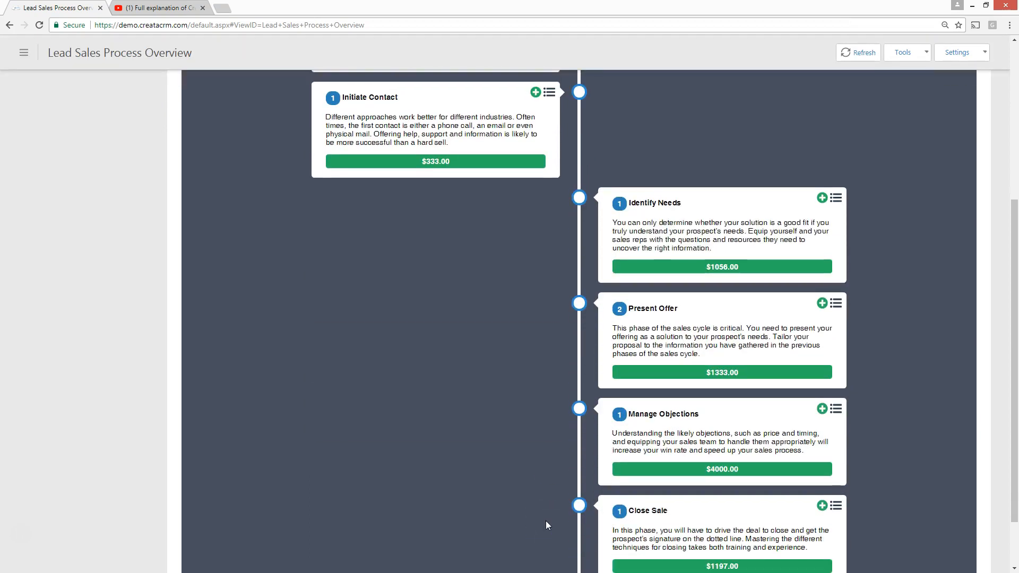
scroll(546, 519, up, 5)
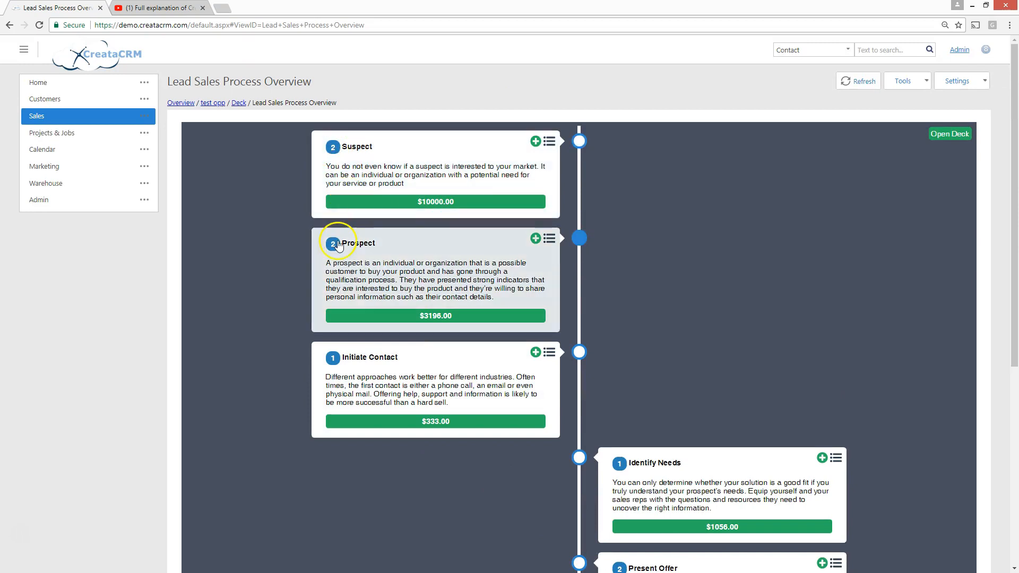
scroll(368, 268, down, 6)
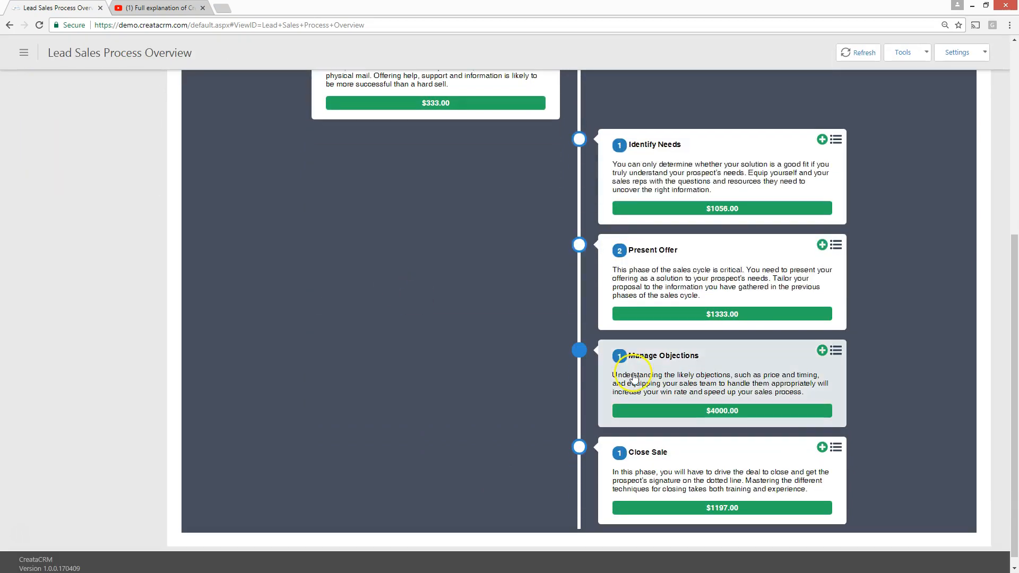
scroll(610, 409, up, 6)
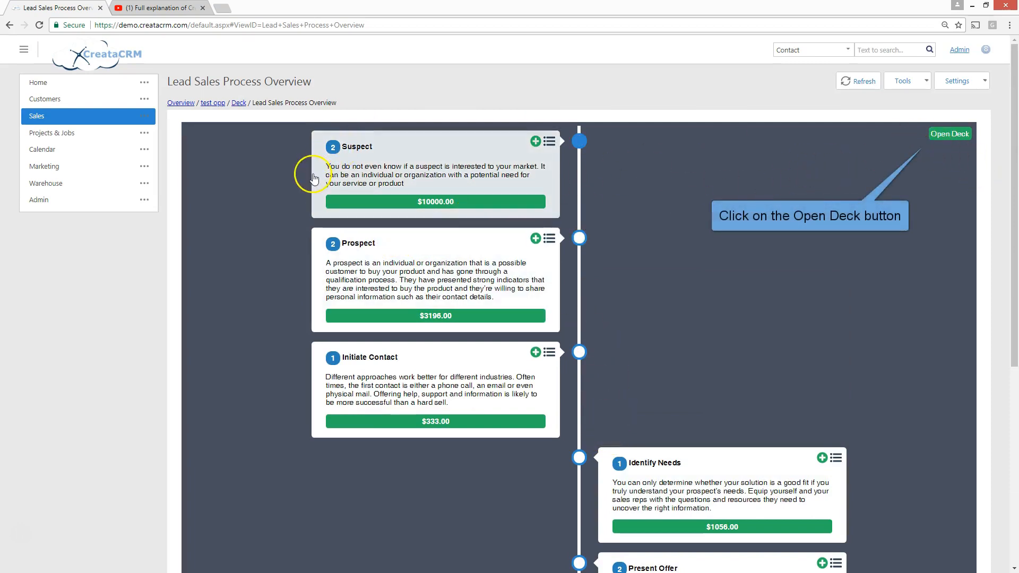
Open the sales deck and review the options of its User, Process, Status and Type filters.
click(936, 137)
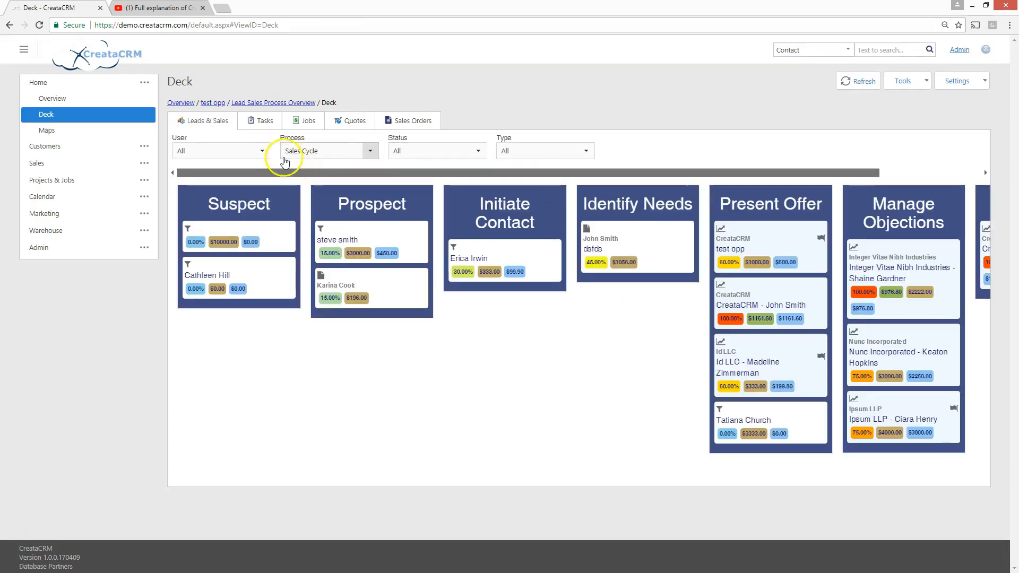
click(268, 153)
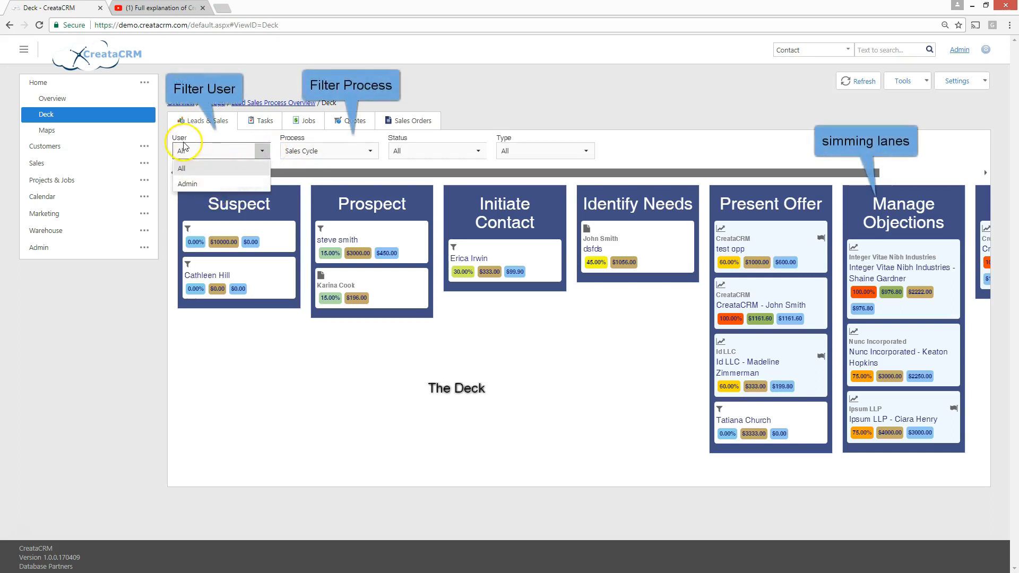
click(370, 151)
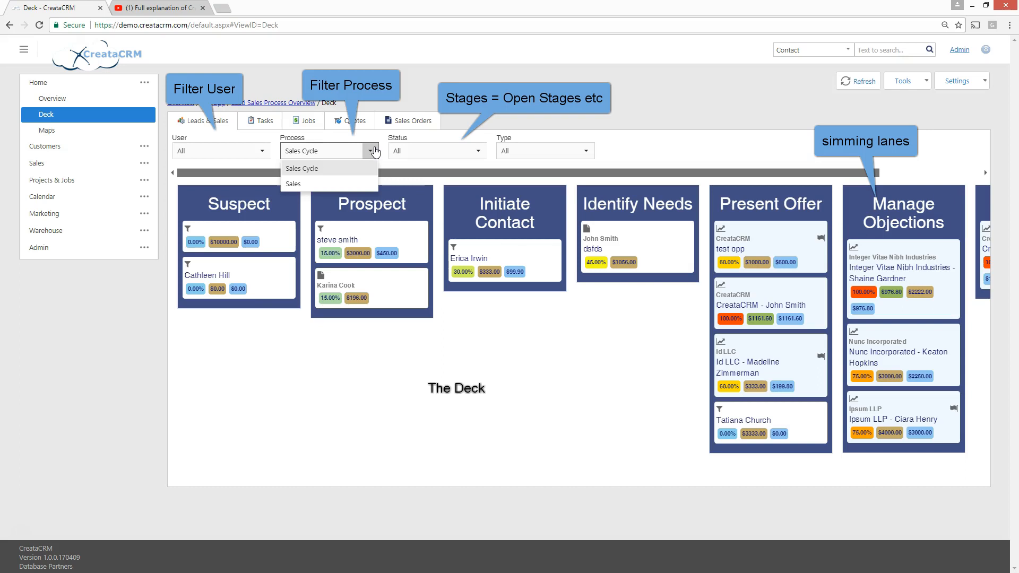
click(470, 157)
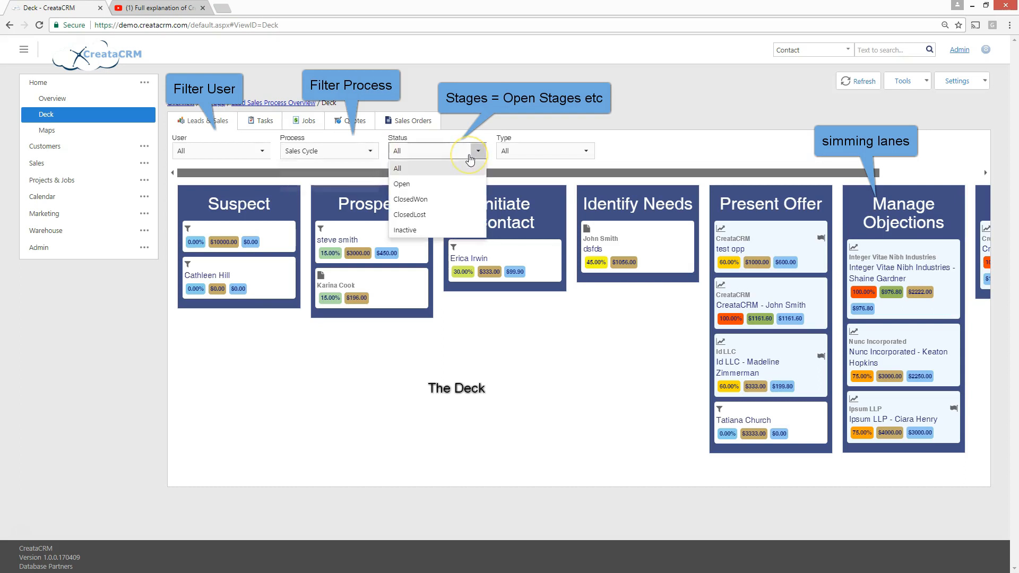
click(470, 157)
click(469, 157)
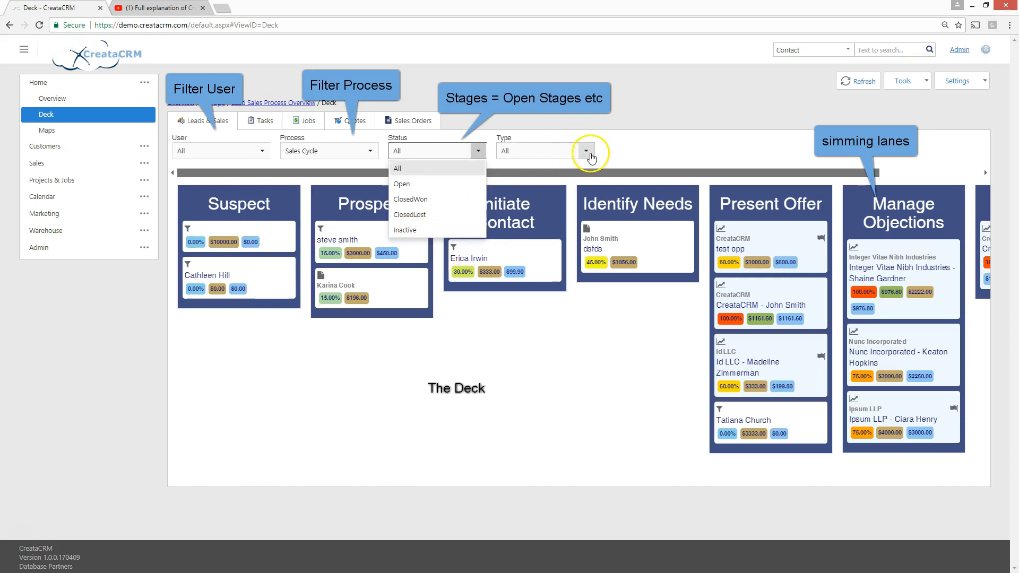
click(590, 154)
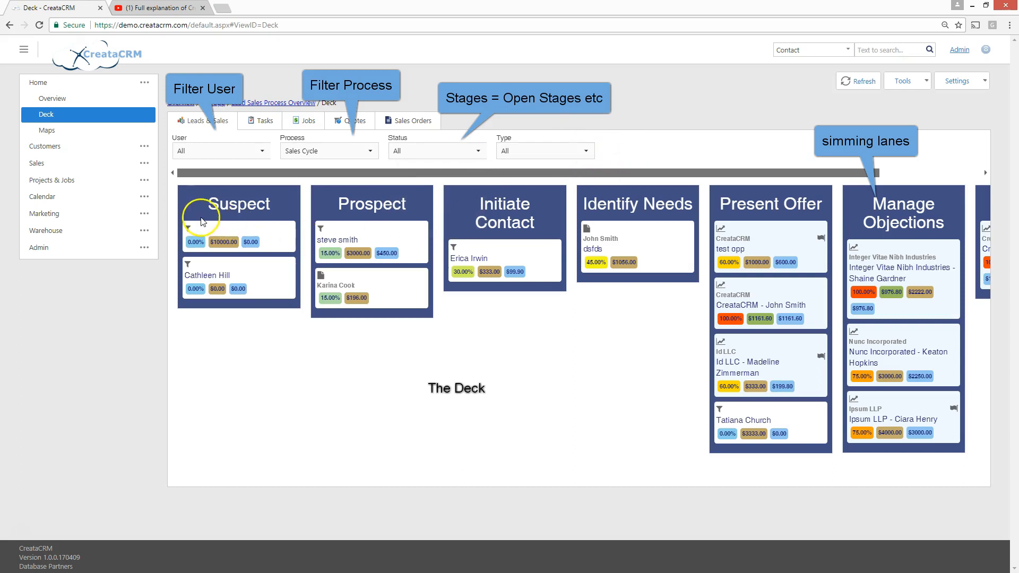
Move the $3000 lead from the Prospect lane to Initiate Contact and on to Identify Needs.
drag(269, 172, 299, 172)
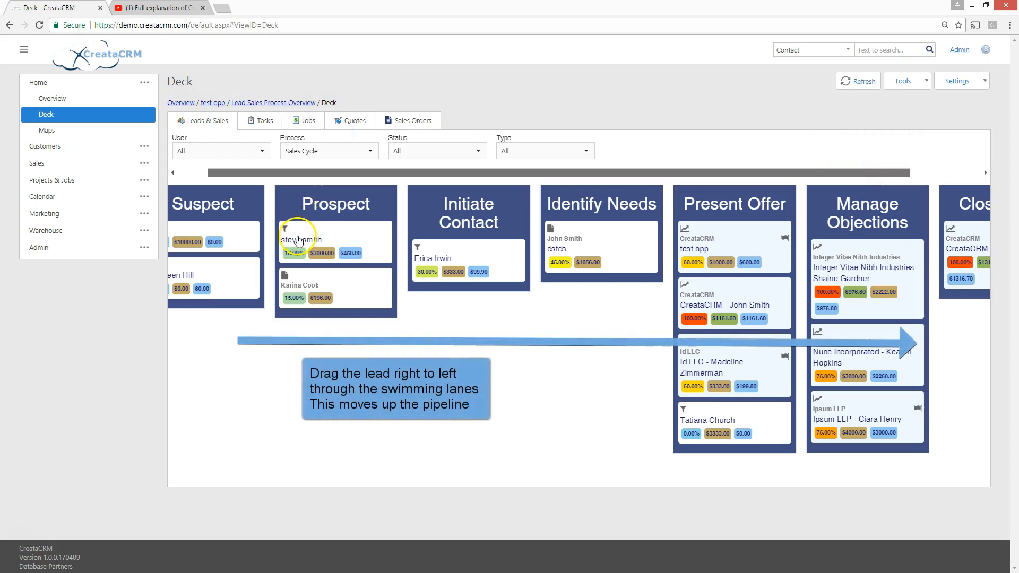
drag(298, 237, 461, 250)
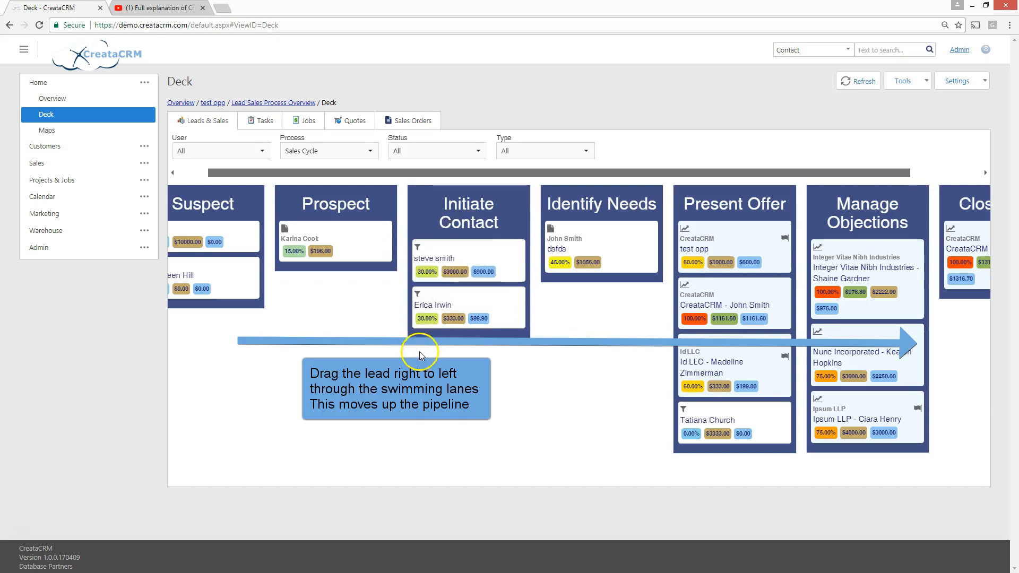
drag(433, 255, 534, 249)
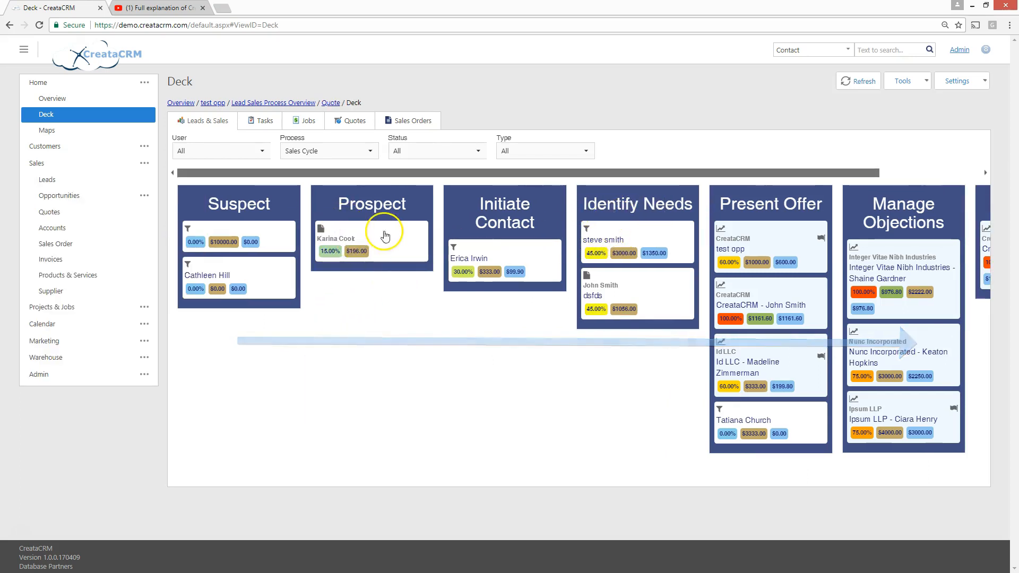
Review the Prospect quote's summary and the Initiate Contact lead's summary and full contact record, returning to the deck.
click(387, 235)
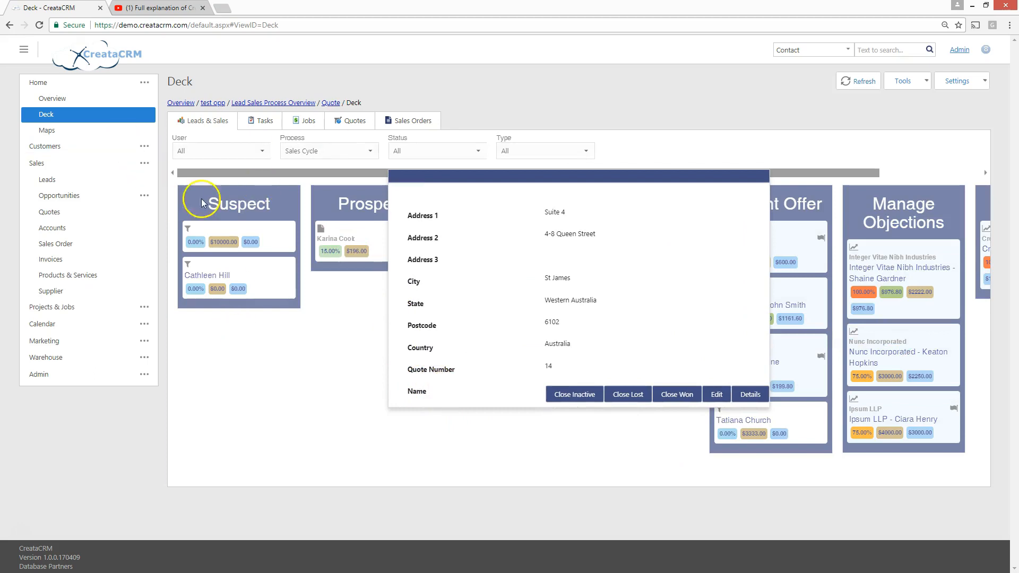
click(636, 459)
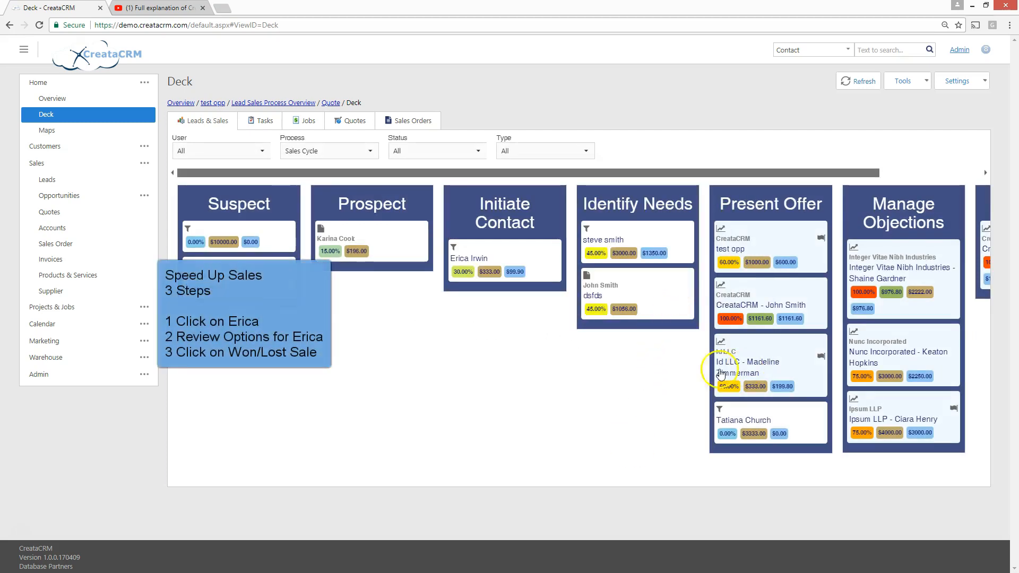
click(489, 259)
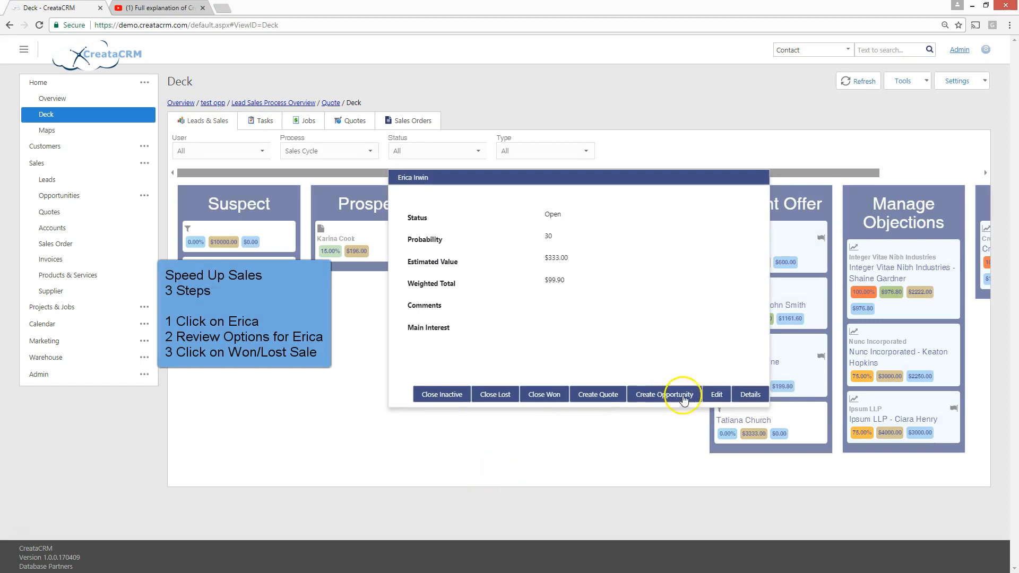
click(749, 393)
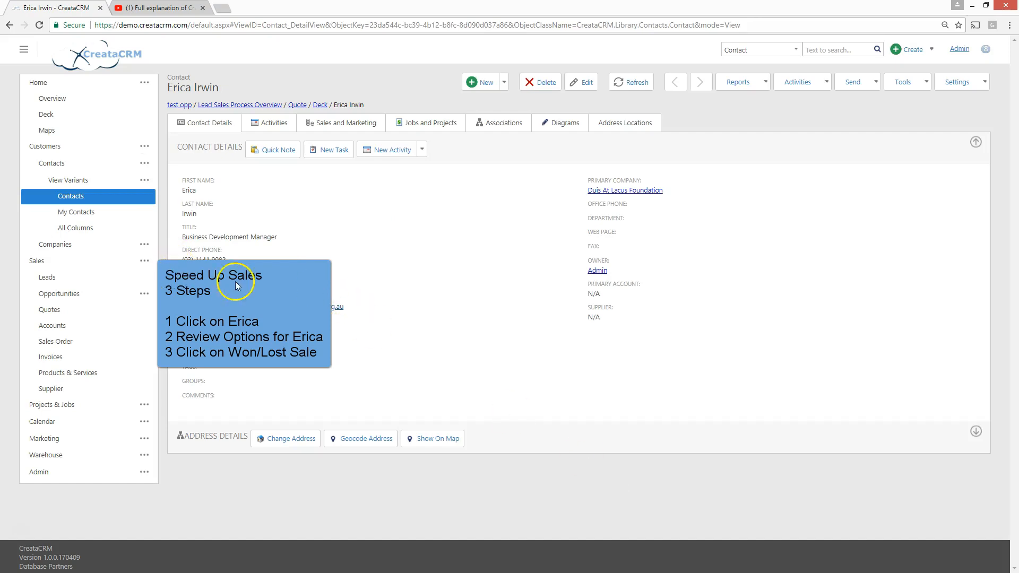
click(320, 105)
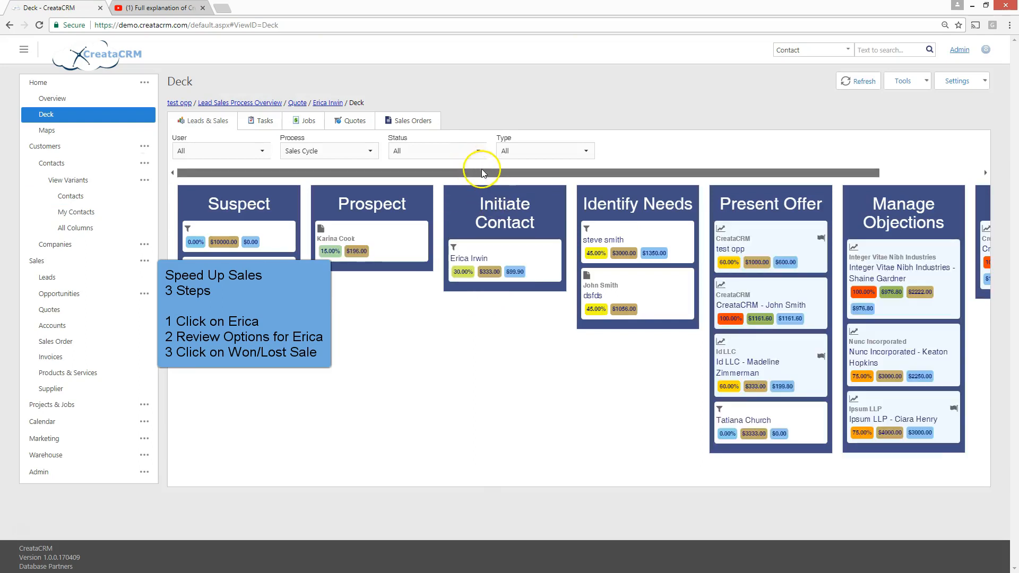
Close the $333 lead in the Initiate Contact lane as lost.
click(493, 254)
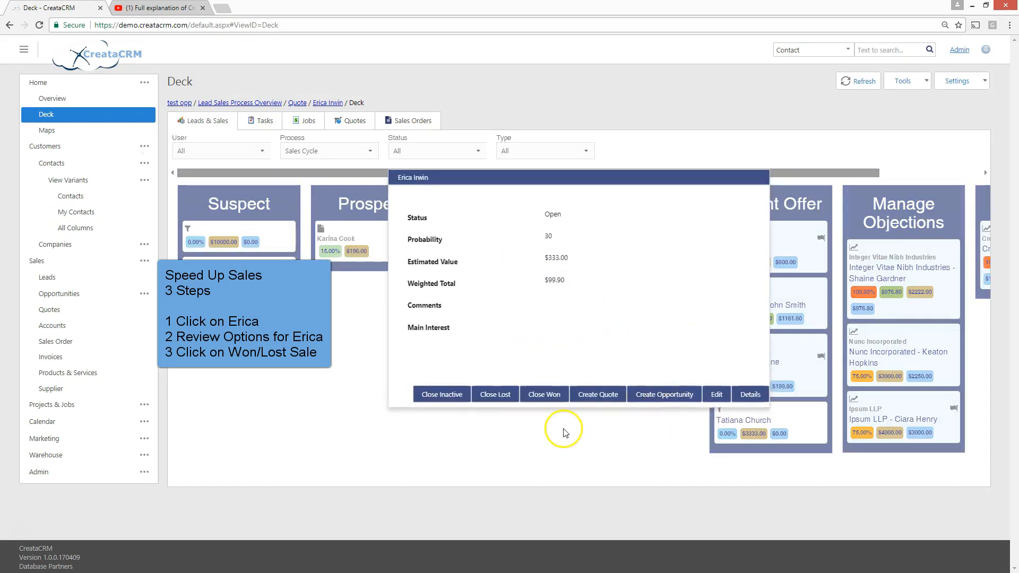
click(498, 396)
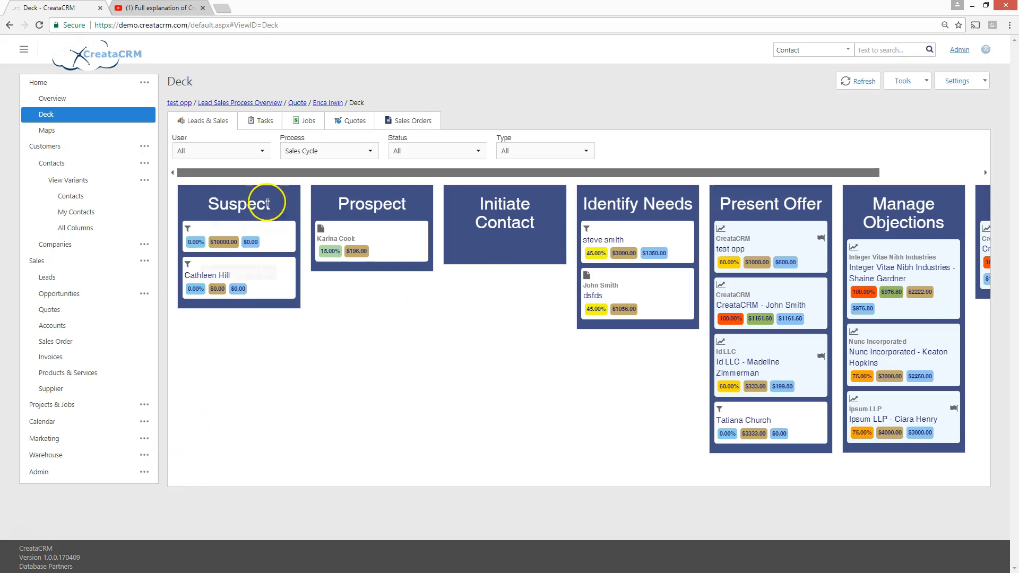
drag(266, 172, 527, 182)
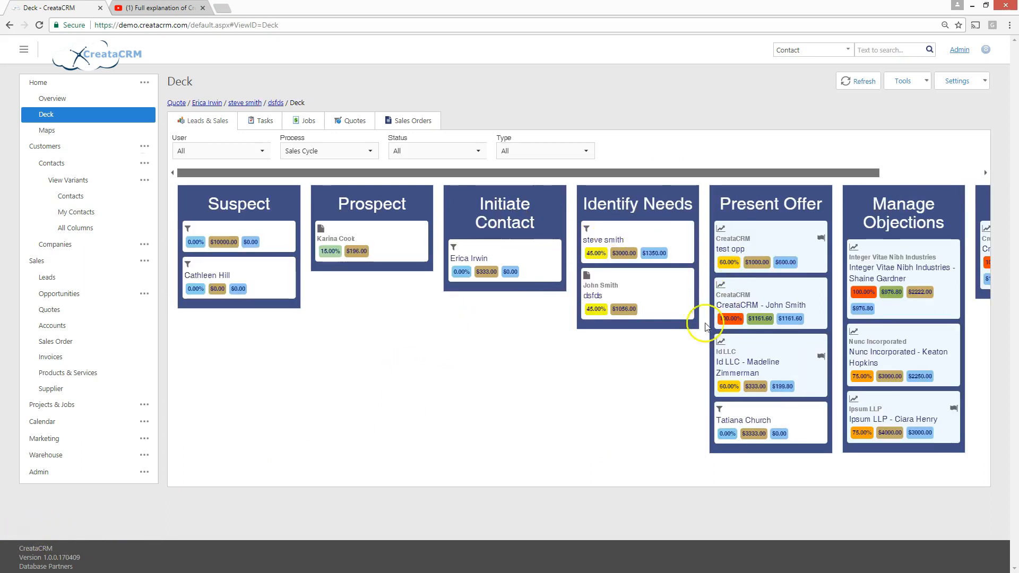
View the summary and full details of the "dsfds" quote in the Identify Needs lane, and return to the deck.
drag(601, 172, 667, 174)
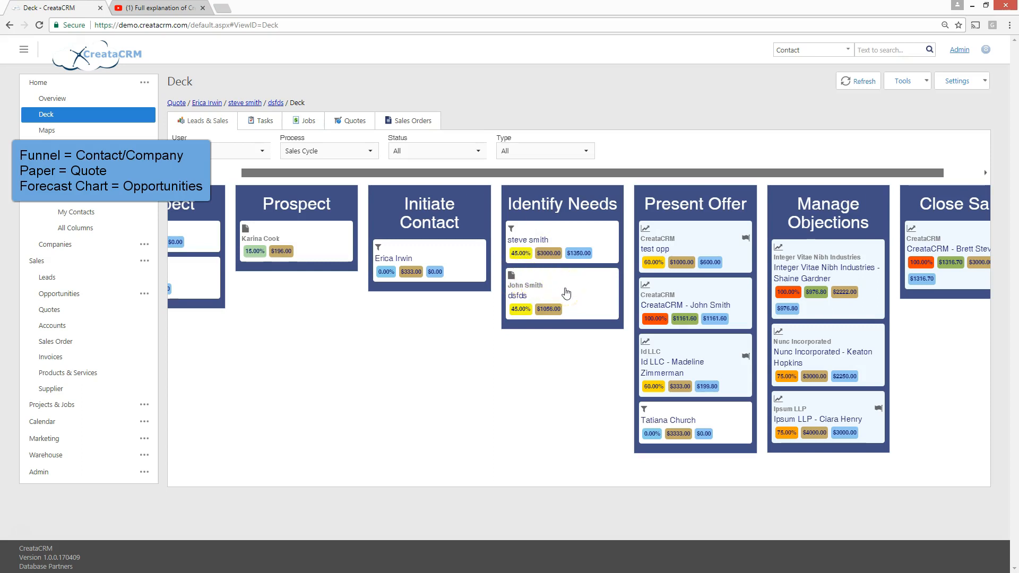
click(566, 293)
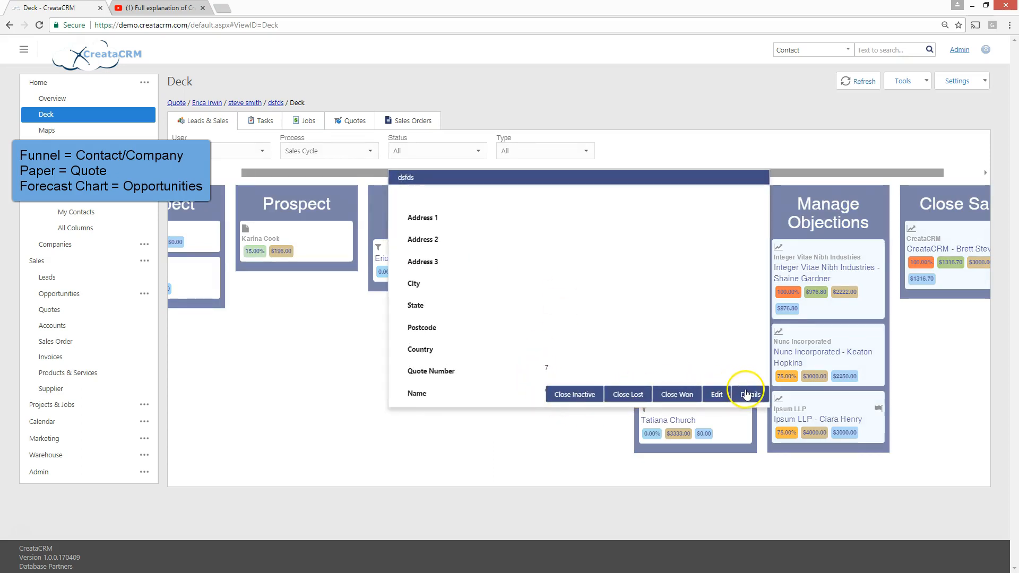
click(750, 397)
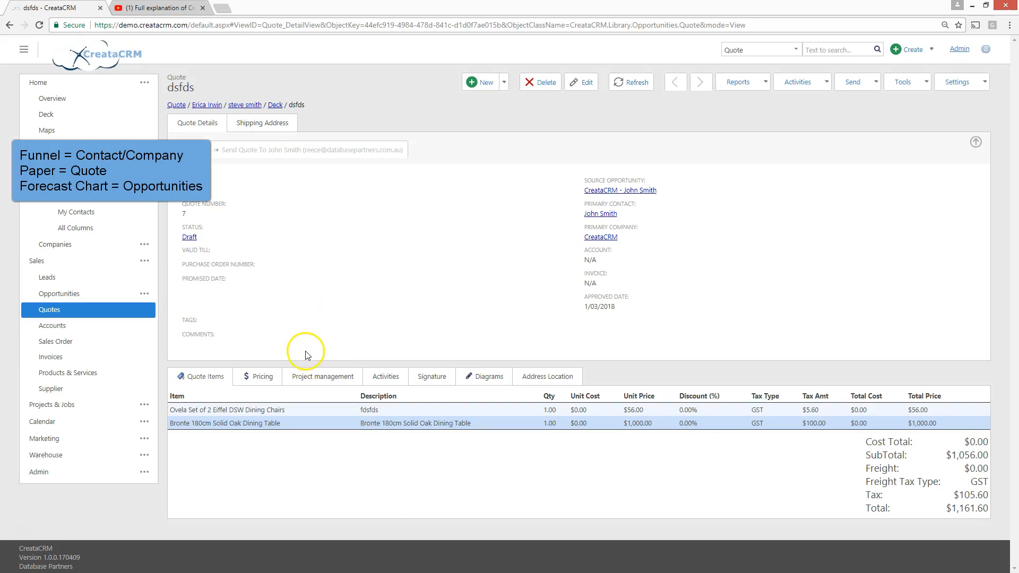
click(275, 105)
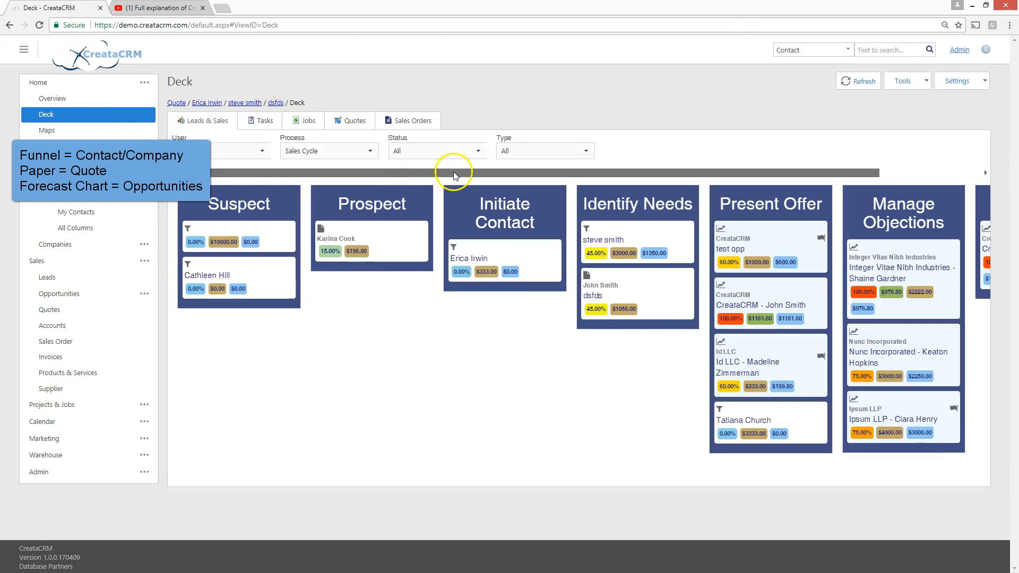
Review the full contact record of the $3000 lead in Identify Needs, and the summary of "test opp" in Present Offer.
click(613, 240)
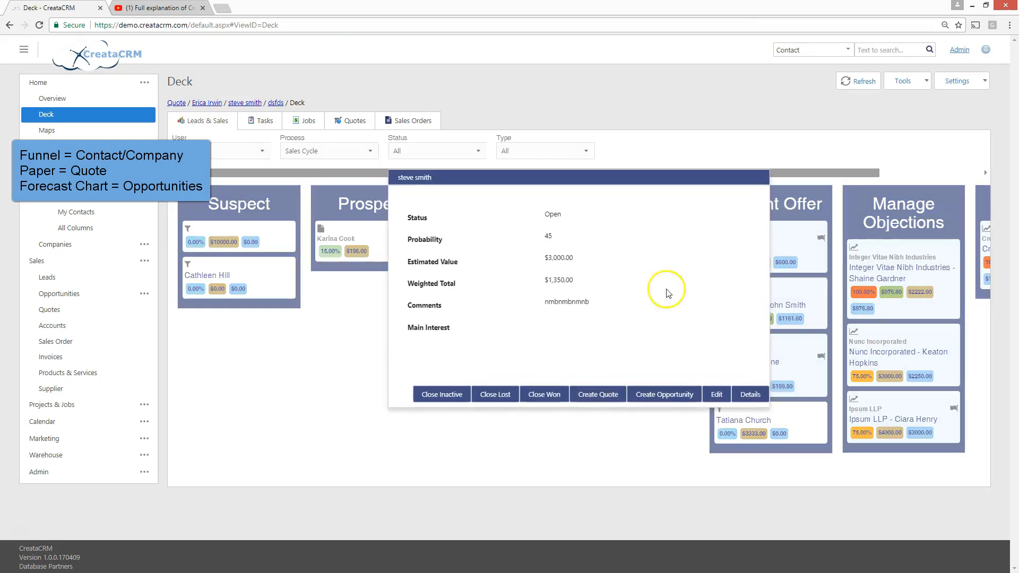
click(750, 394)
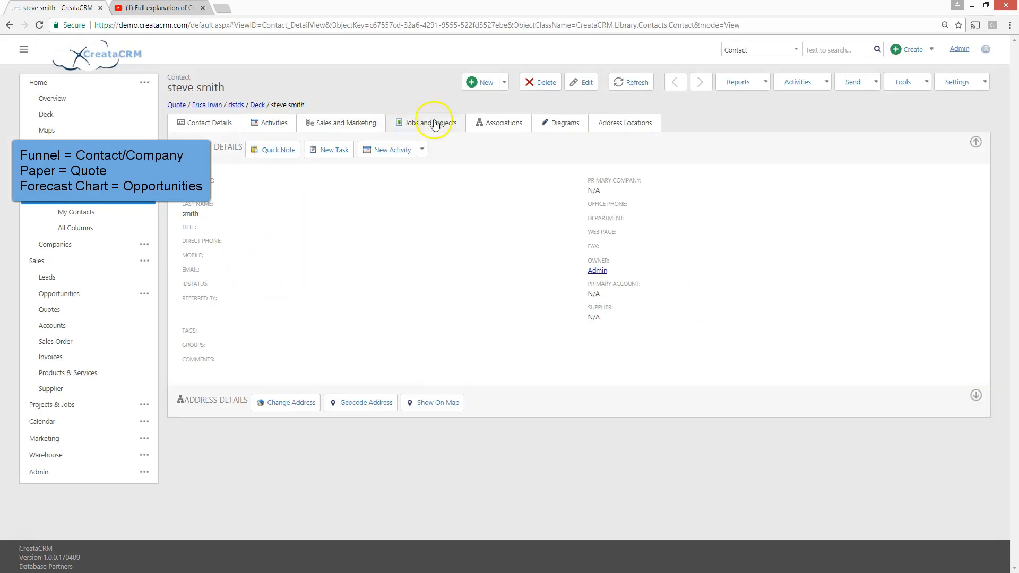
click(258, 105)
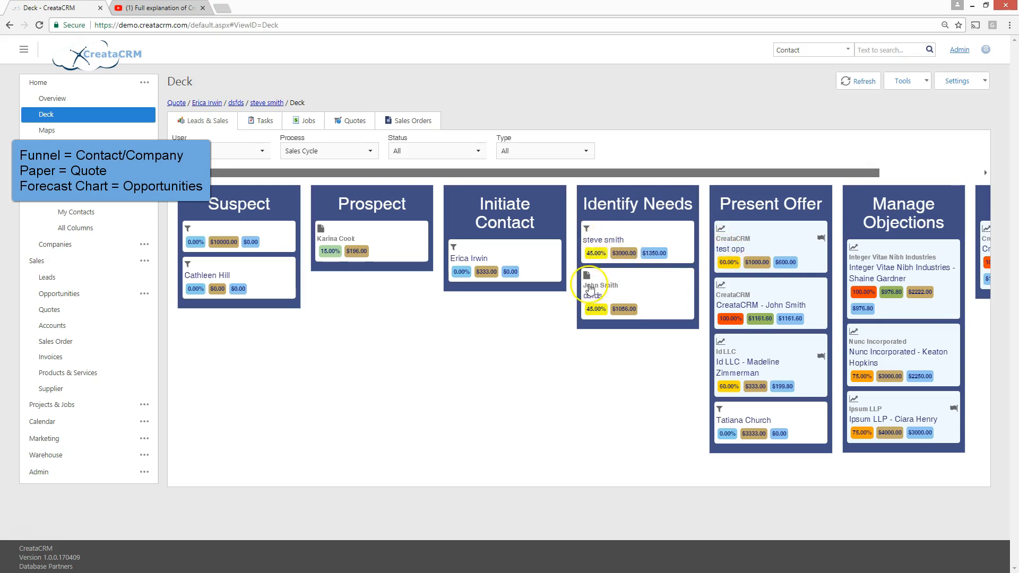
click(740, 255)
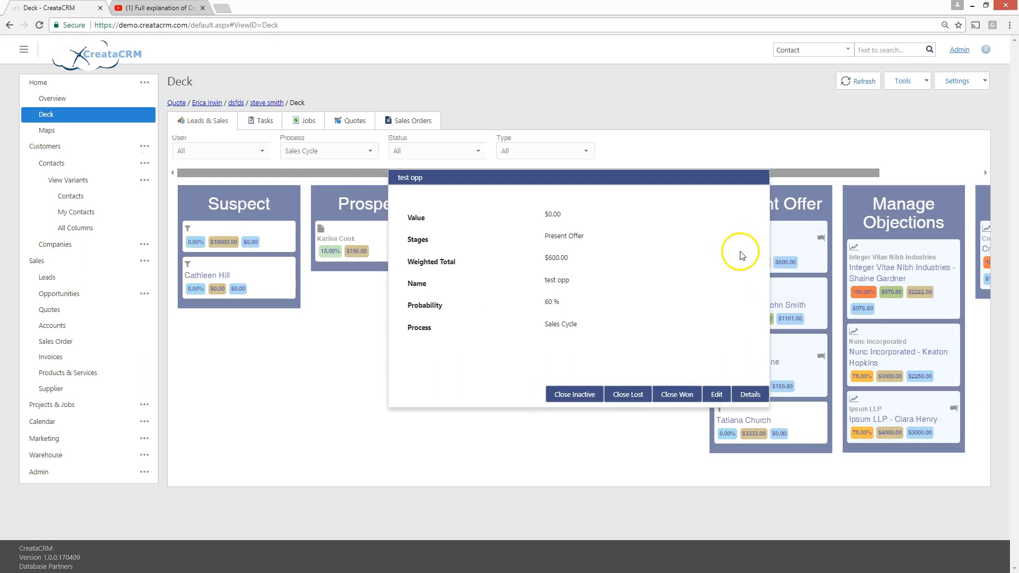
click(666, 432)
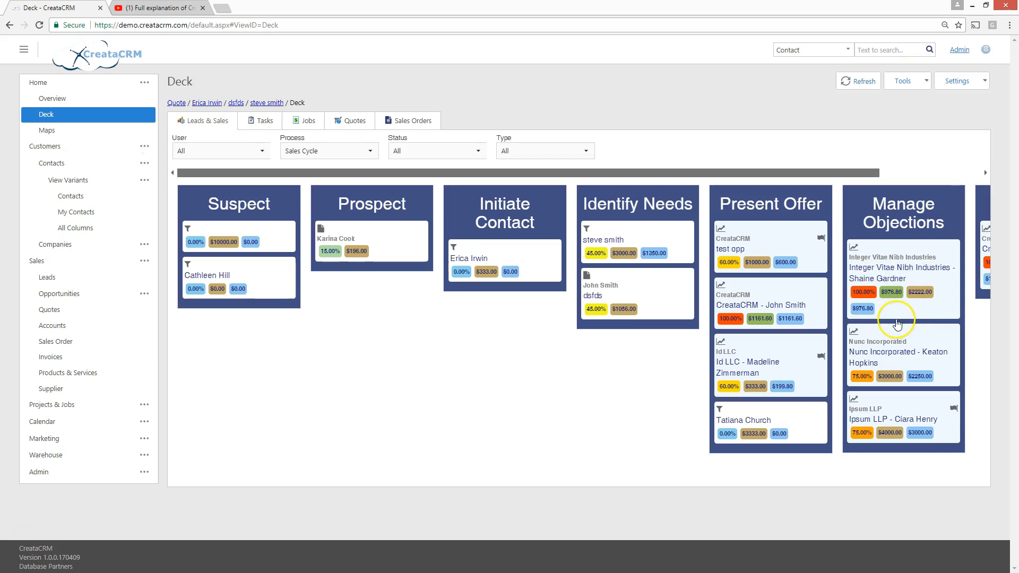
Examine the full record of "test opp" in Present Offer, including its weighted total and estimated value, and return to the deck.
mouse_move(731, 265)
click(791, 263)
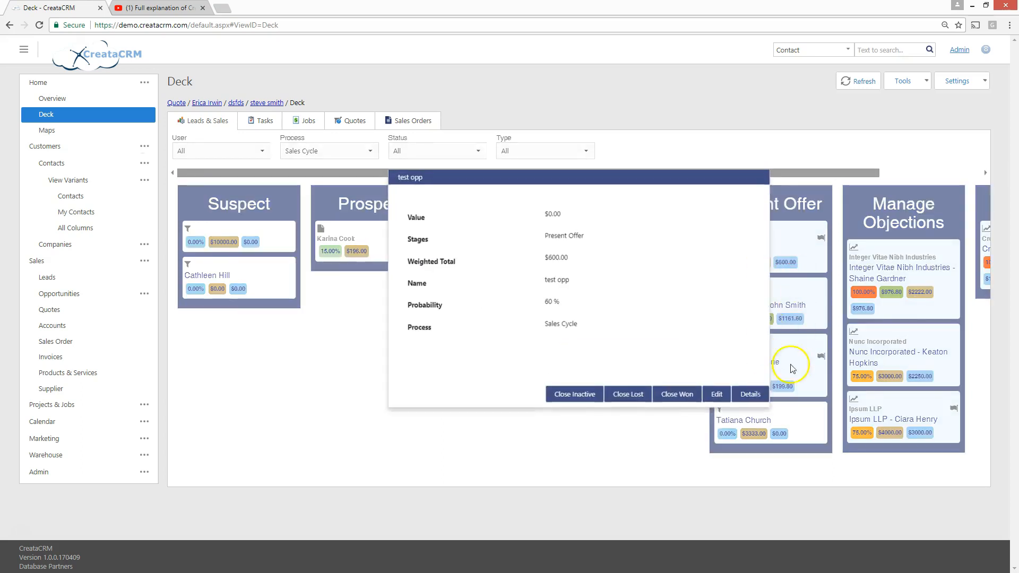
click(750, 395)
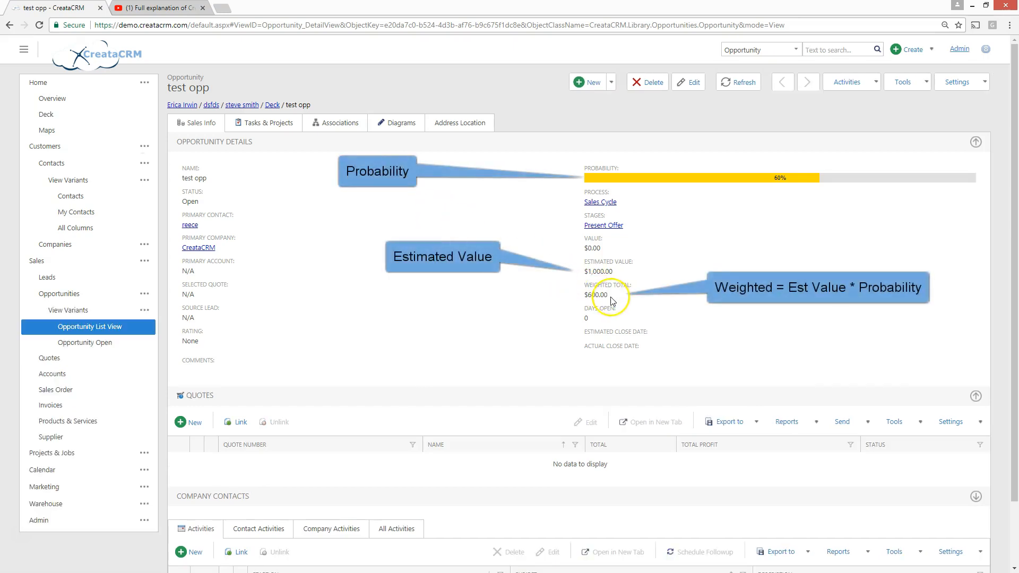
drag(611, 298, 581, 295)
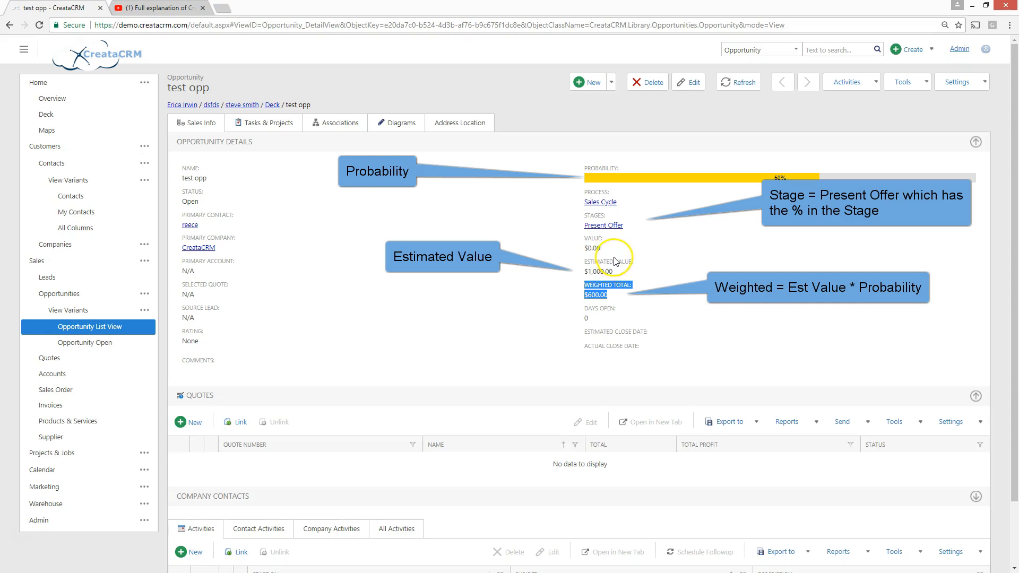
drag(635, 262, 573, 280)
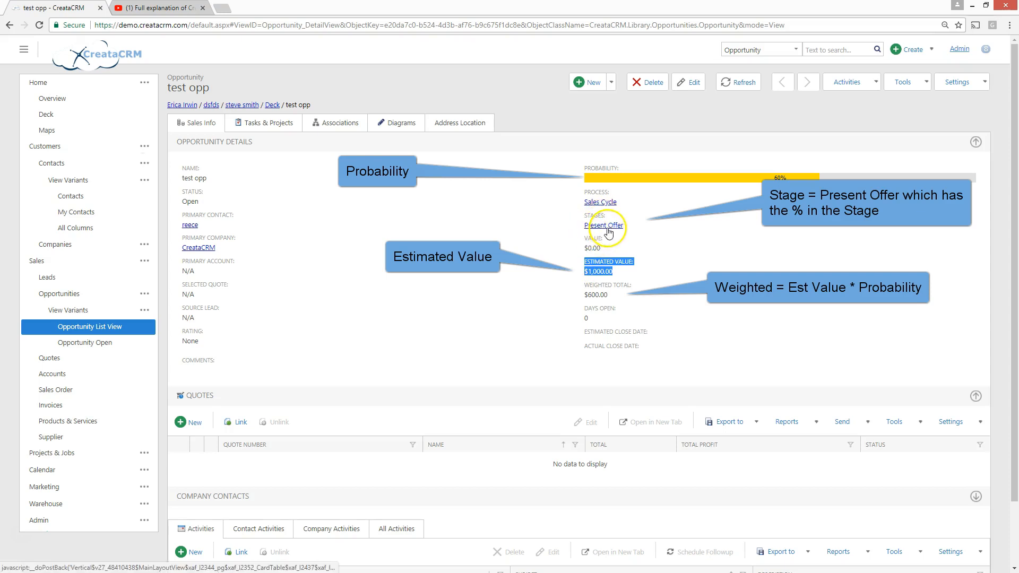
click(685, 307)
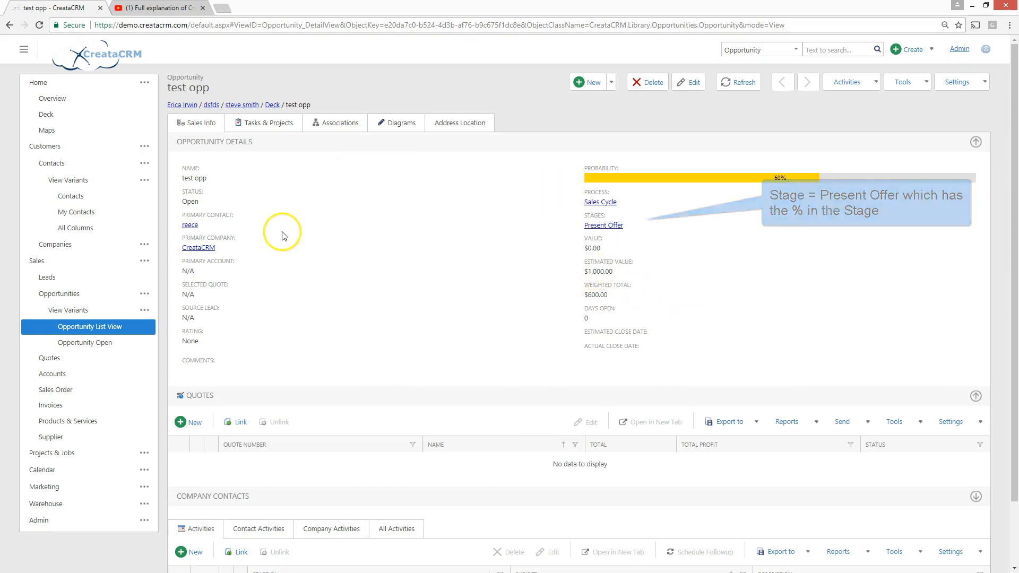
click(272, 106)
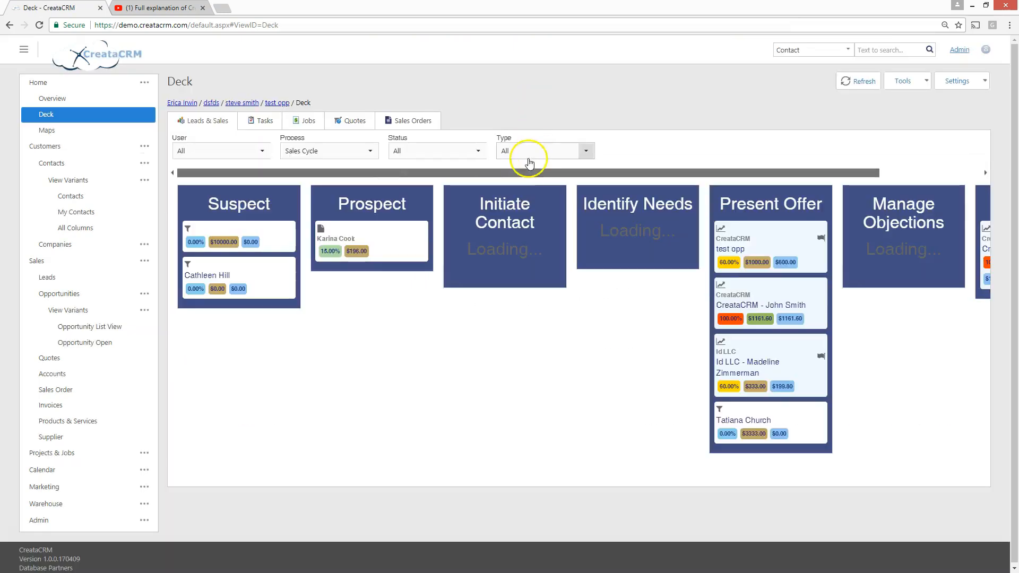
Close the "test opp" opportunity in the Present Offer lane as won.
drag(521, 173, 649, 173)
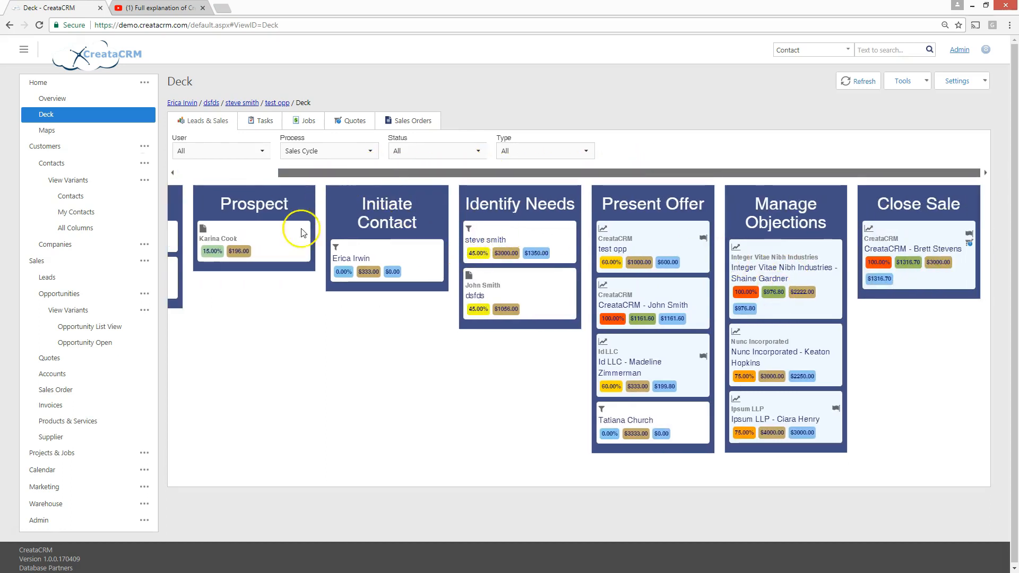
click(665, 247)
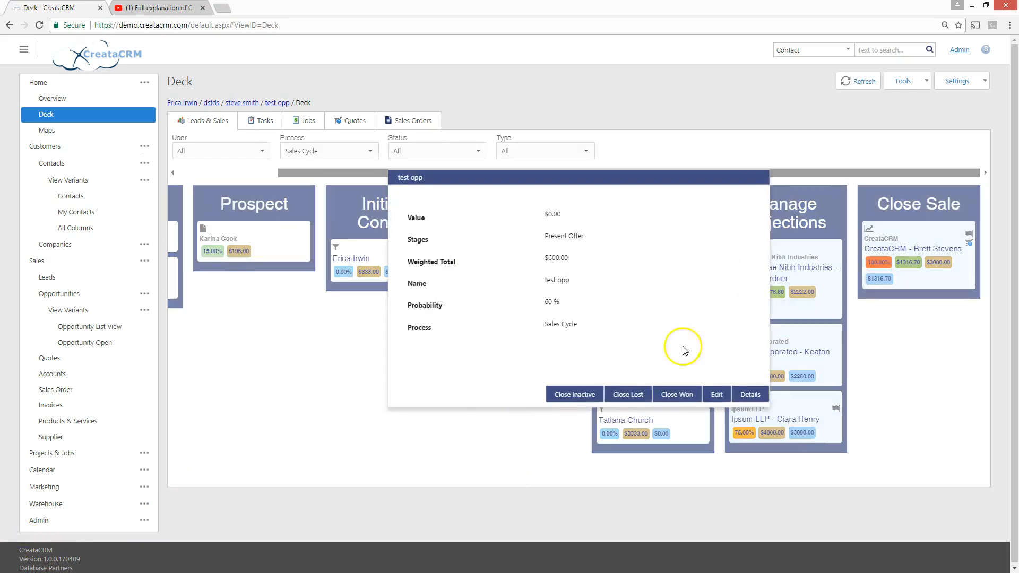
click(678, 397)
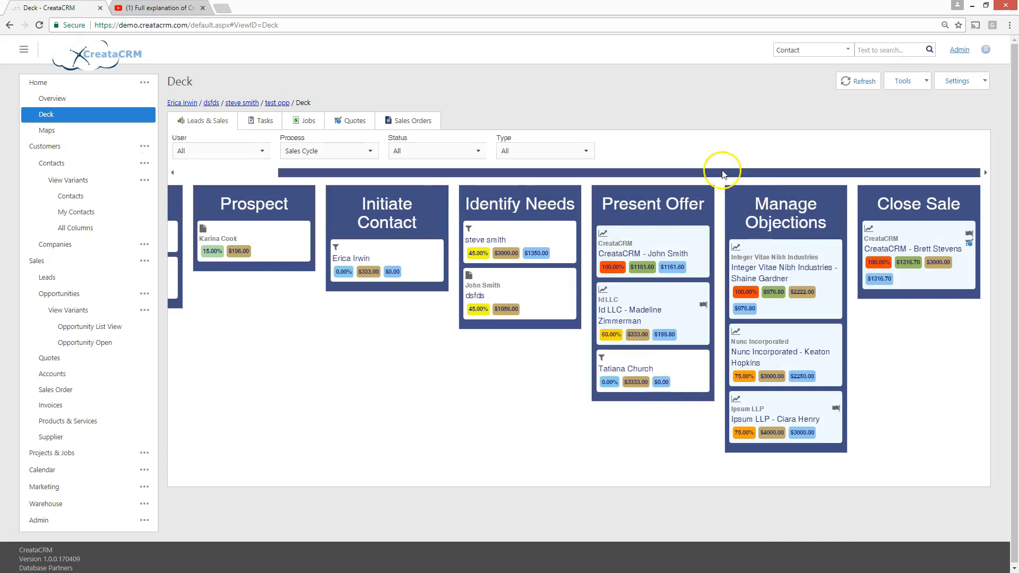
View the summary of the Integer Vitae Nibh Industries opportunity, and examine the stage totals in the Lead Sales Process Overview.
click(787, 264)
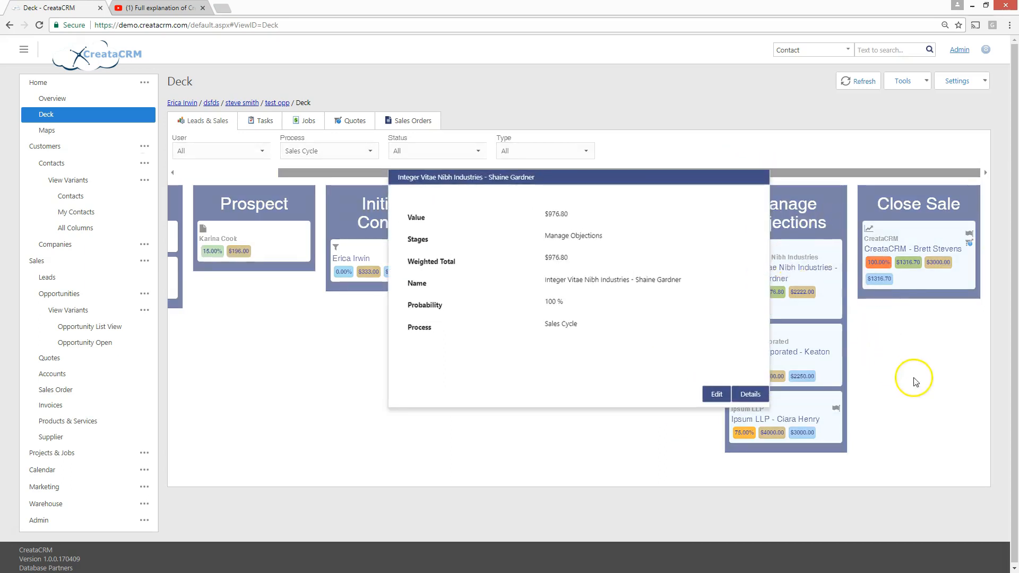
click(914, 379)
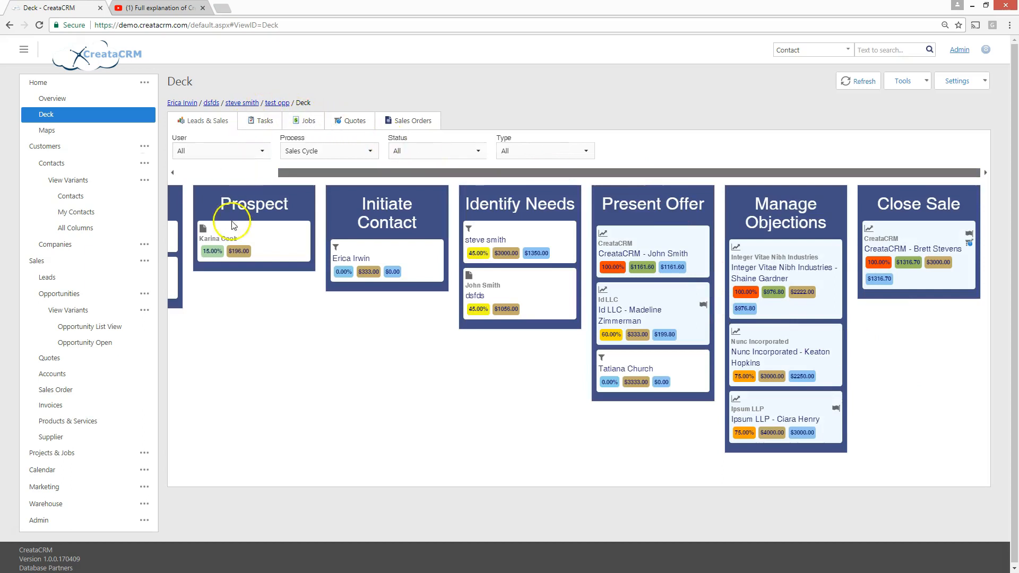
click(36, 261)
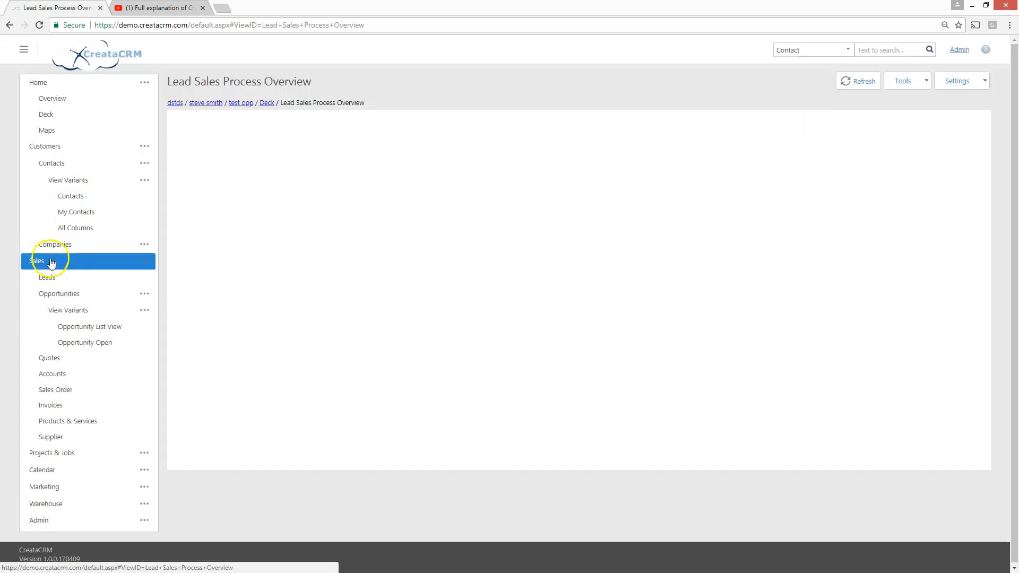
scroll(530, 321, down, 5)
scroll(530, 323, down, 2)
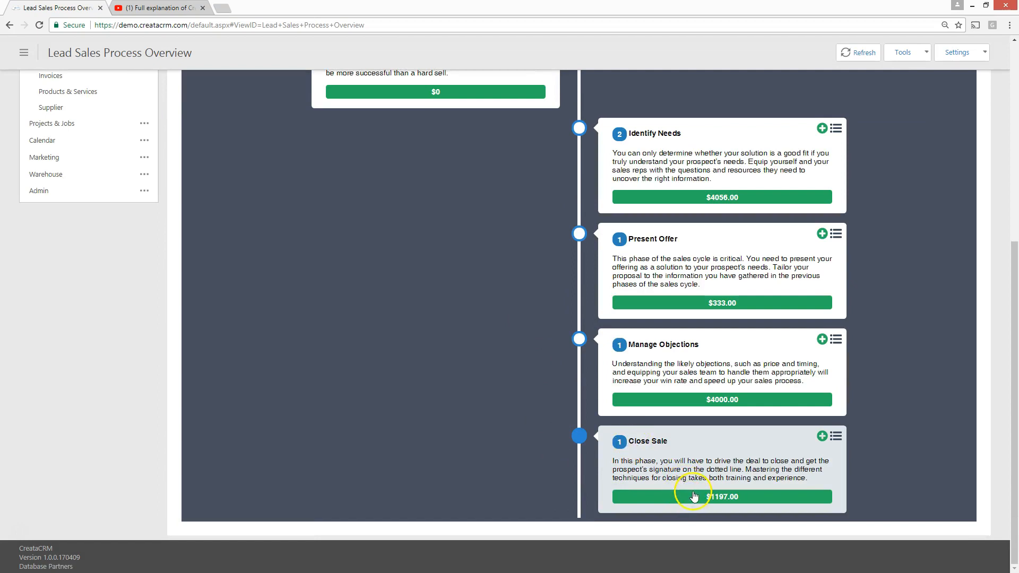
scroll(694, 496, up, 6)
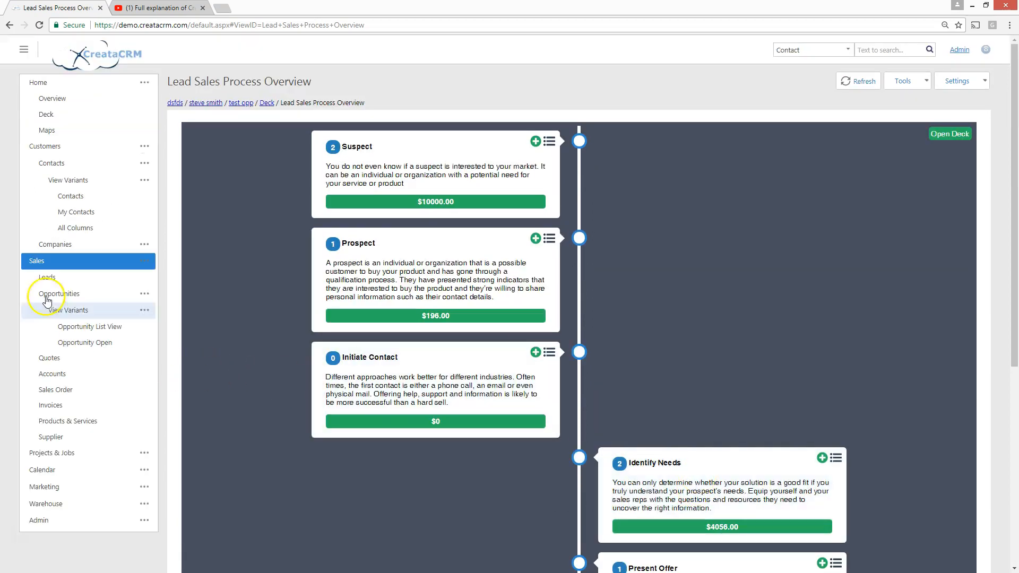
Return to the deck and close the CreataCRM opportunity in the Close Sale lane as won.
click(266, 103)
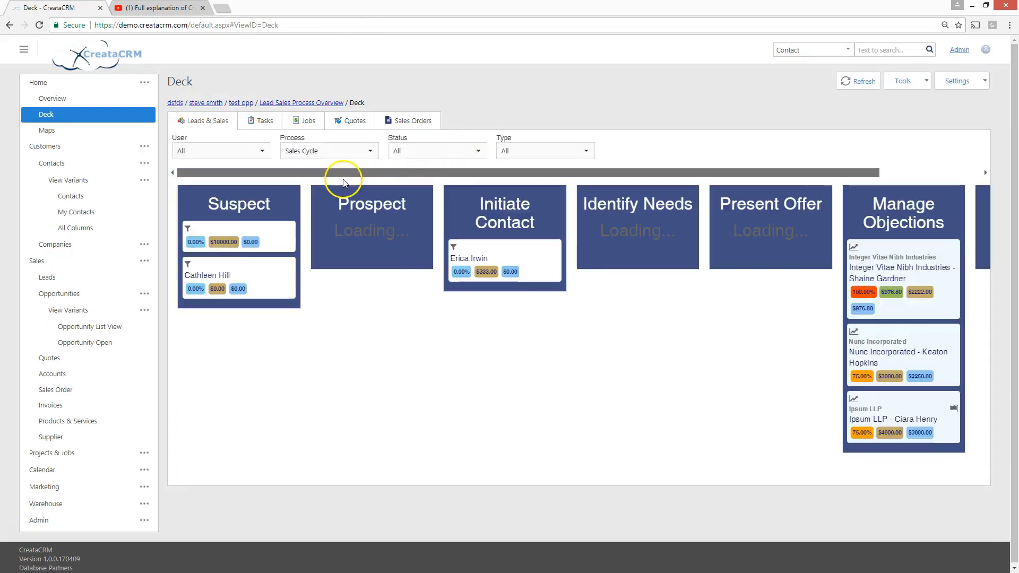
drag(342, 171, 768, 172)
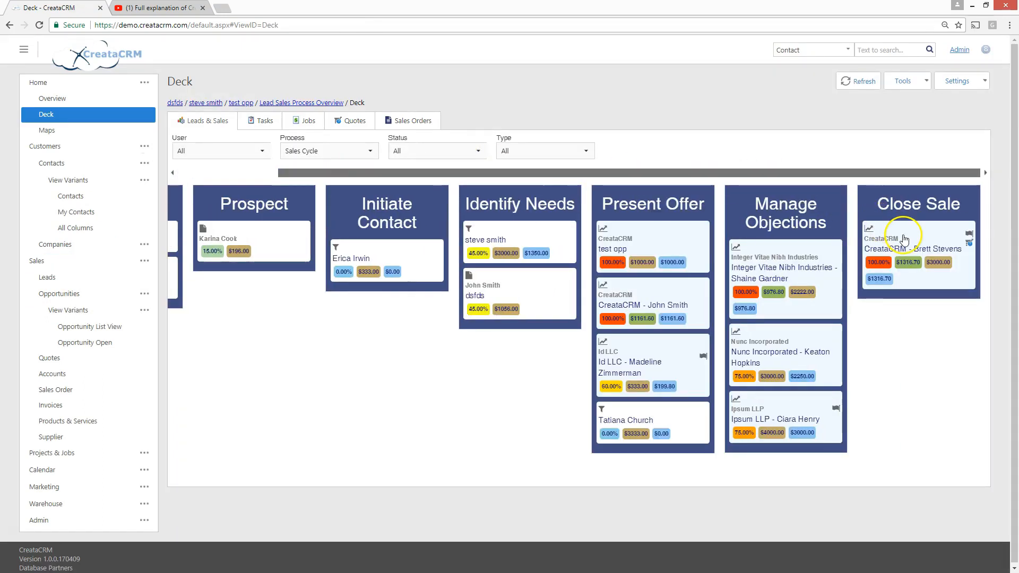
click(904, 238)
click(684, 400)
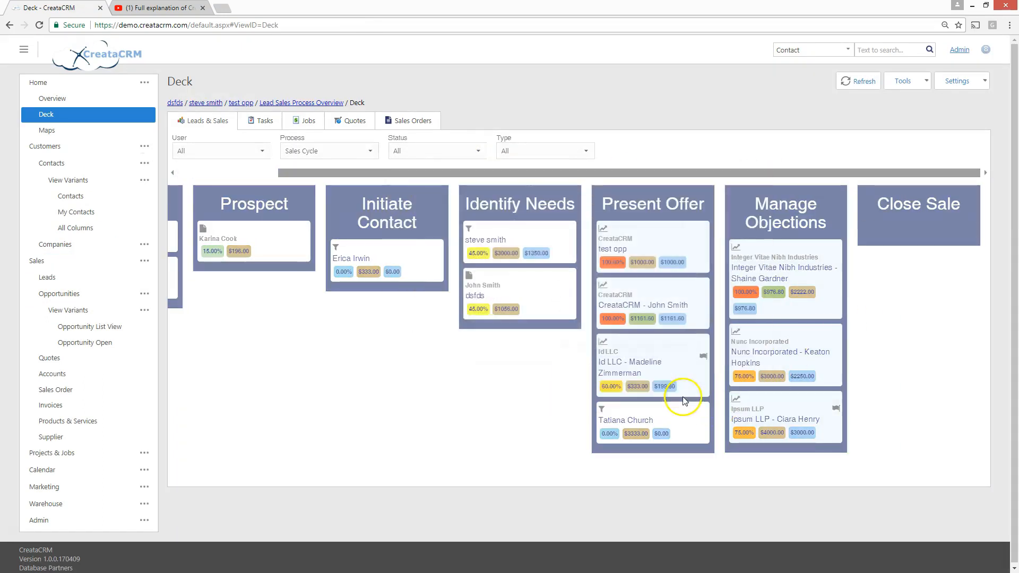
Check the Close Sale stage's count and total in the Lead Sales Process Overview.
click(340, 103)
scroll(791, 272, down, 6)
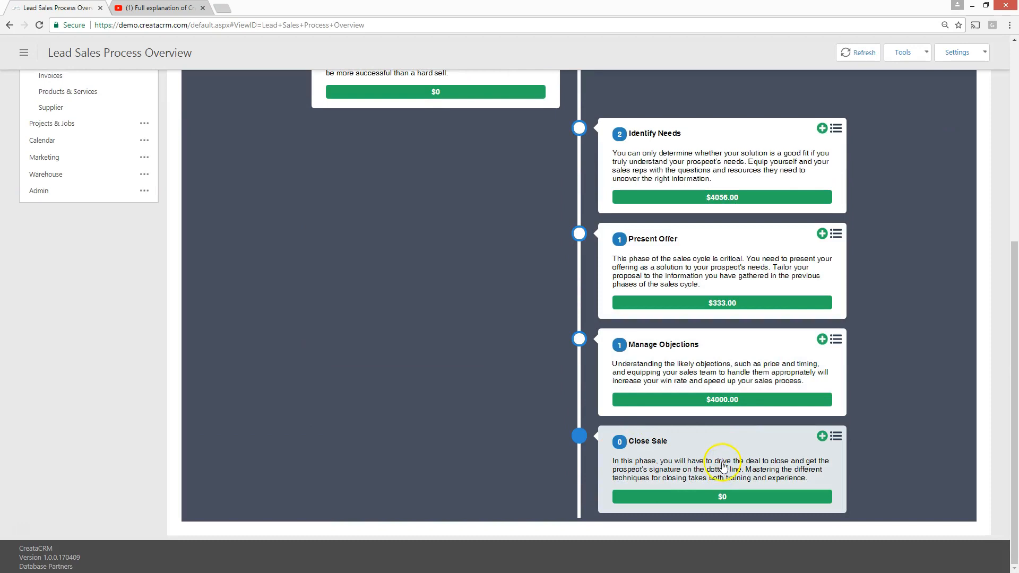
scroll(727, 424, up, 7)
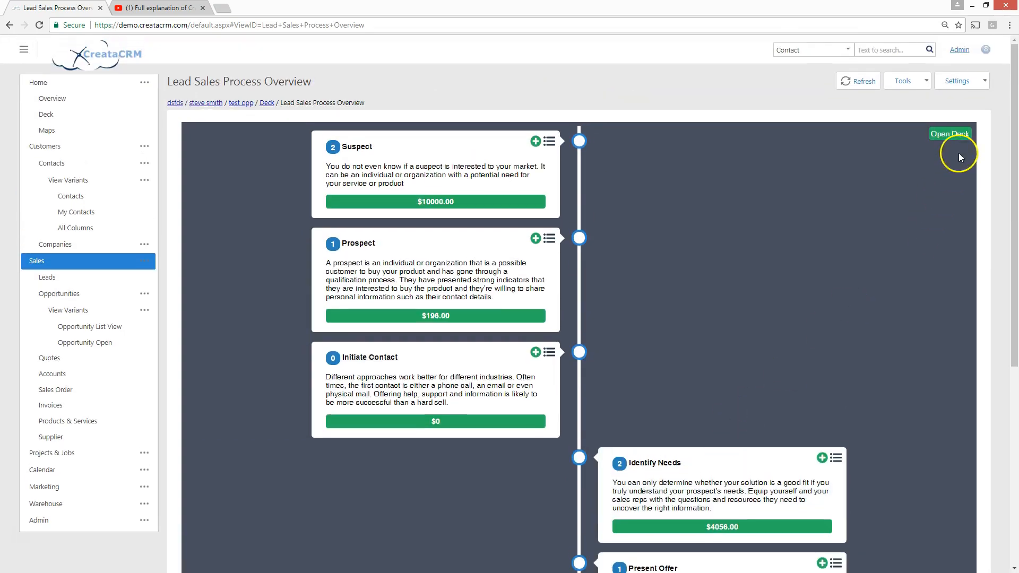
In the deck, move the $3000 lead from Identify Needs to Present Offer and the $333 lead from Initiate Contact to Identify Needs.
click(946, 134)
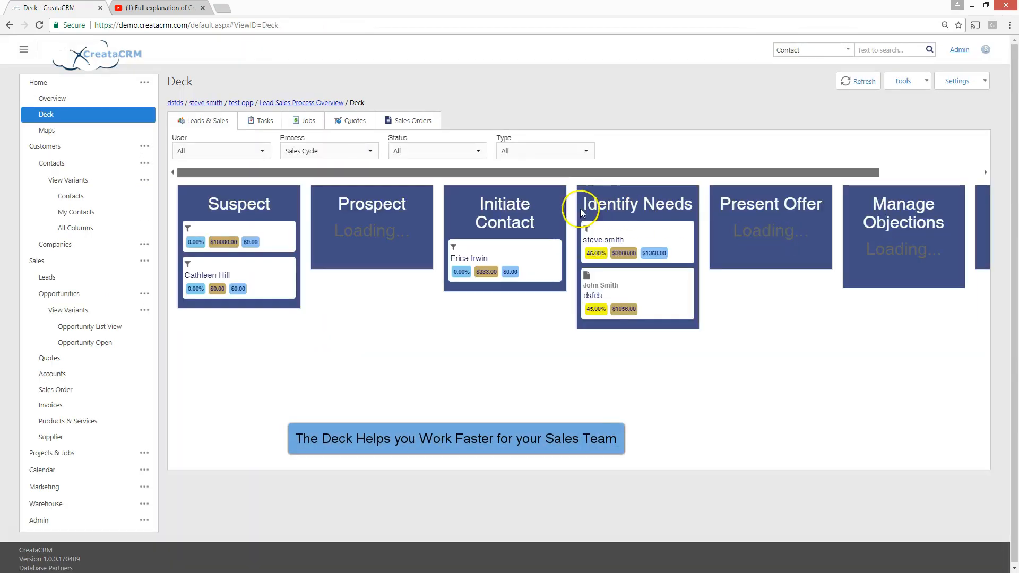
drag(564, 172, 801, 172)
drag(546, 244, 653, 286)
drag(437, 245, 588, 237)
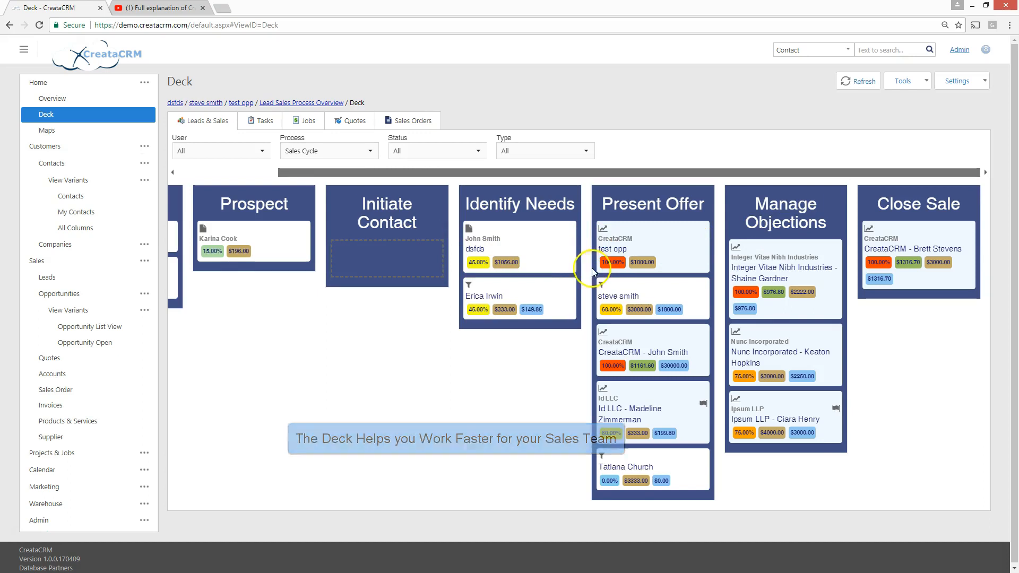
Check the stage totals in the sales overview, and move the "dsfds" quote from Identify Needs to Present Offer in the deck.
click(104, 262)
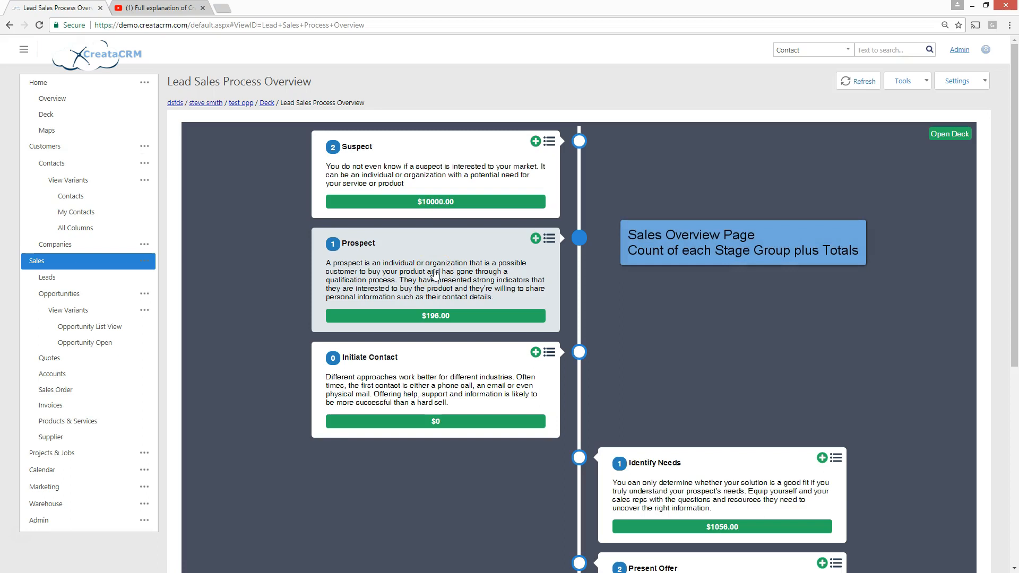
click(266, 102)
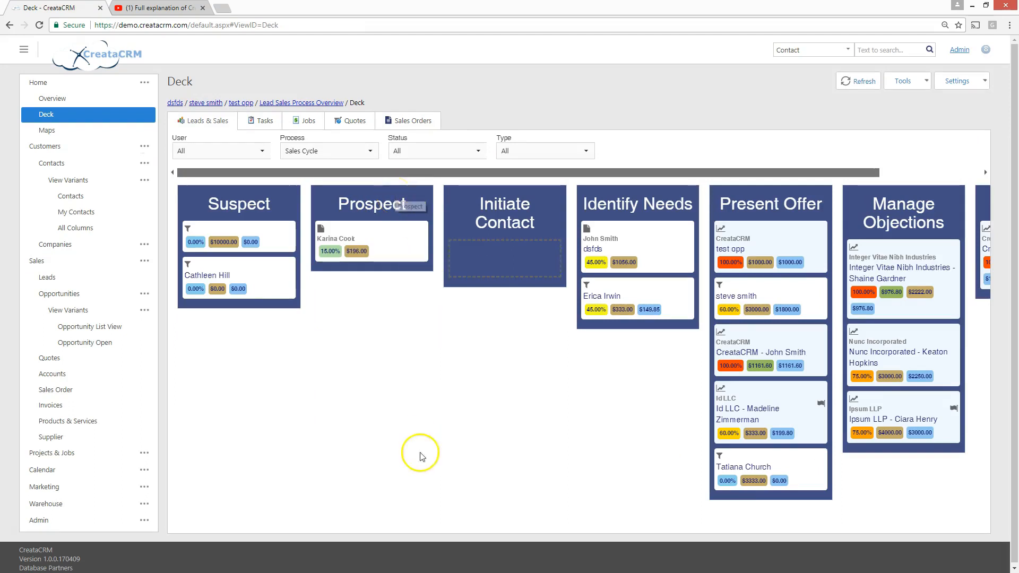
drag(660, 247, 779, 255)
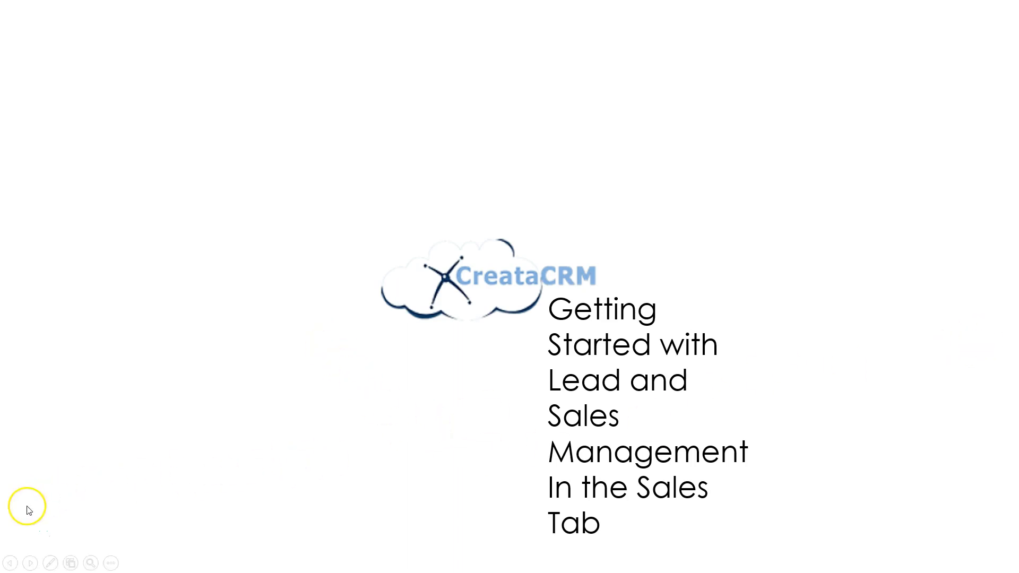
From the sales overview's deck, open the full contact record of the $333 Identify Needs lead and review its sales and marketing information.
click(17, 536)
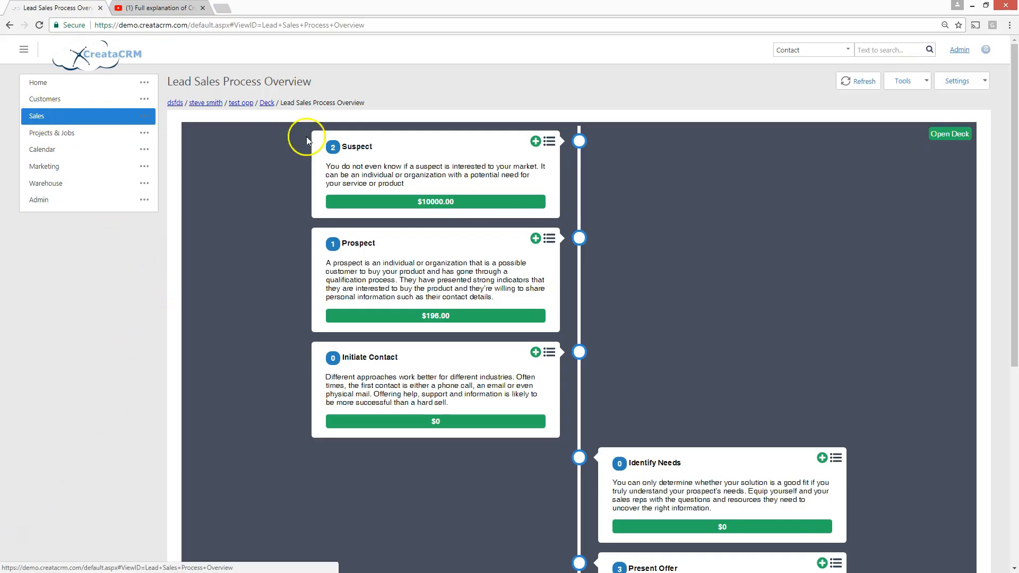
click(949, 134)
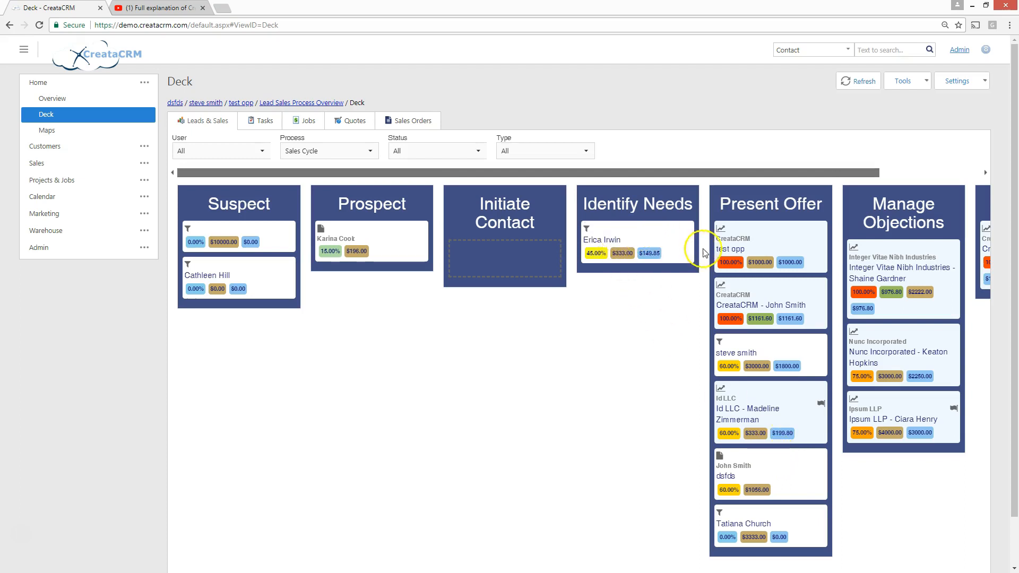
click(627, 234)
click(743, 396)
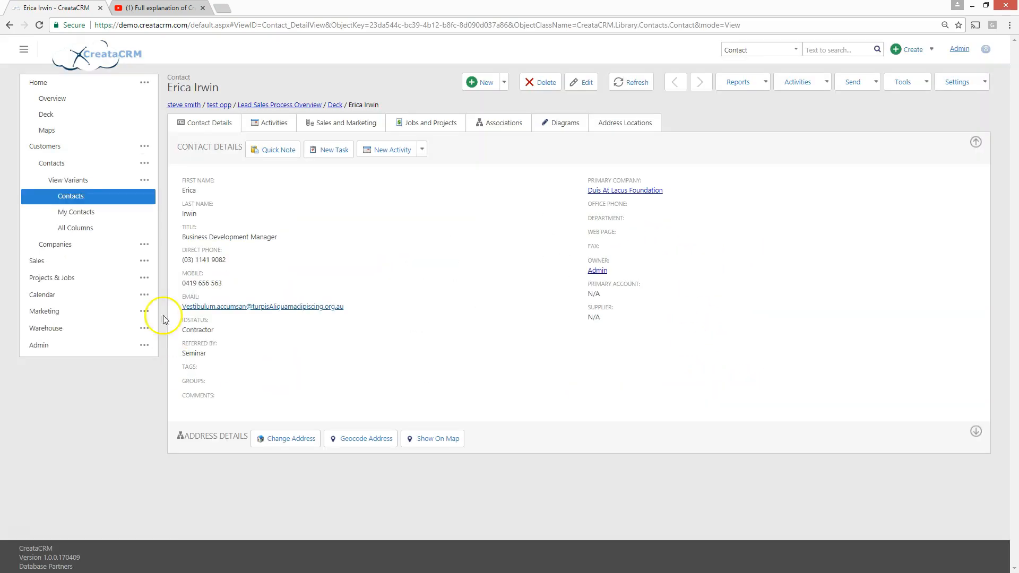
click(314, 126)
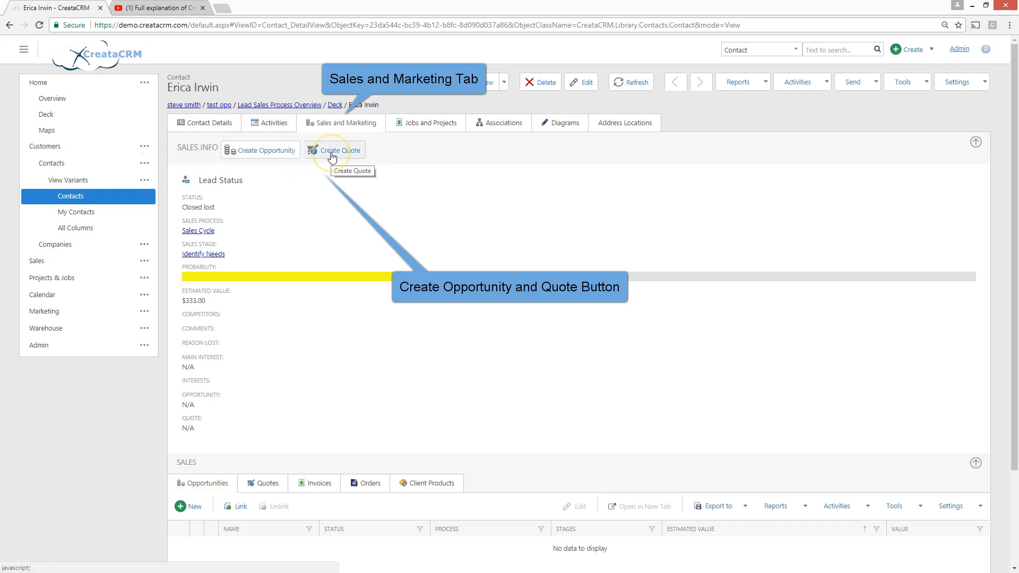
Clear the filter on the contacts list and make the Neque Sed Limited contact a new lead.
click(71, 163)
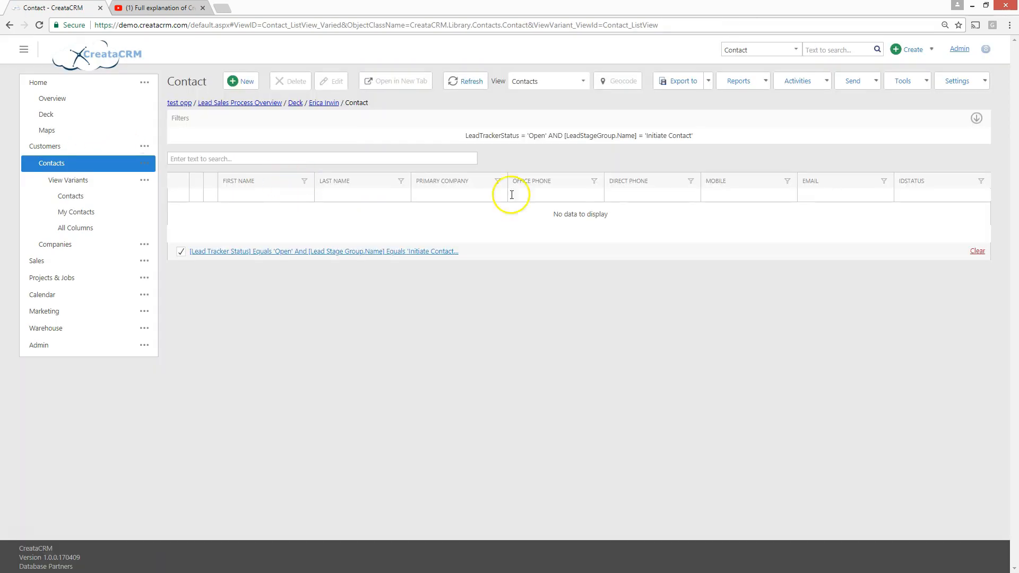
click(977, 251)
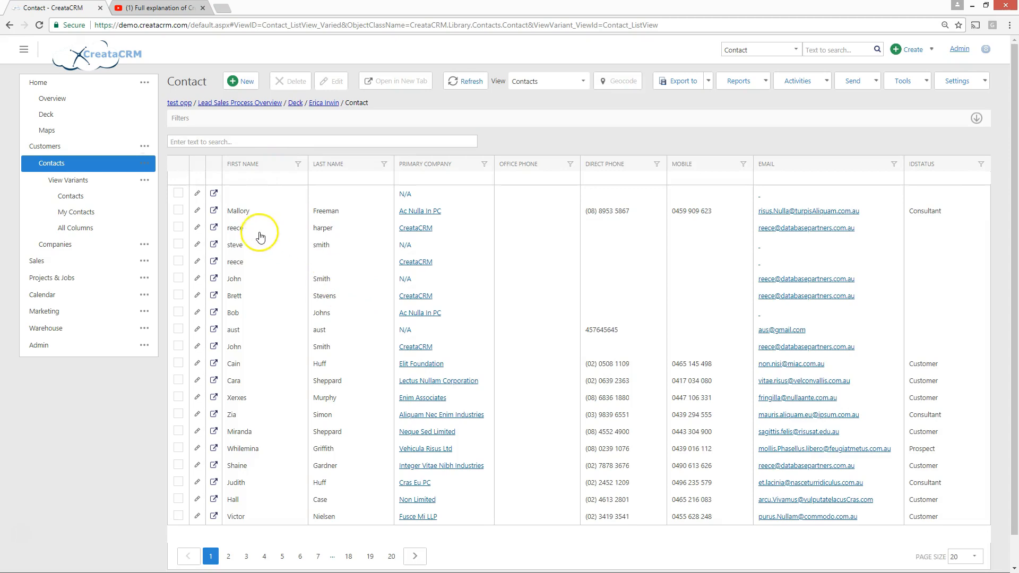
scroll(287, 347, down, 1)
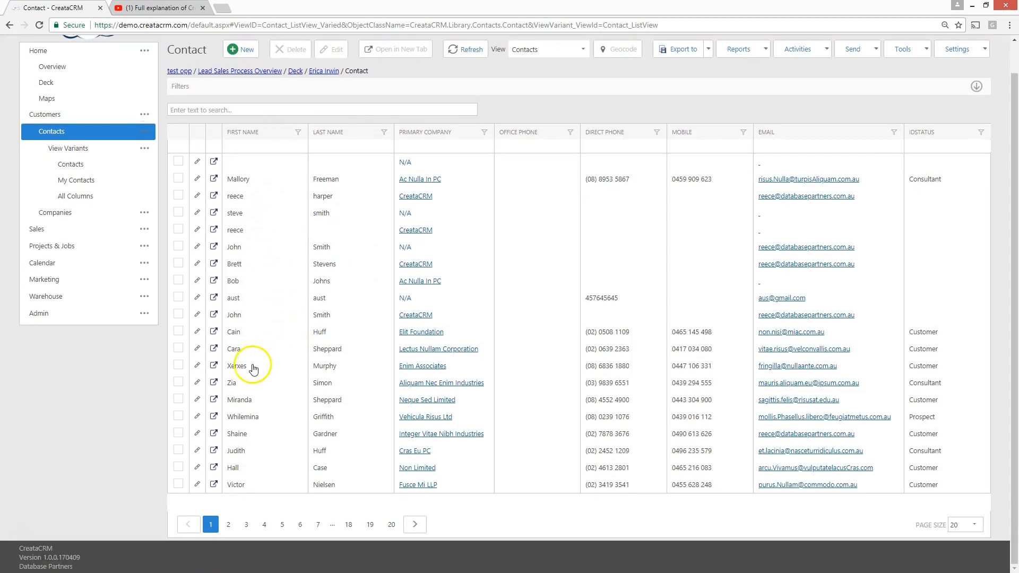
click(239, 400)
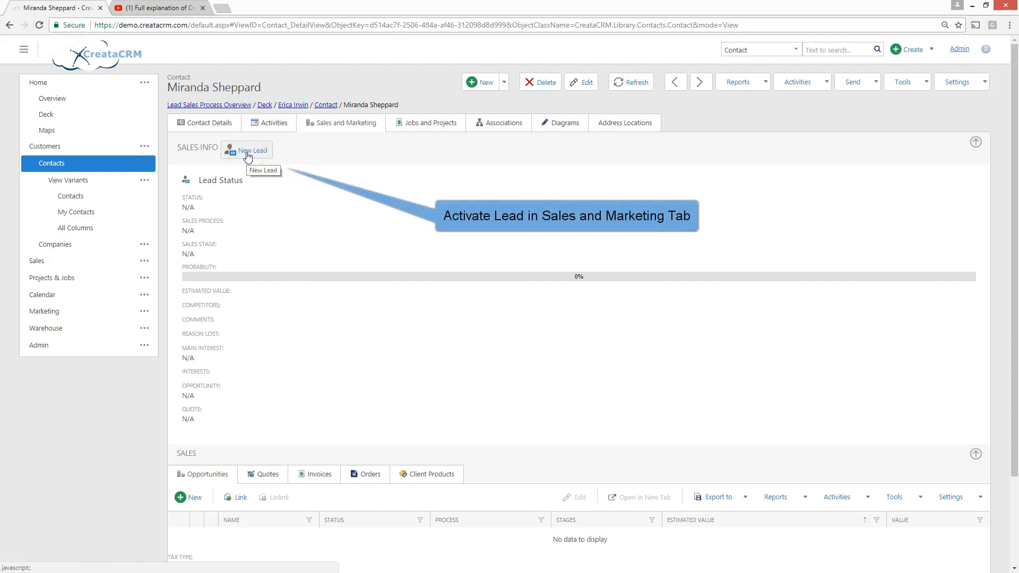
click(247, 153)
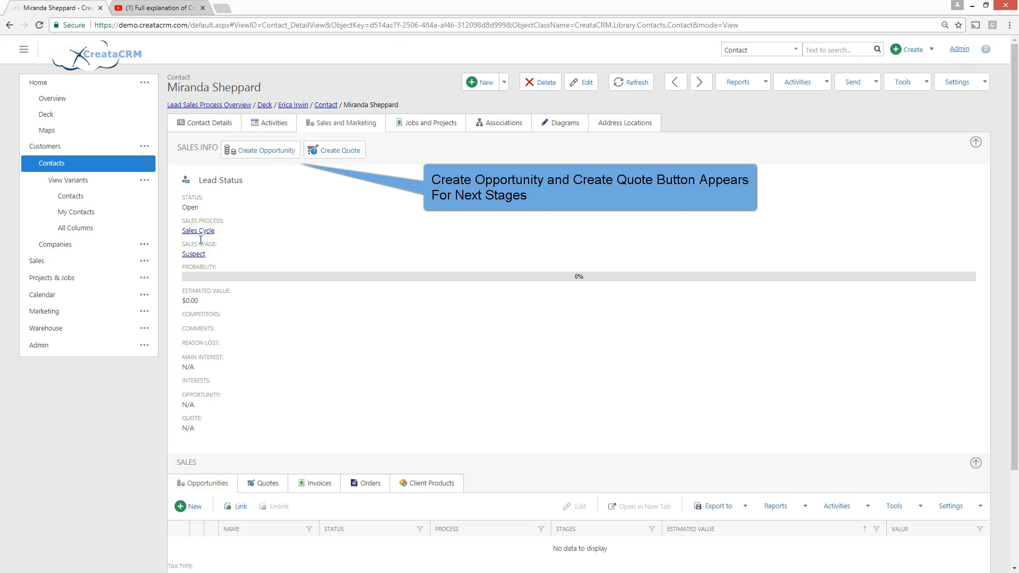
Edit the Neque Sed Limited contact's sales information and set the lead's sales stage to Initiate Contact.
click(582, 81)
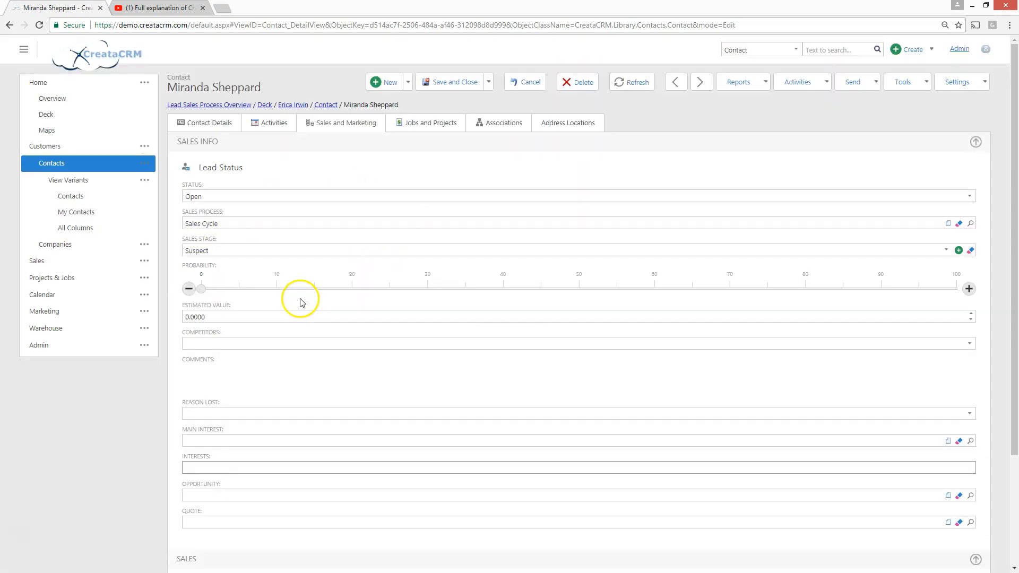
click(234, 250)
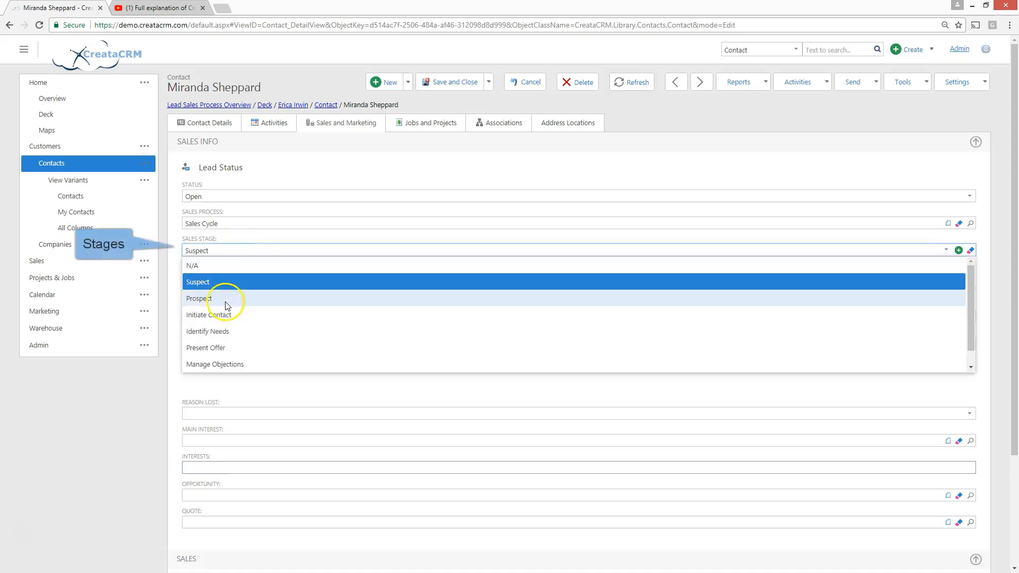
scroll(223, 291, down, 1)
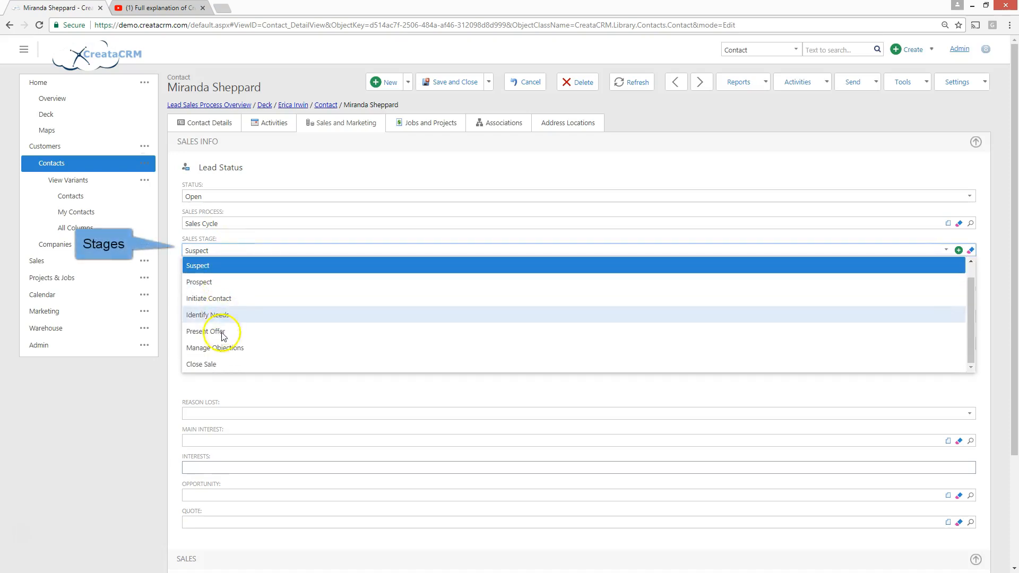
click(222, 298)
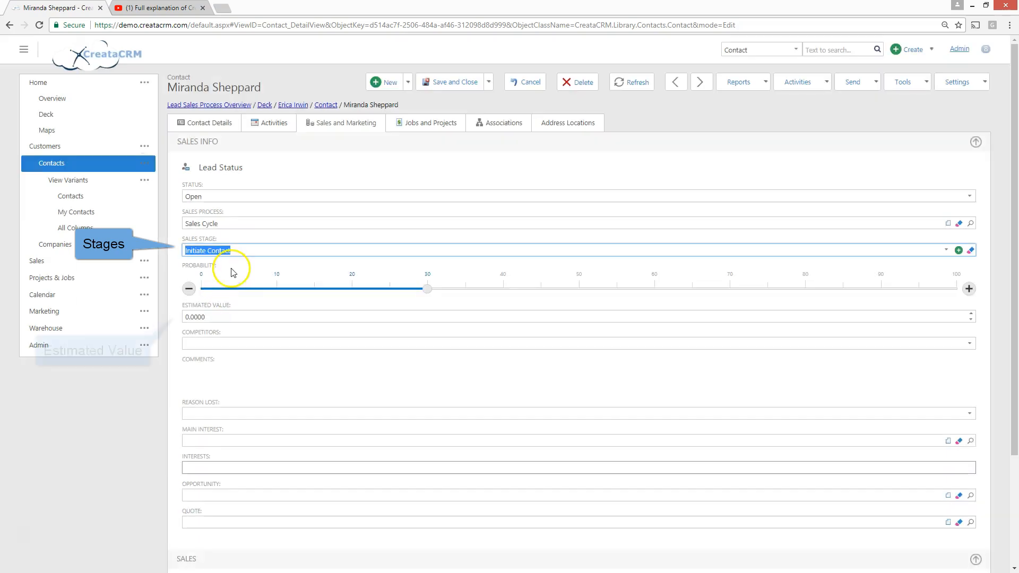
Set the lead's estimated value to 2000, enter the comment "jhgjghjgh", and save and view the record.
click(220, 315)
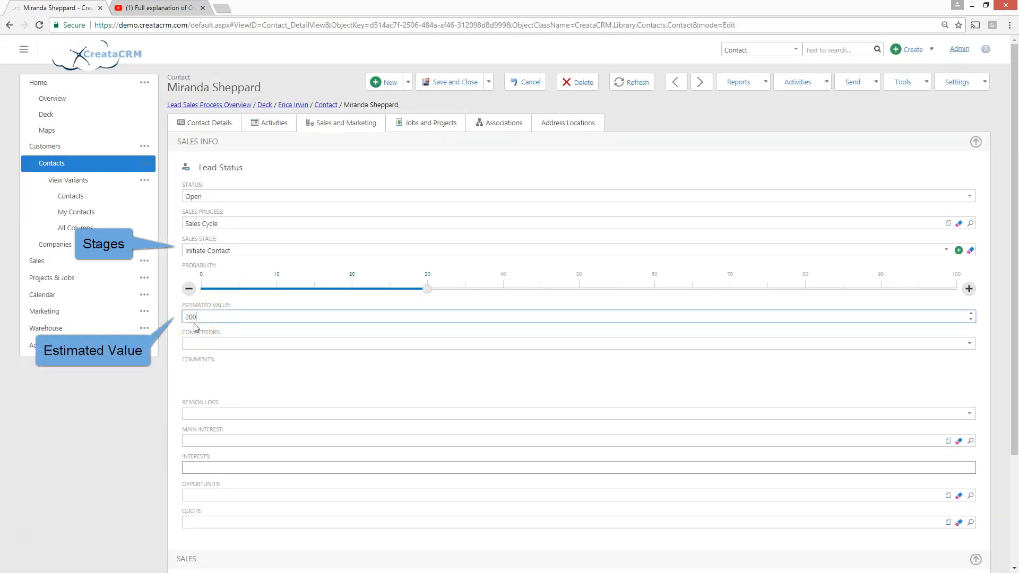
key(Tab)
click(280, 377)
text(jhgjghjgh)
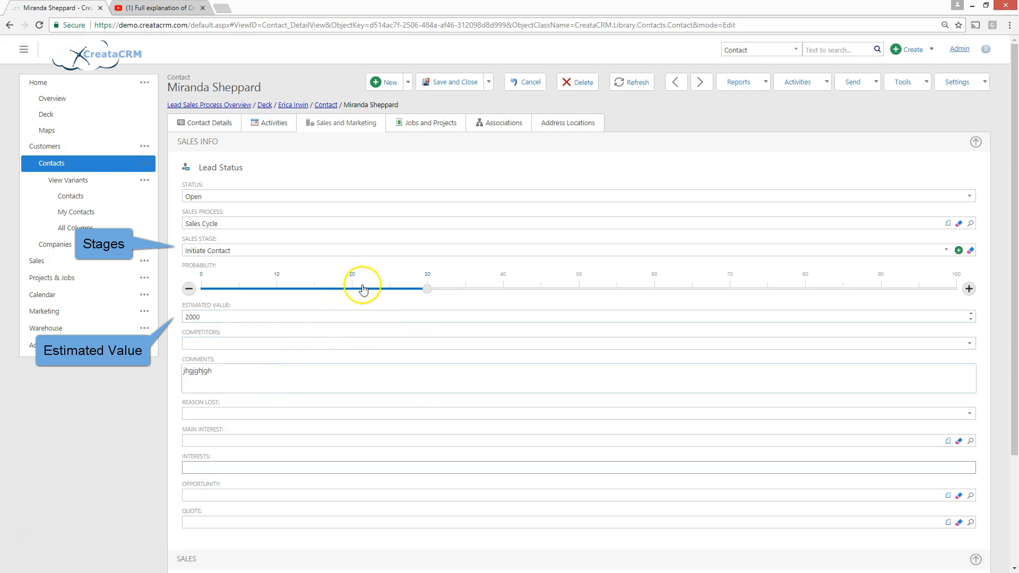
click(489, 81)
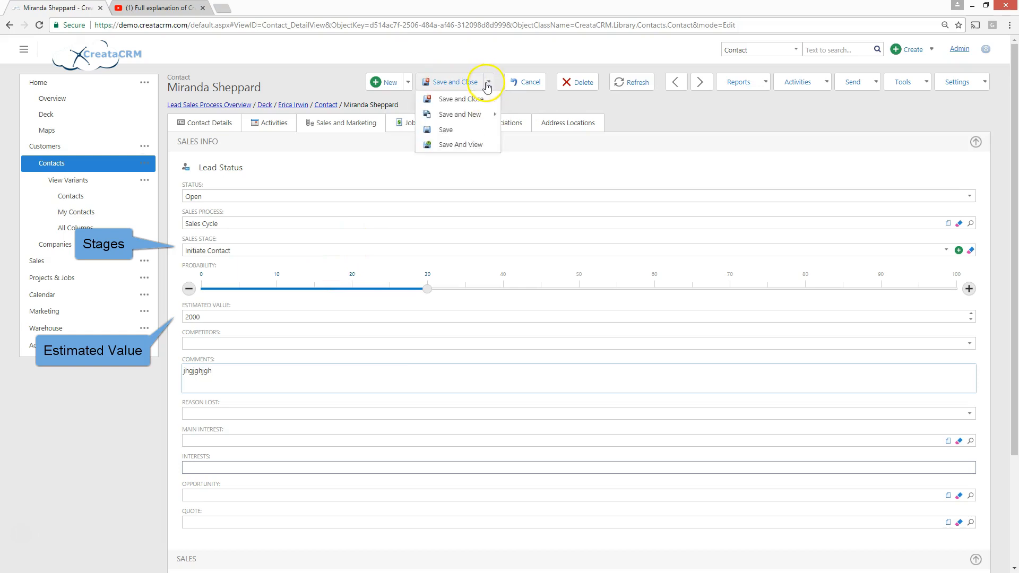
click(467, 143)
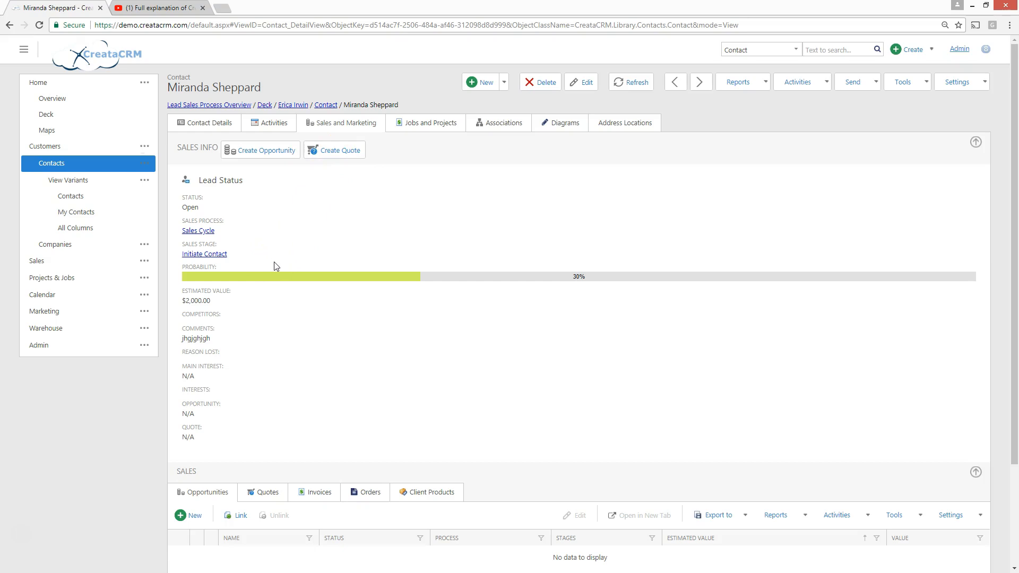
Review the contact's sales section and expand its marketing section to examine the campaign information.
scroll(276, 266, down, 2)
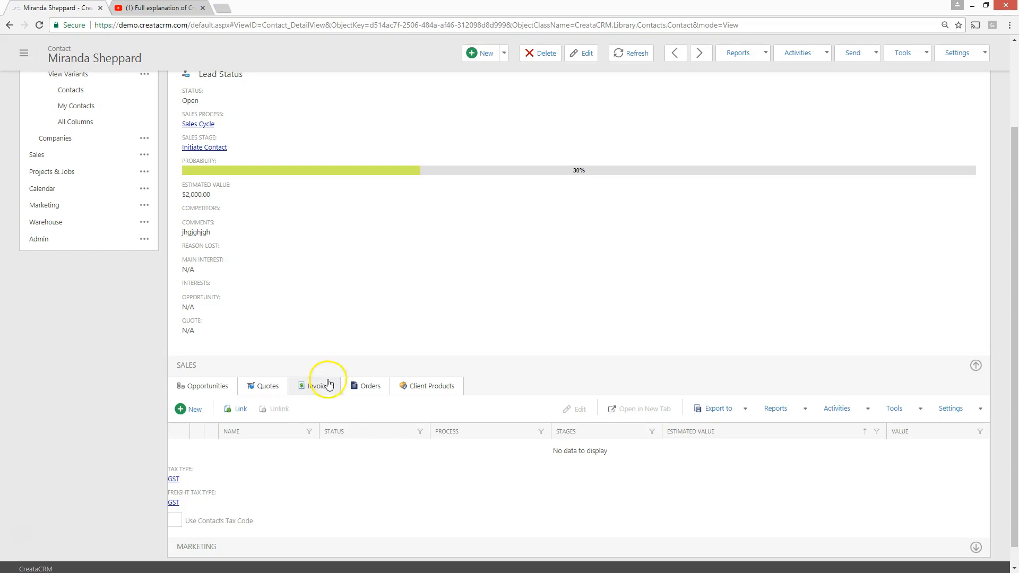
scroll(440, 361, down, 1)
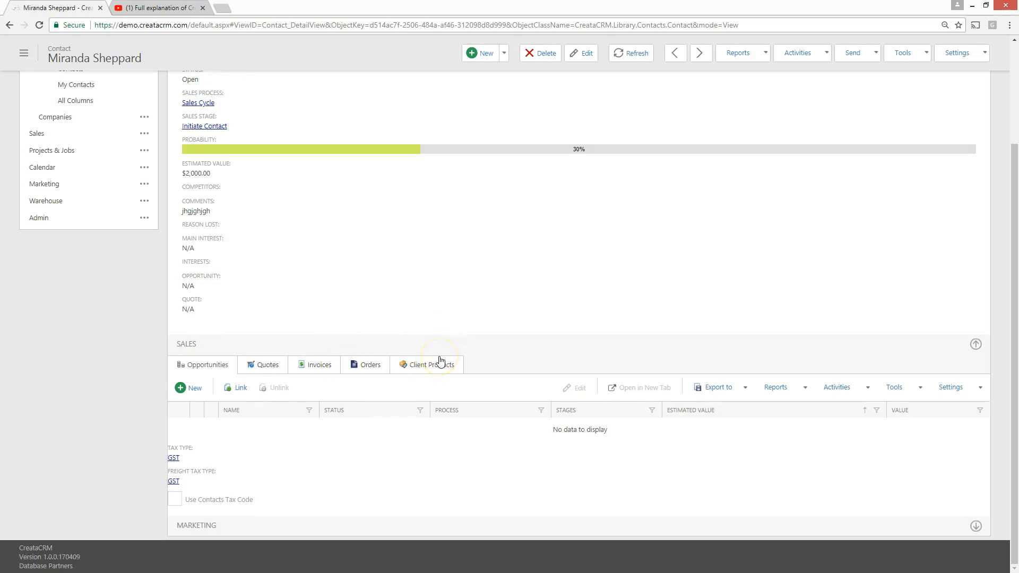
scroll(440, 361, up, 5)
scroll(440, 361, down, 5)
click(272, 530)
scroll(360, 473, down, 2)
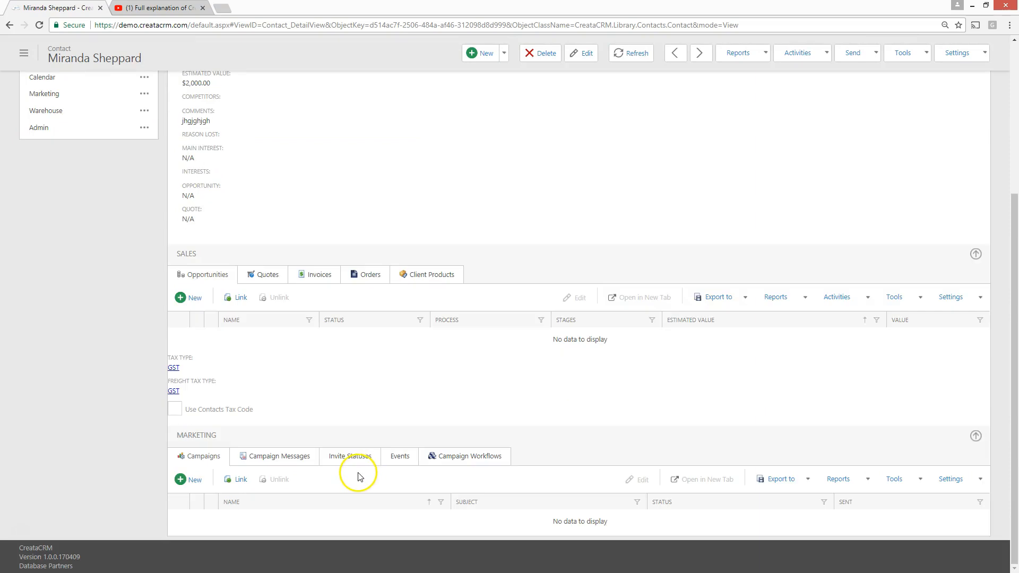
scroll(358, 473, up, 4)
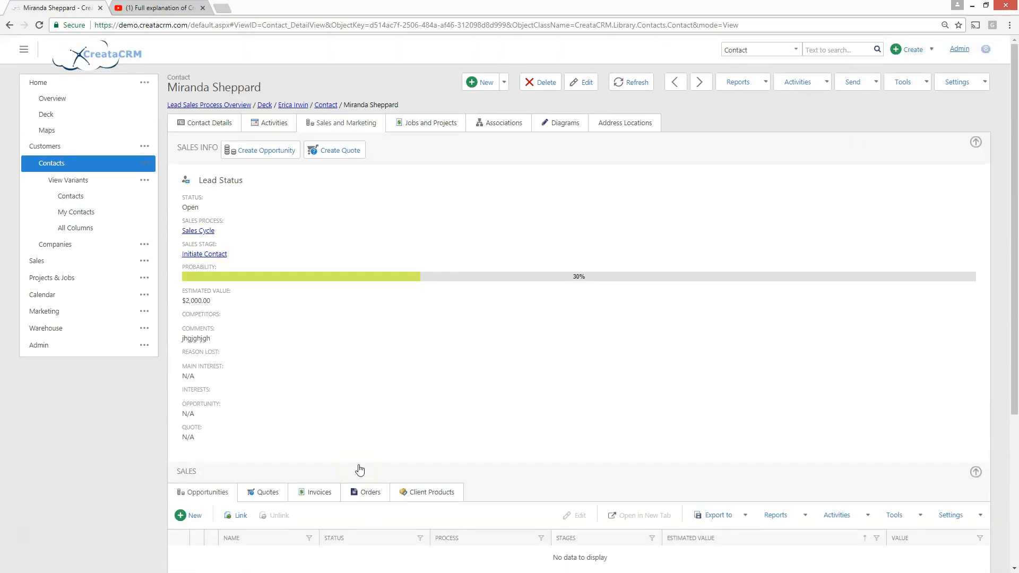
click(362, 429)
From the contact's details, create a new follow-up task with the subject "gfdfgfdgfd".
click(207, 122)
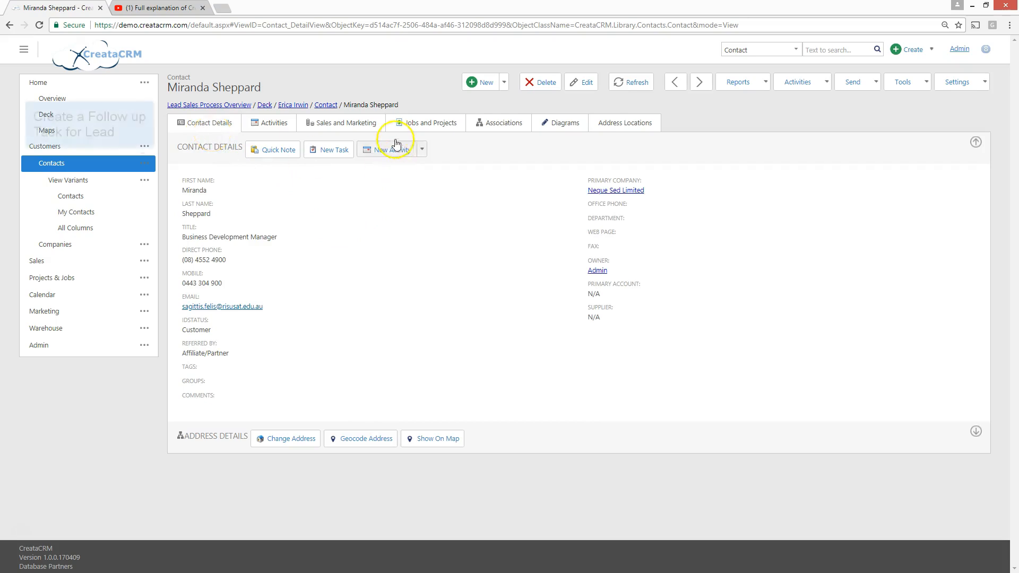
click(334, 150)
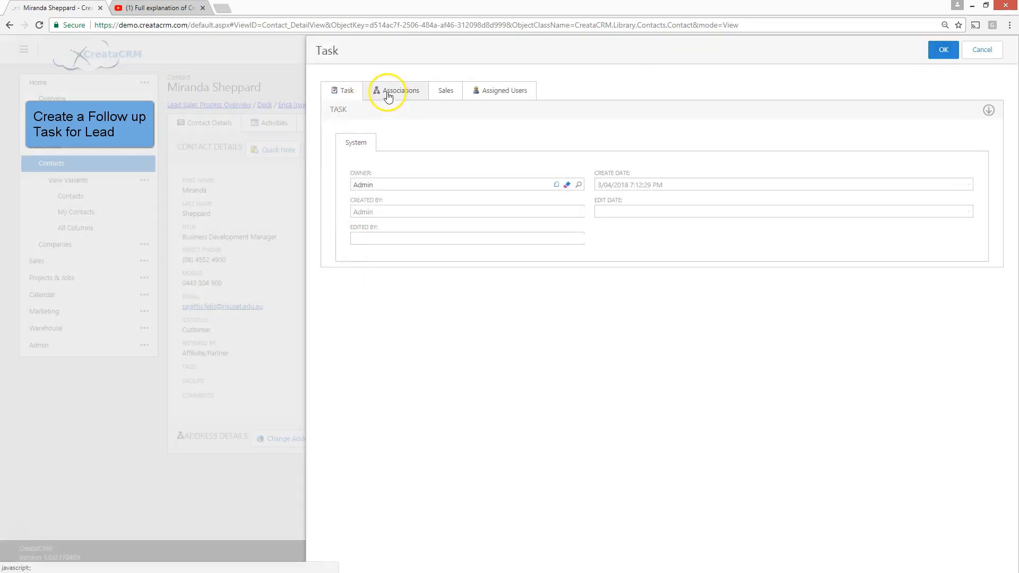
click(339, 109)
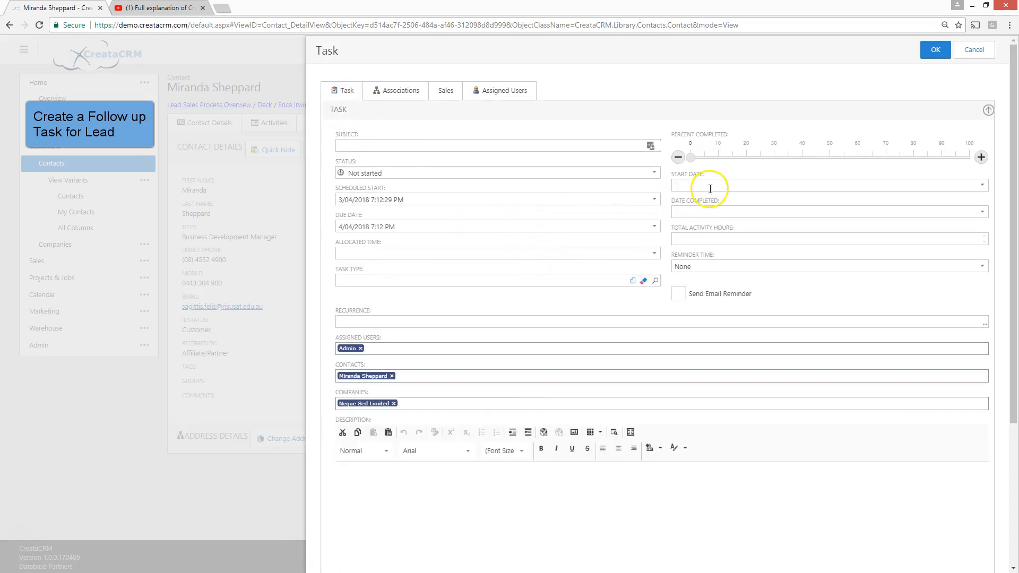
click(396, 145)
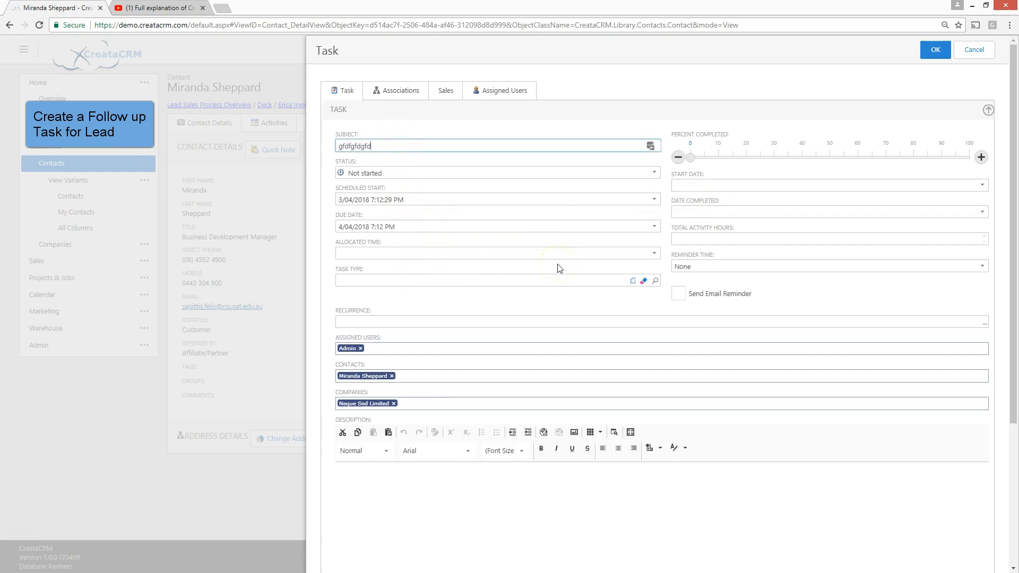
Set the task's reminder time to 0 minutes and its due date to 5/04/2018, and save the task.
click(980, 267)
click(745, 299)
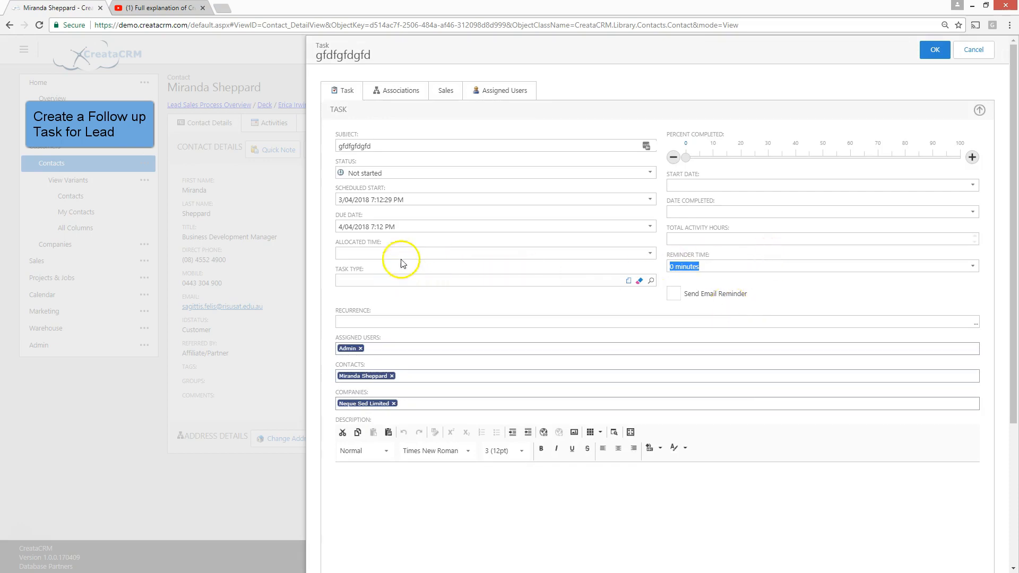
click(652, 232)
click(439, 306)
click(534, 401)
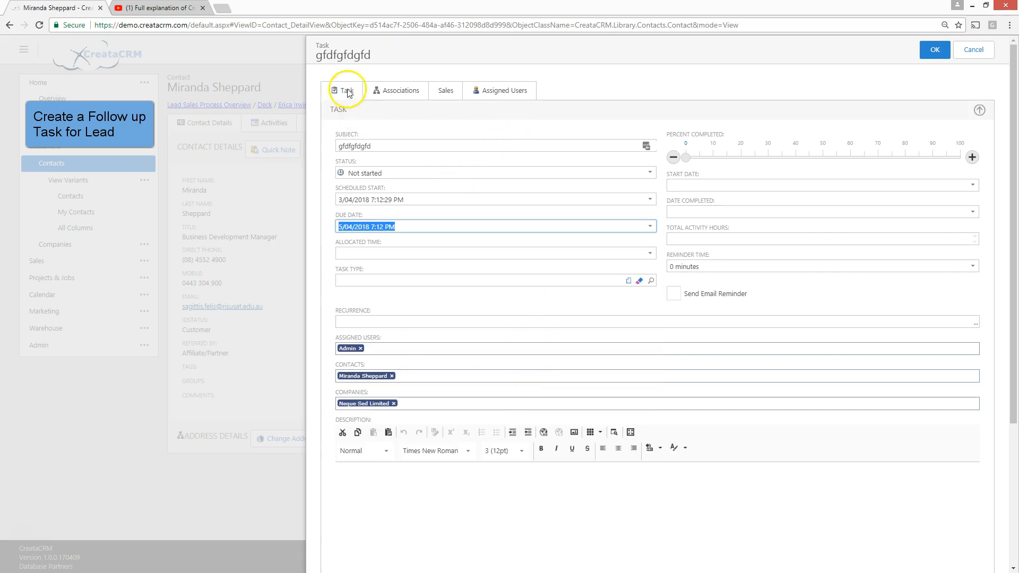
click(933, 54)
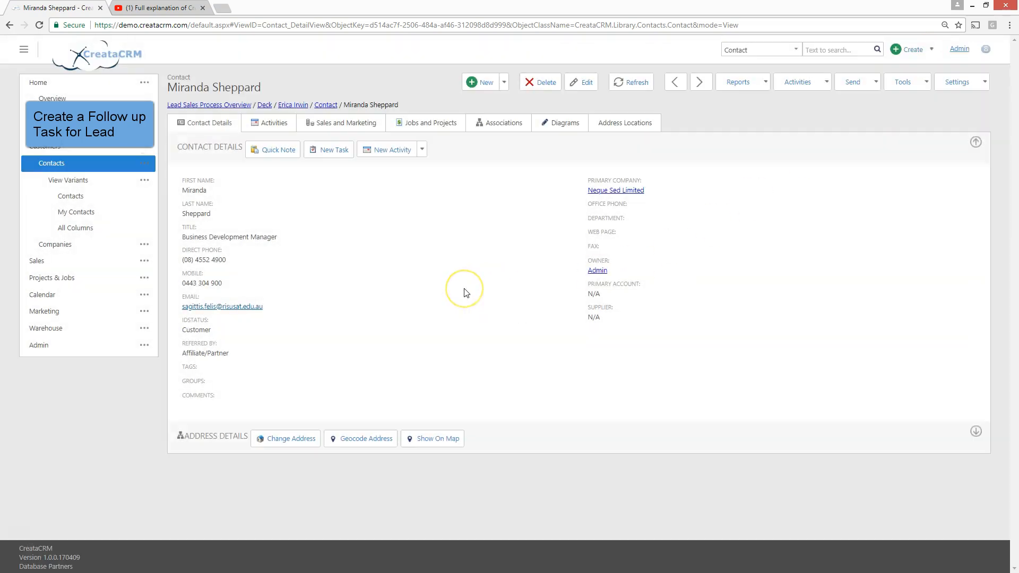
Create an opportunity from the contact's lead and set the opportunity's stage to Identify Needs.
click(350, 123)
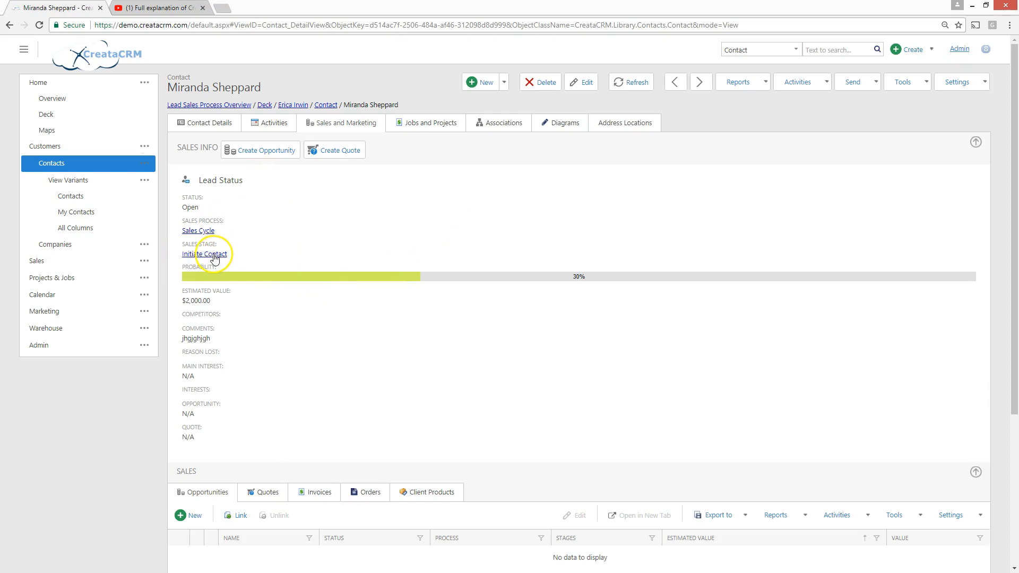
click(267, 151)
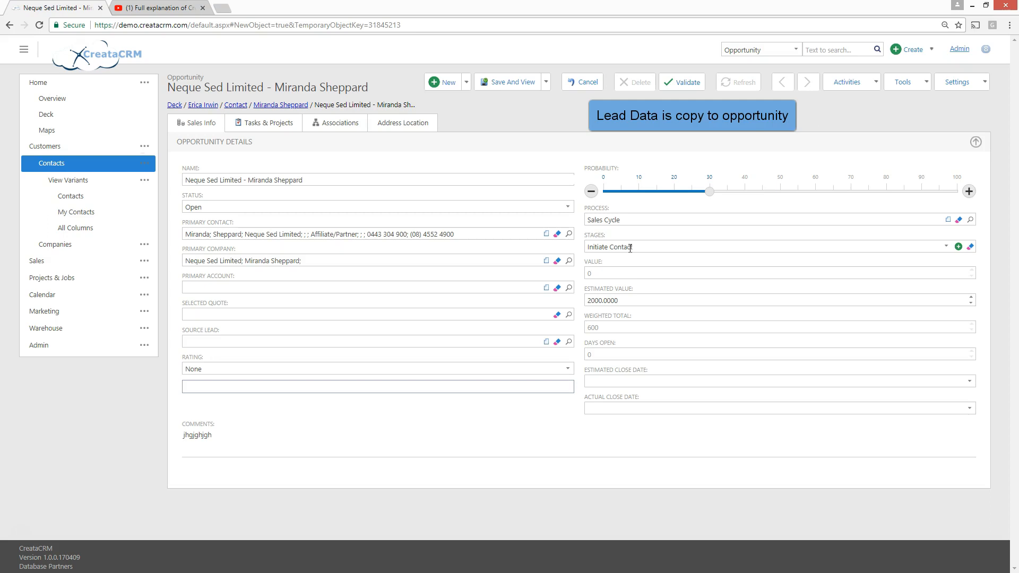
click(630, 248)
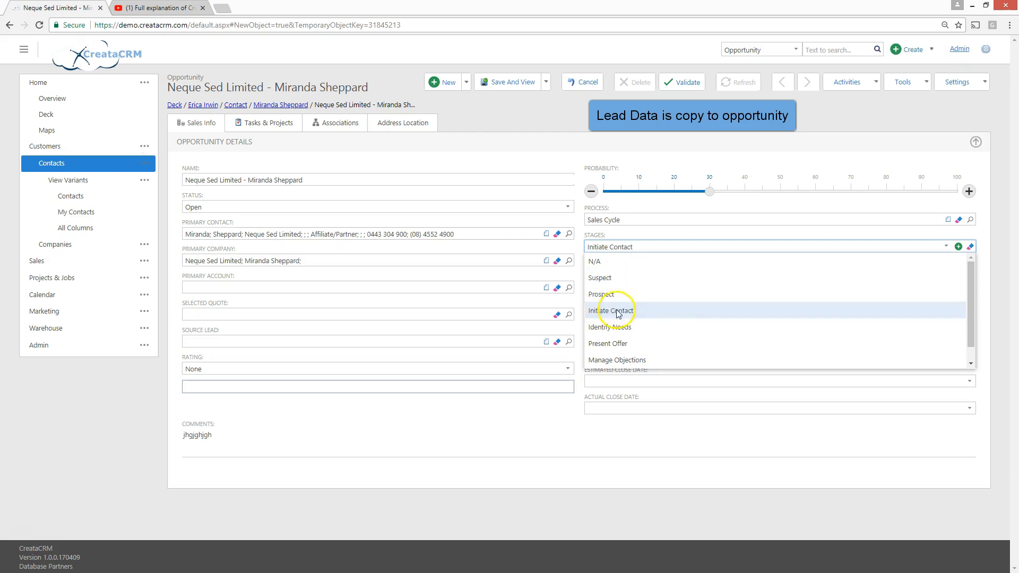
click(614, 328)
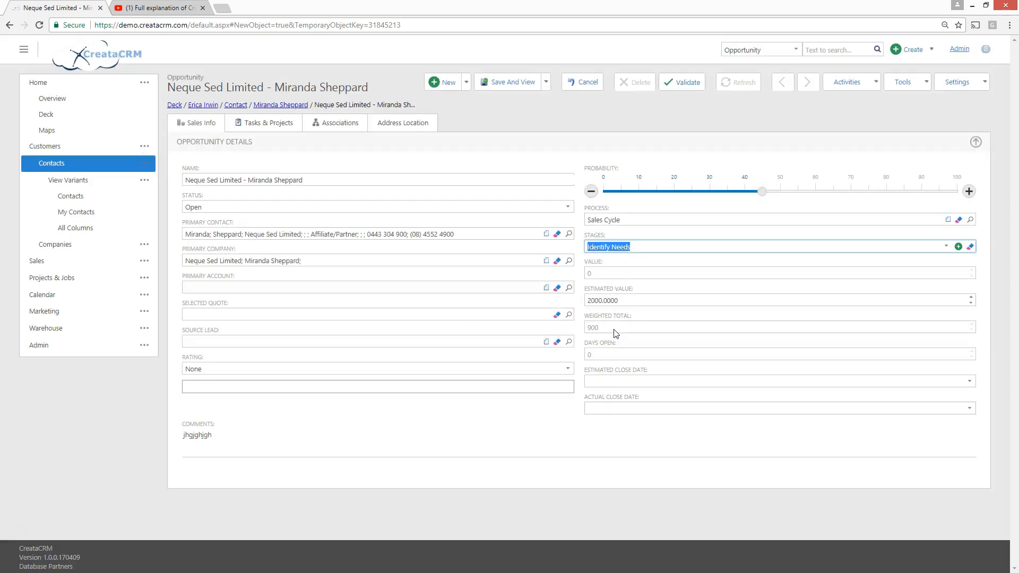
Tag the opportunity as Commercial Customer, append "vcxvcx" to its comments, and save and view it.
click(222, 387)
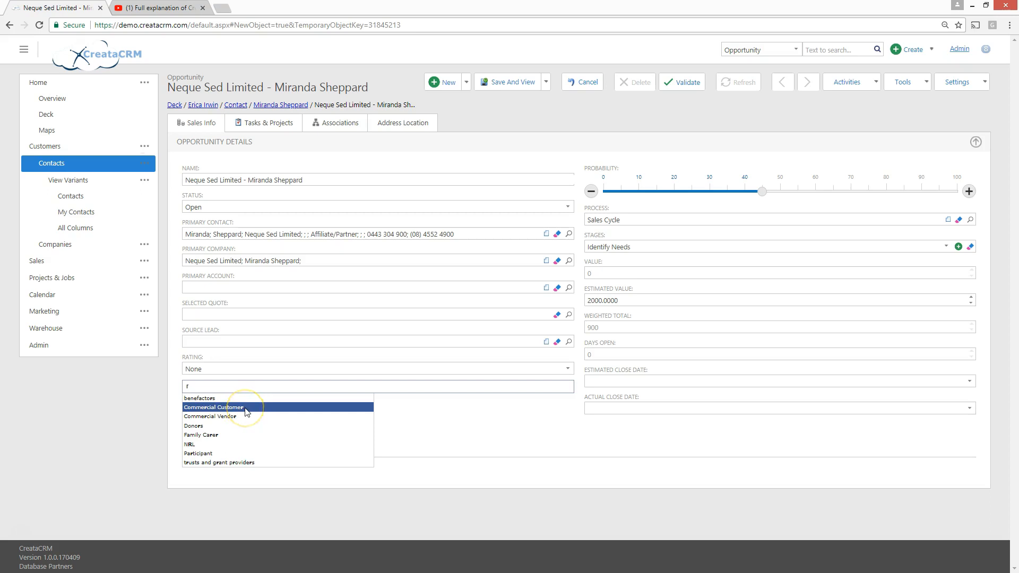
click(247, 409)
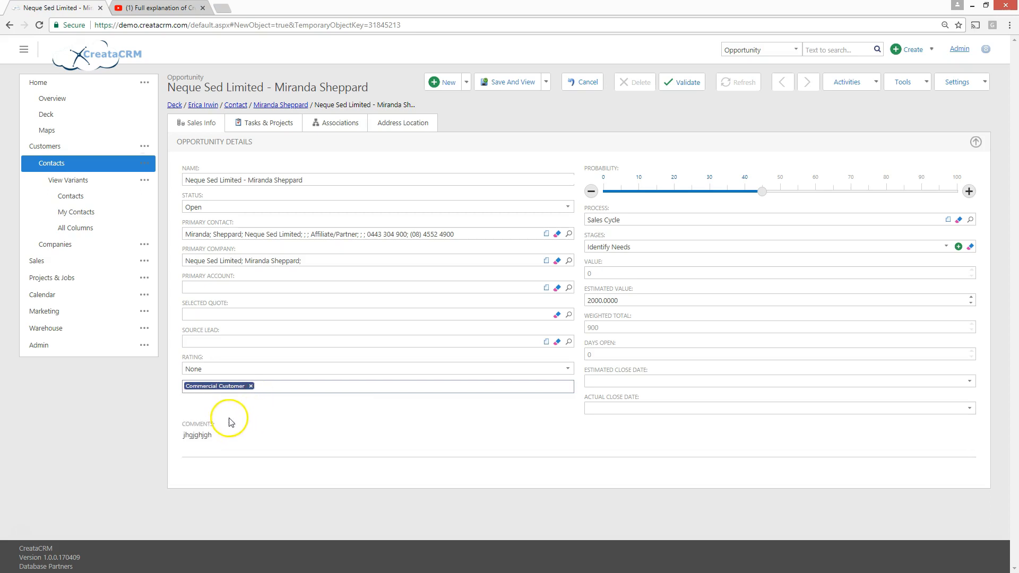
click(227, 454)
text(vcxvcx)
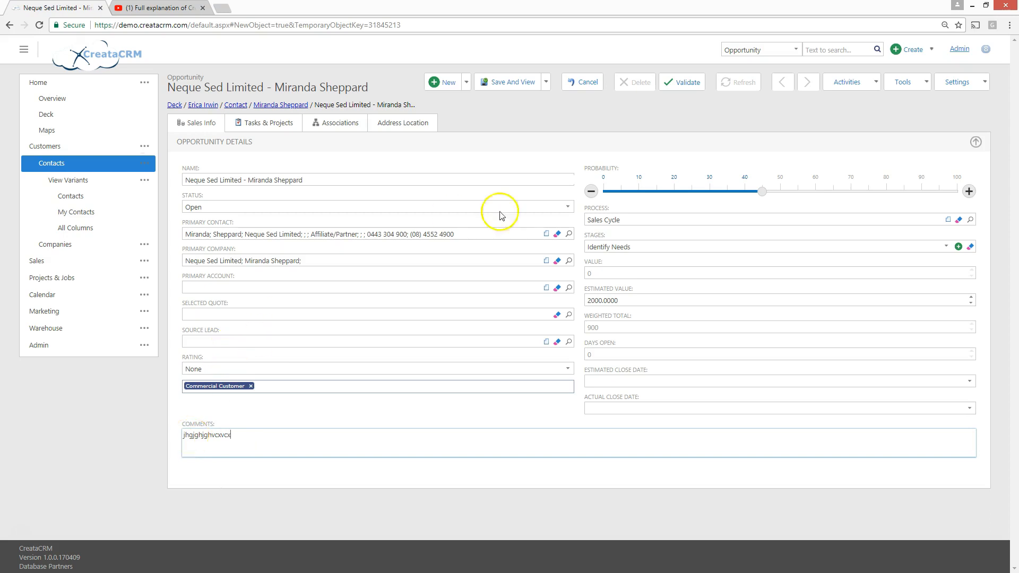
click(511, 82)
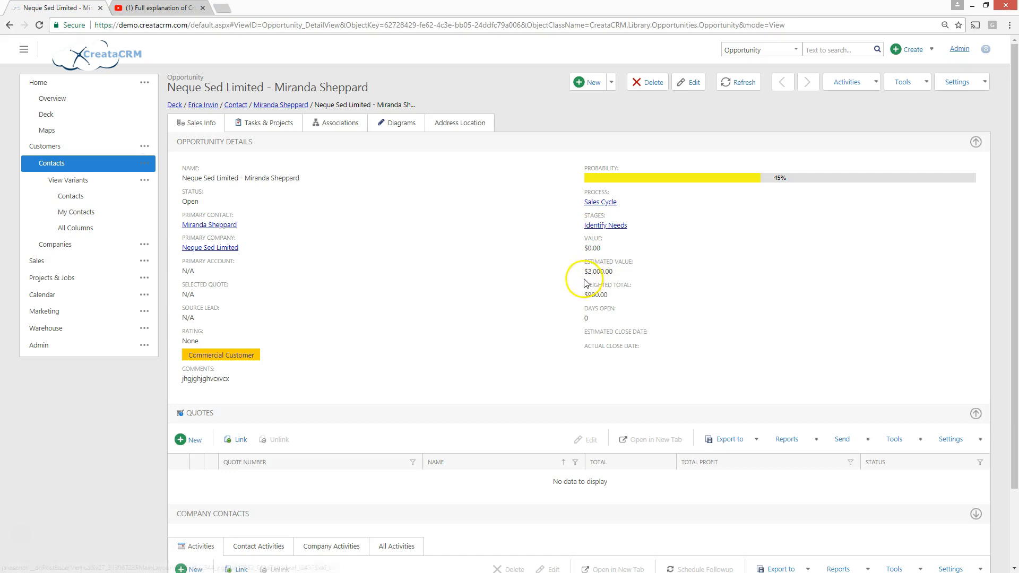
Check the opportunity's estimated value, then return to its contact record and review the lead status.
drag(584, 272, 614, 272)
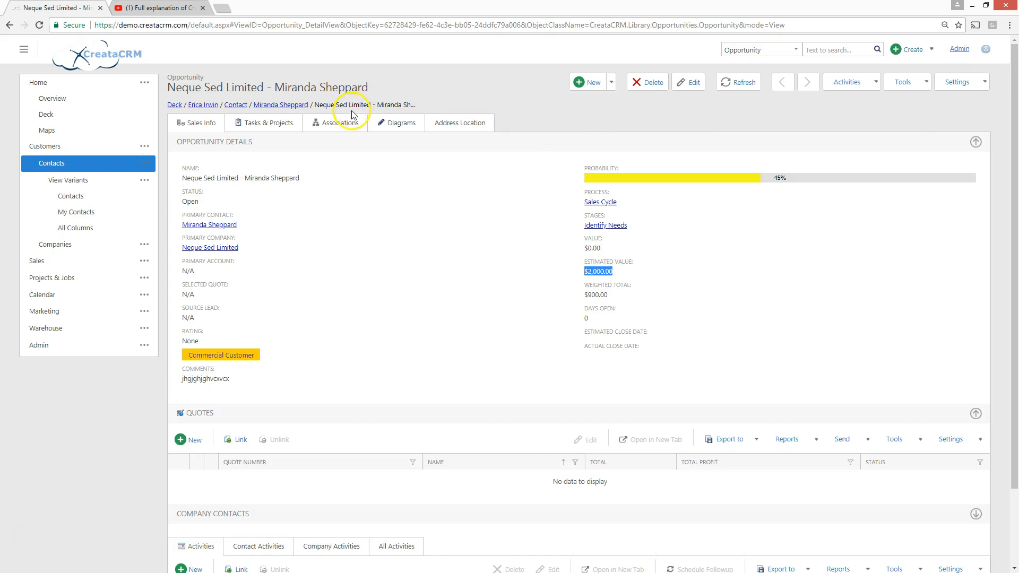
click(294, 105)
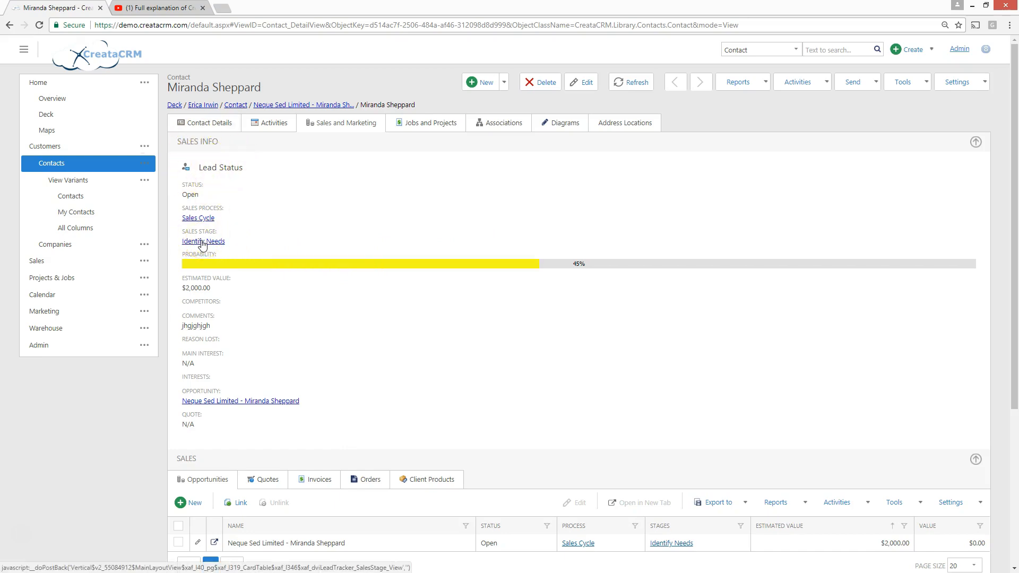
click(186, 212)
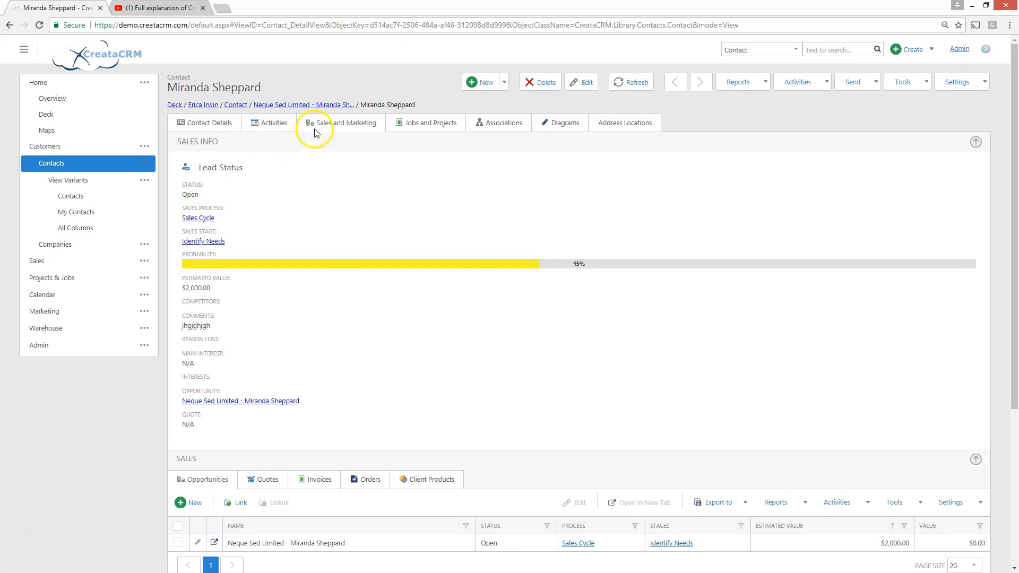
In the deck, open the contact from the Neque Sed Limited card under Identify Needs, and open the contact's linked opportunity.
click(107, 114)
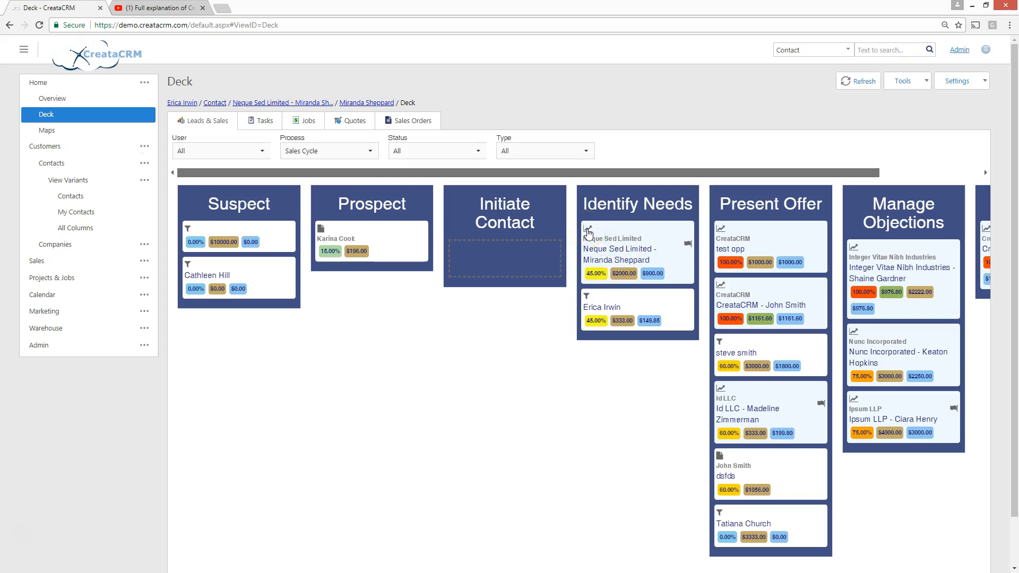
click(588, 232)
click(589, 232)
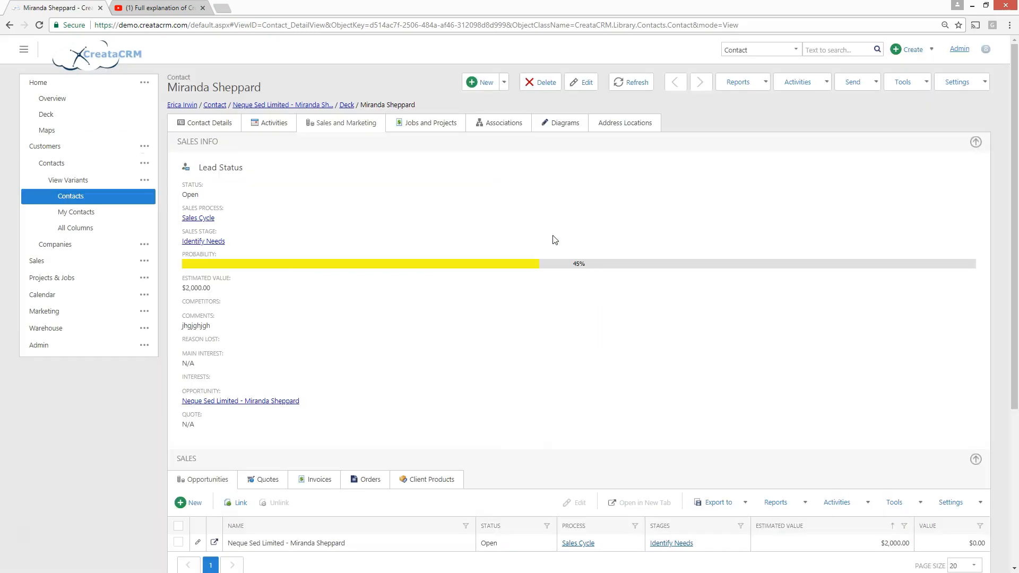
scroll(554, 240, down, 2)
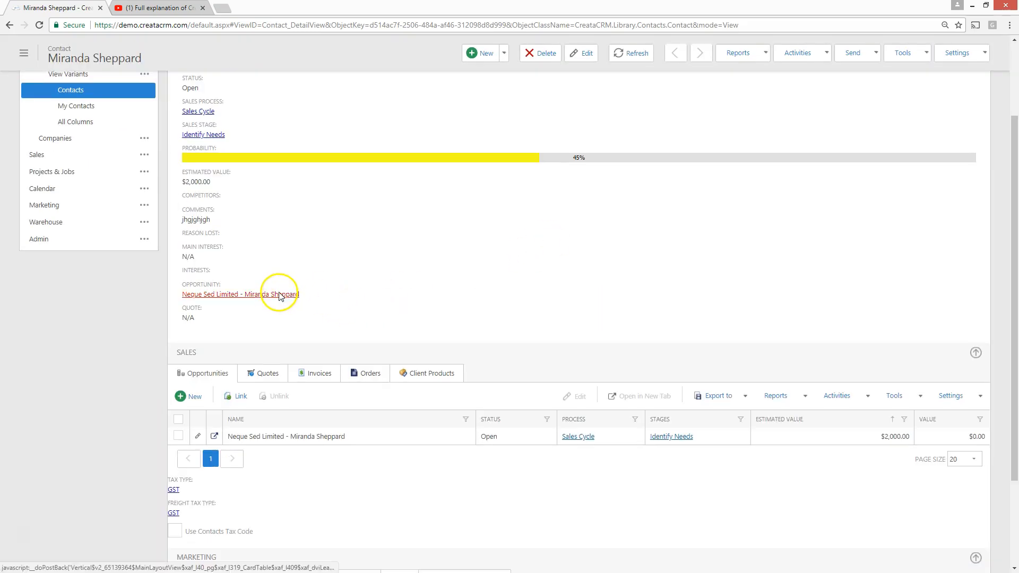
click(279, 294)
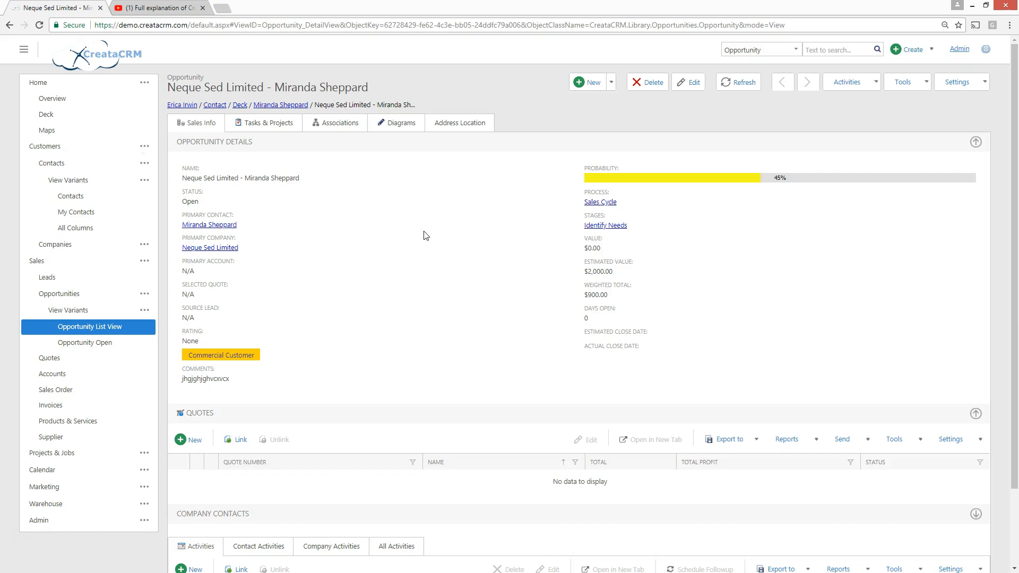
click(417, 234)
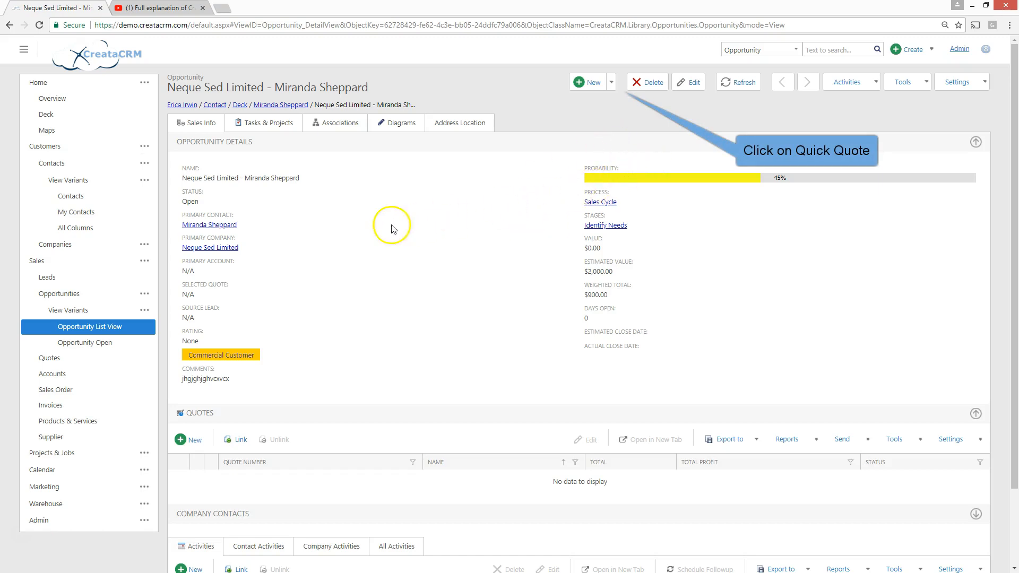
Start a quick quote from the Neque Sed Limited opportunity and name it "test quote".
click(611, 86)
click(616, 140)
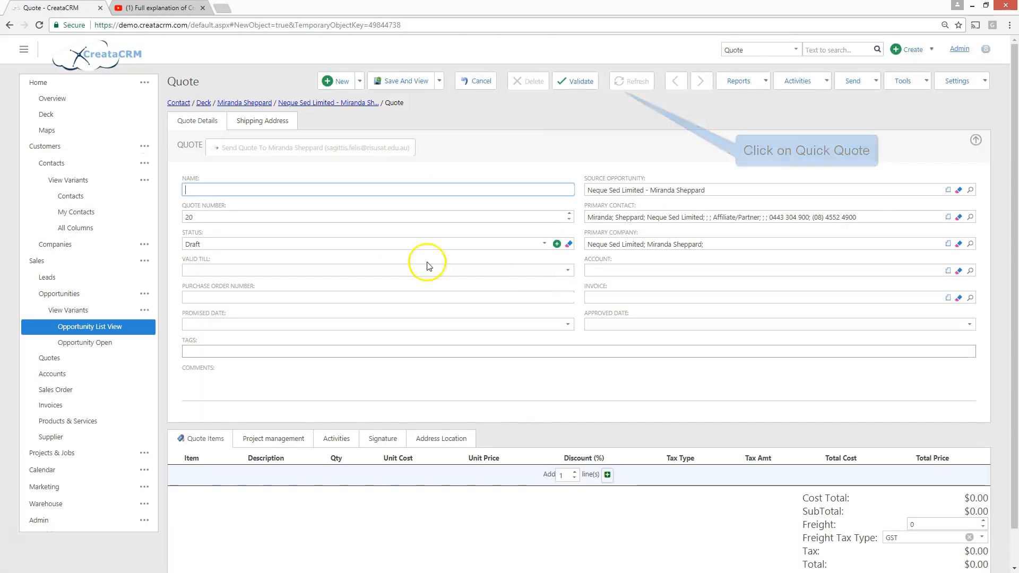
text(test quote)
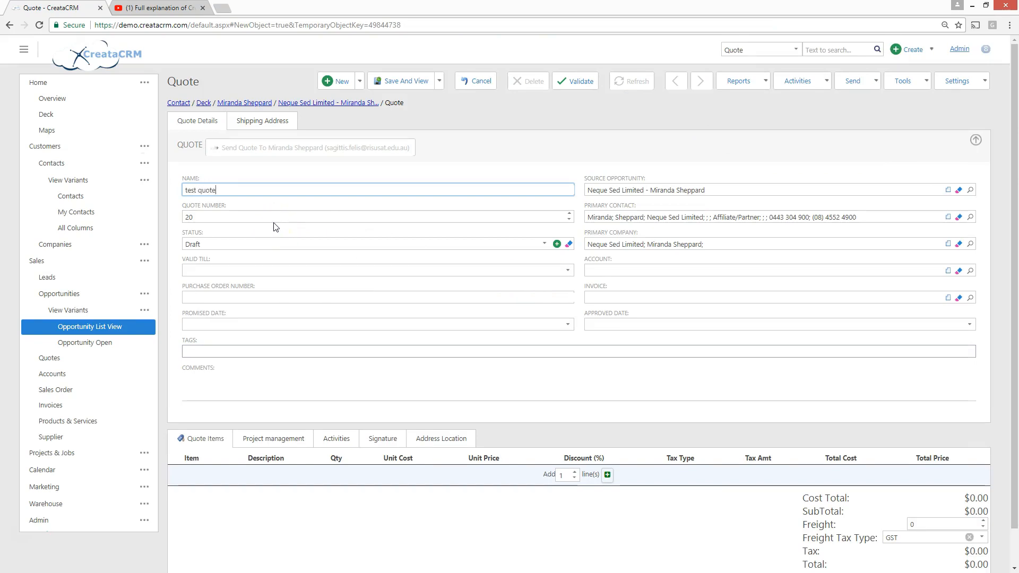
Add one Bronte 180cm Solid Oak Dining Table line to the quote items, and save and view the quote.
scroll(498, 295, down, 1)
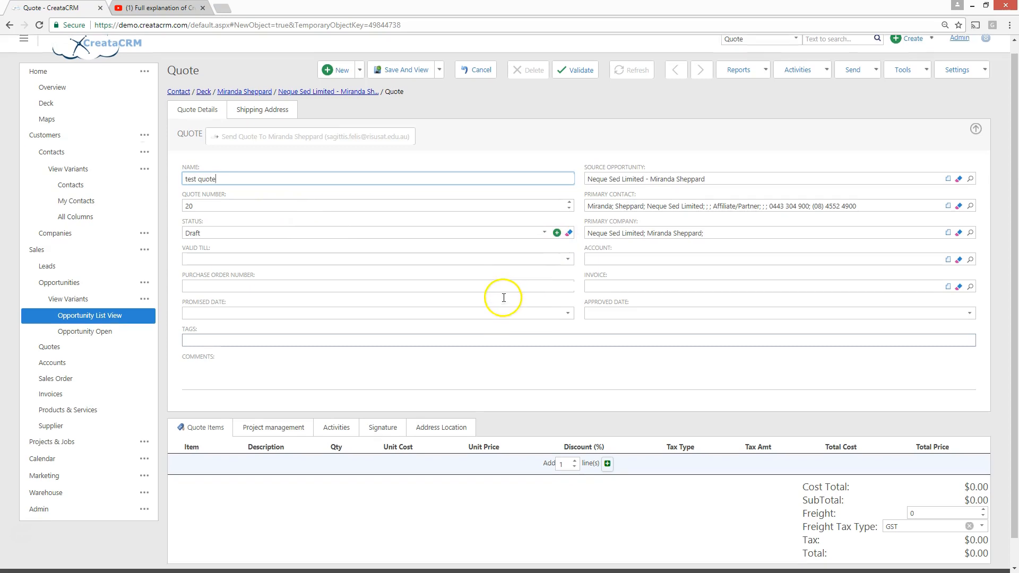
click(608, 435)
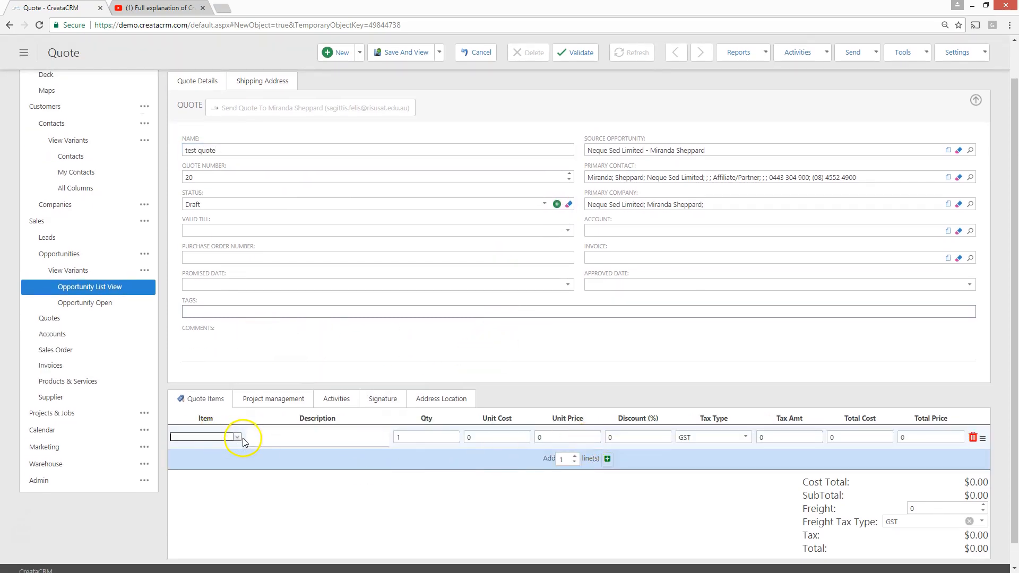
click(236, 438)
click(212, 452)
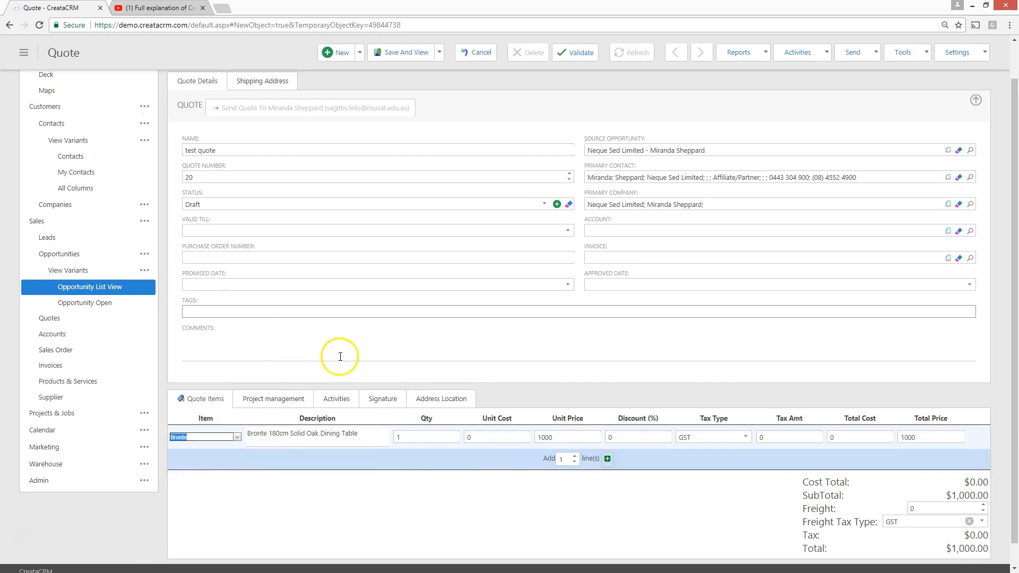
click(419, 51)
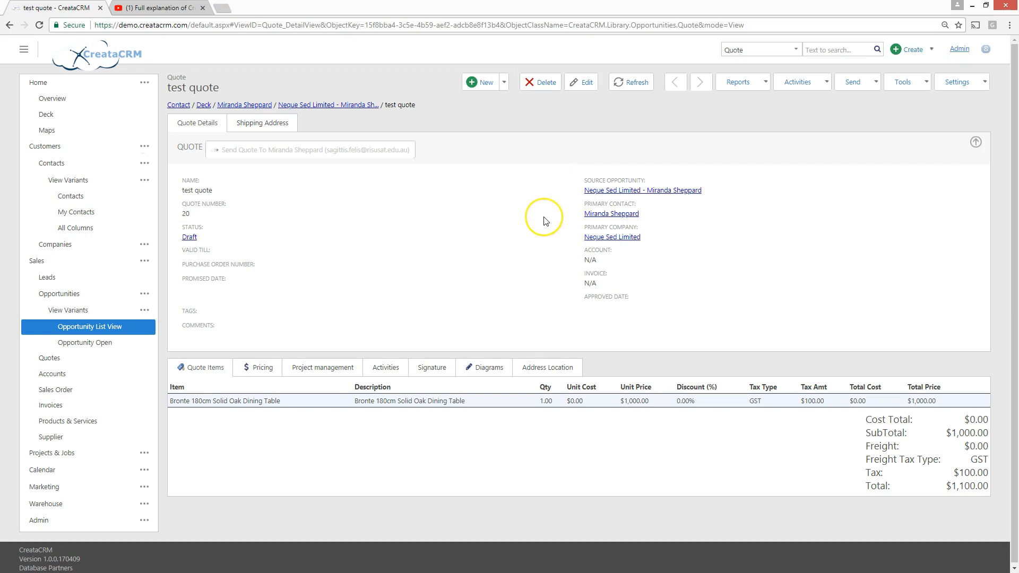
Return to the quote's source opportunity, set its stage to Present Offer, and save and view it.
click(356, 110)
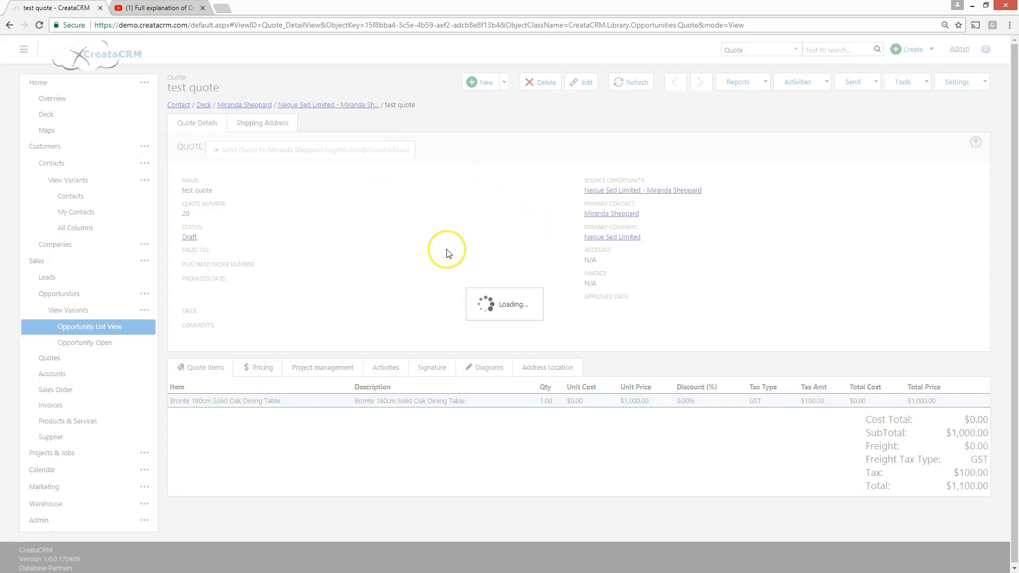
click(448, 216)
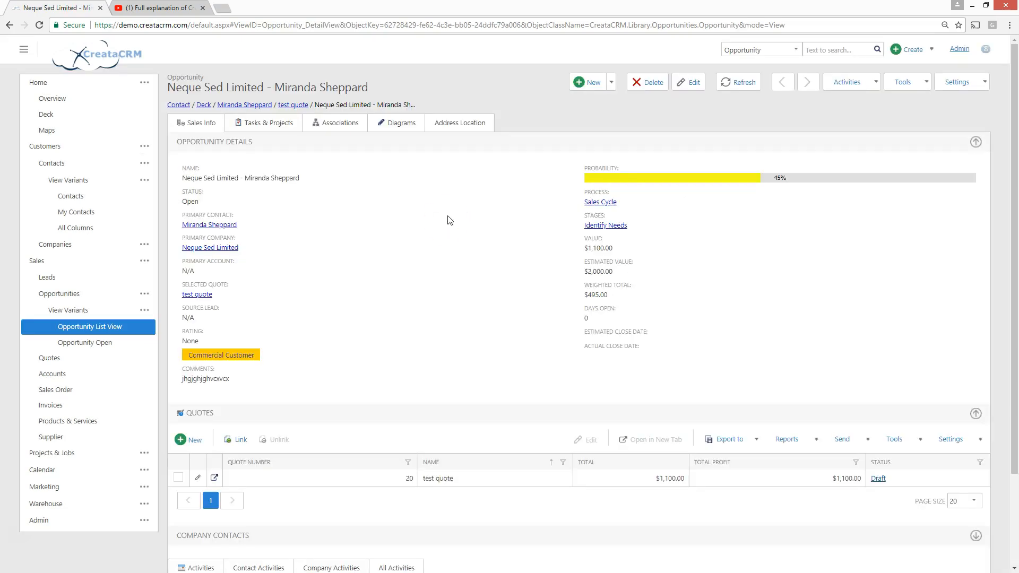
click(694, 84)
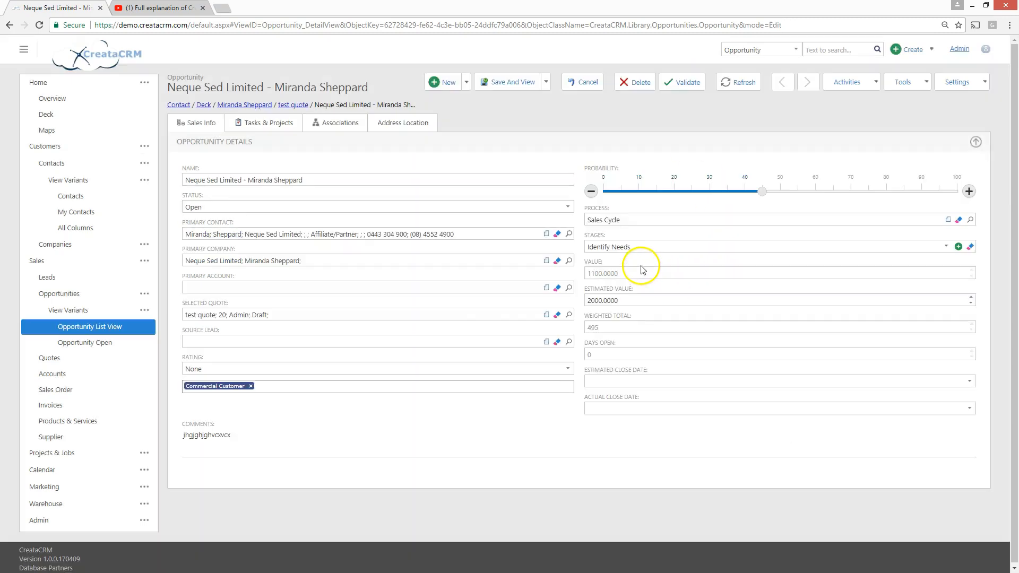
click(644, 246)
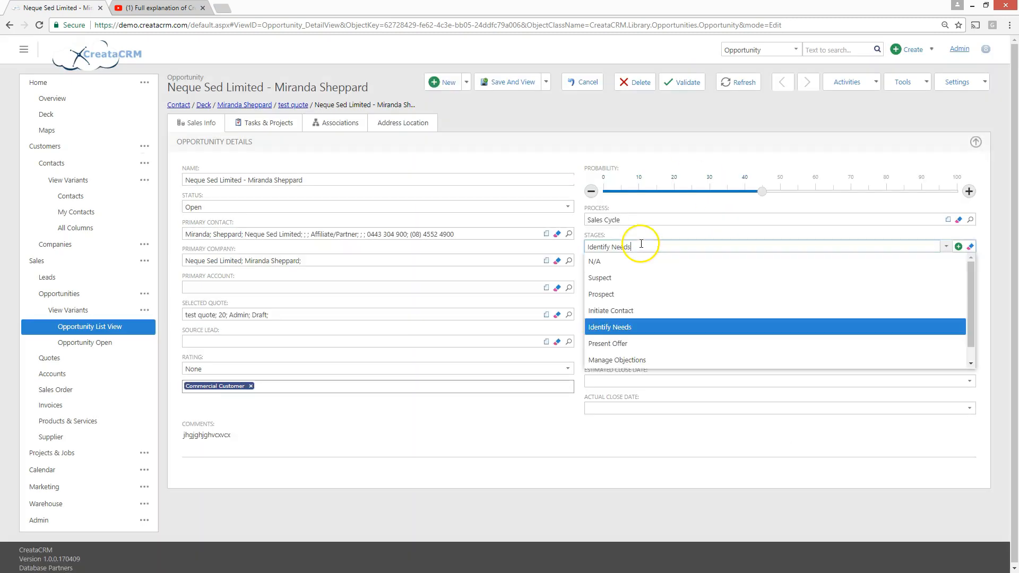
click(608, 344)
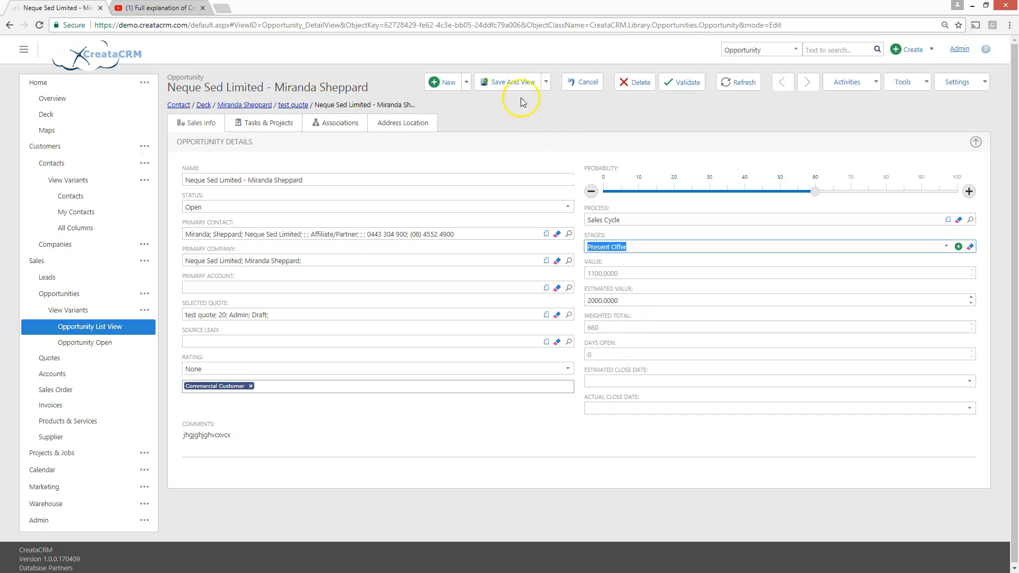
click(512, 82)
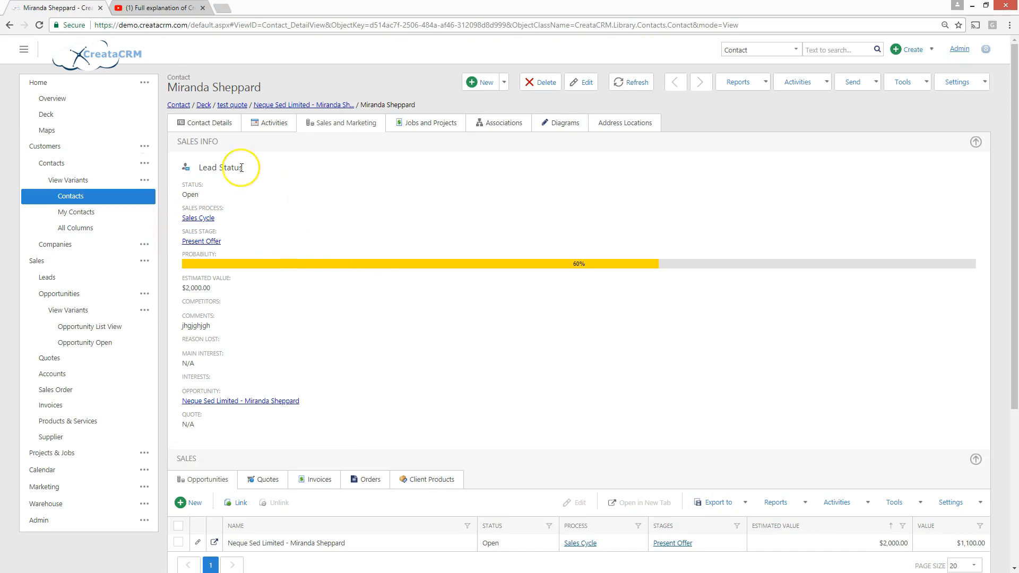
Review the contact's lead status and quotes, then its tasks and jobs.
scroll(268, 325, down, 3)
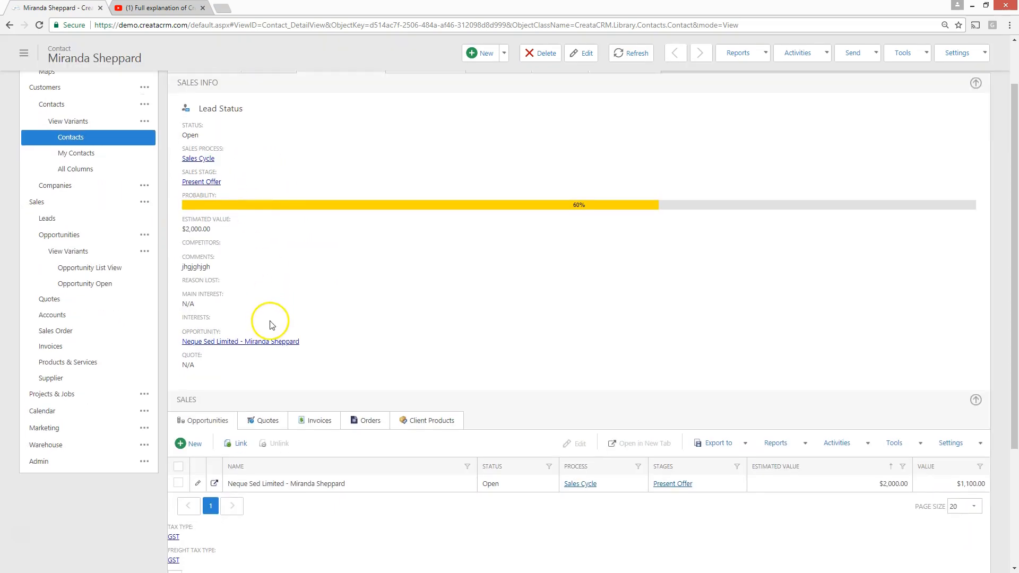
click(268, 320)
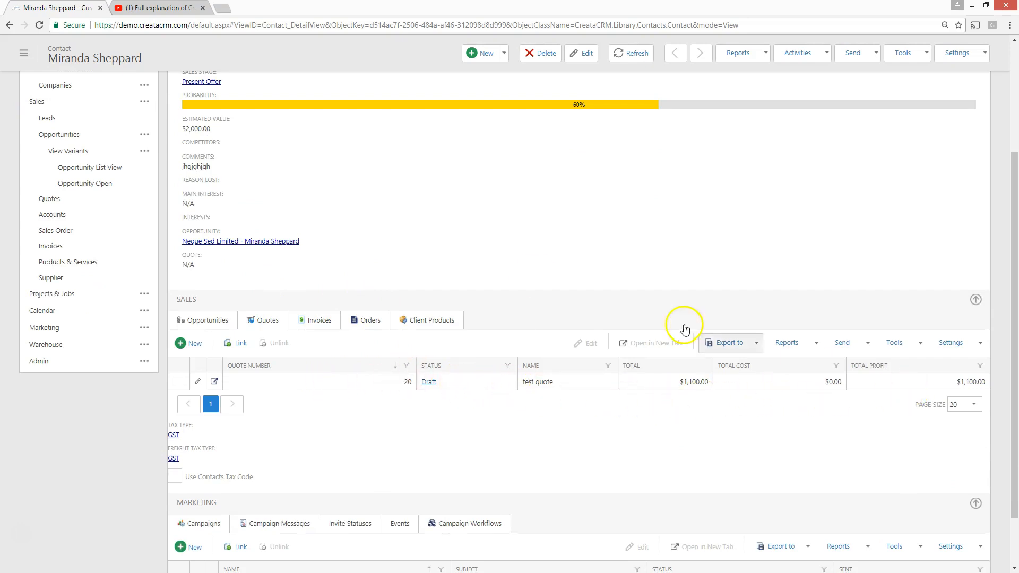
scroll(534, 274, up, 3)
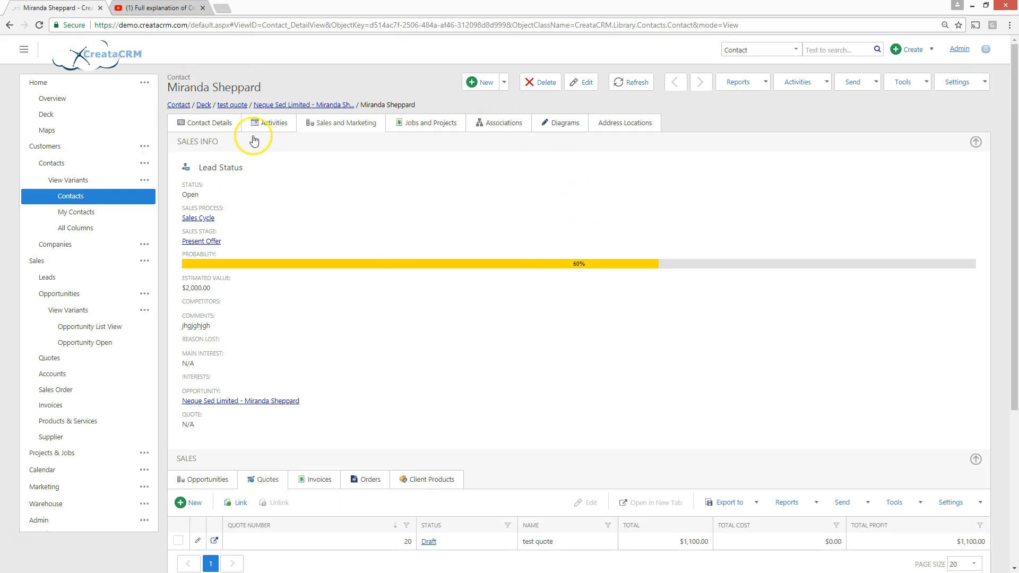
click(417, 126)
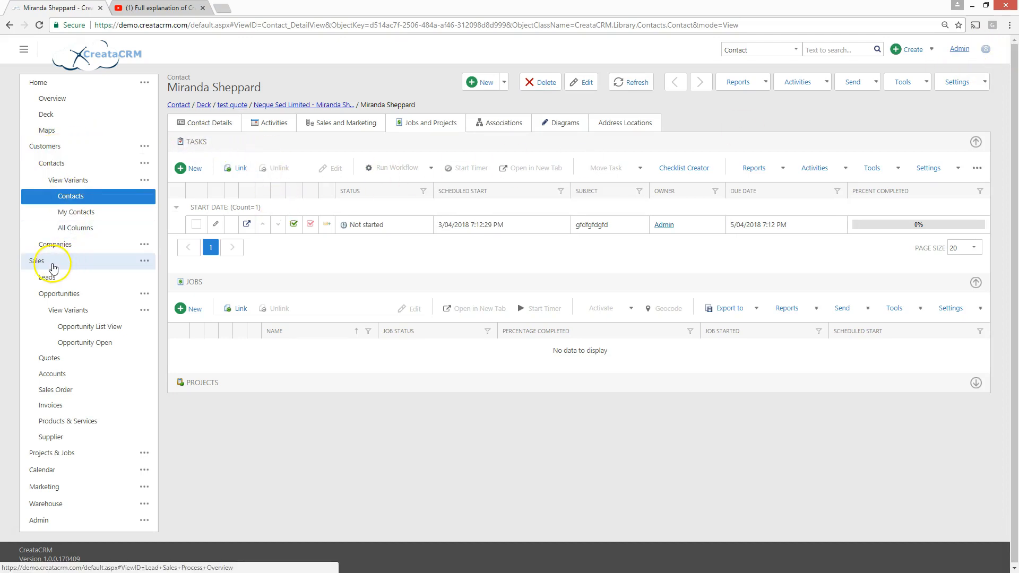
From the lead sales process overview, list the leads at the Present Offer stage and open the Neque Sed Limited contact.
click(50, 264)
scroll(571, 350, down, 6)
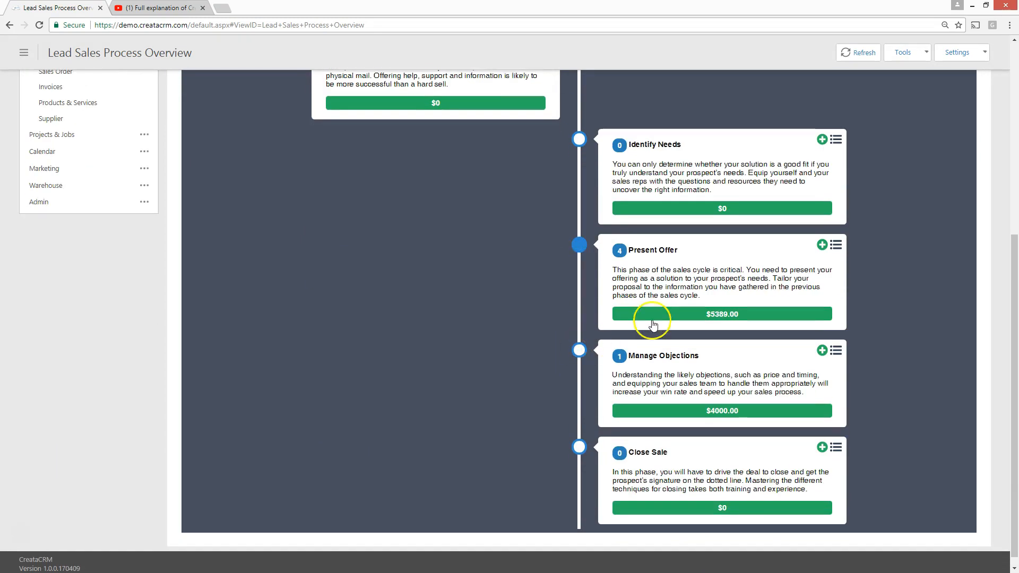
click(836, 245)
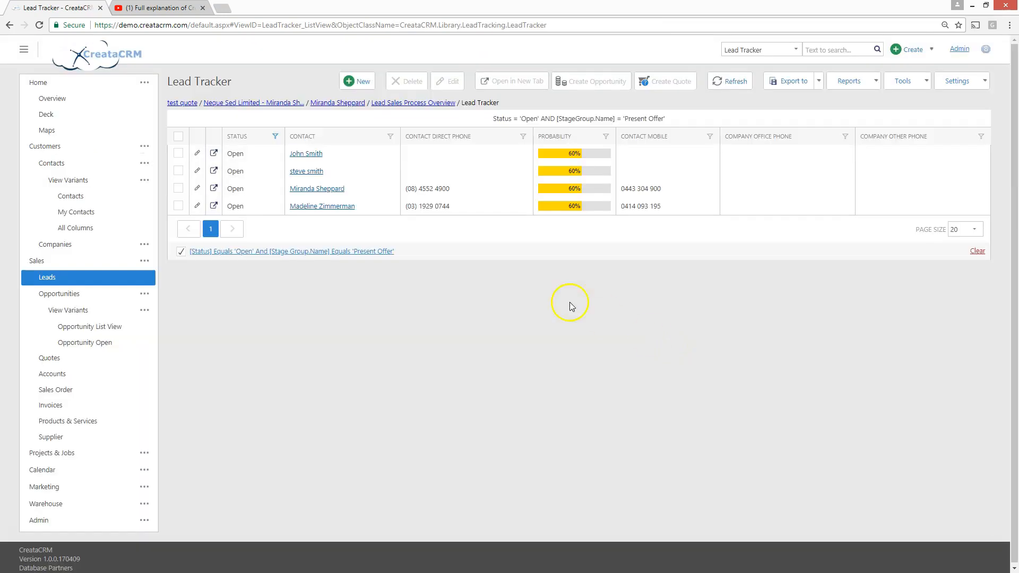
click(317, 189)
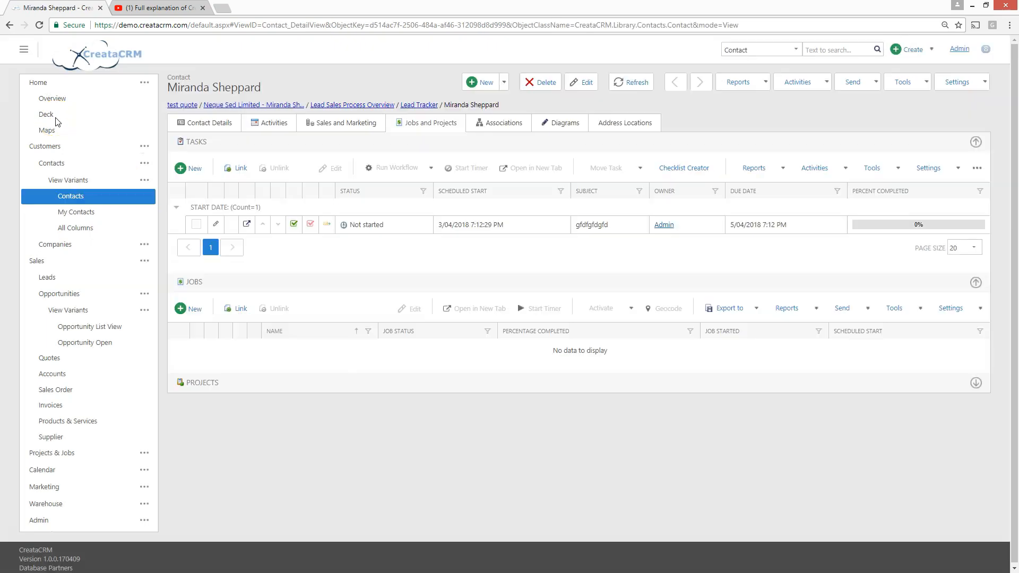
Open the deck and examine the Neque Sed Limited card under Present Offer.
click(53, 118)
click(53, 117)
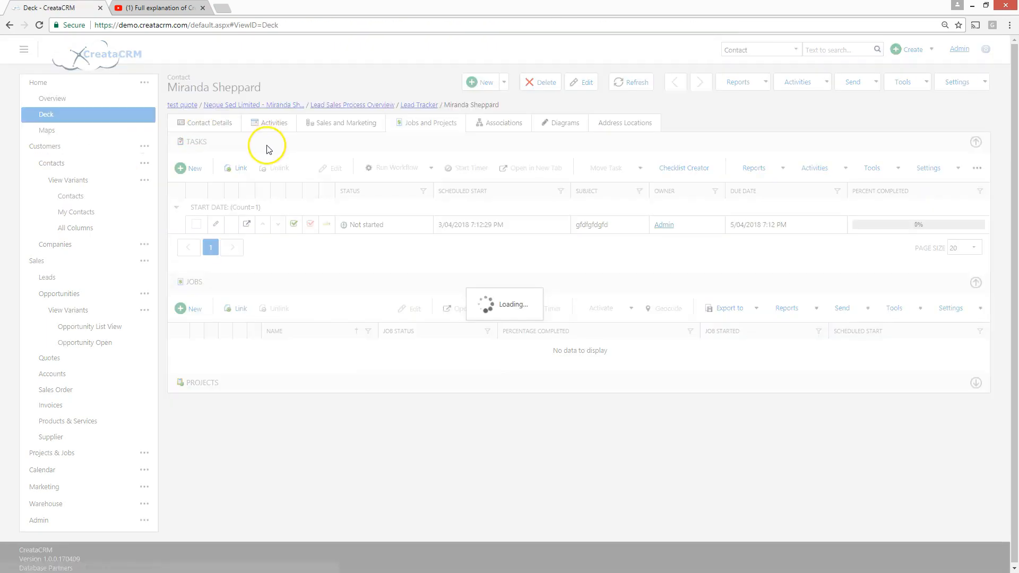
drag(557, 179, 760, 180)
scroll(642, 281, down, 2)
scroll(642, 279, up, 2)
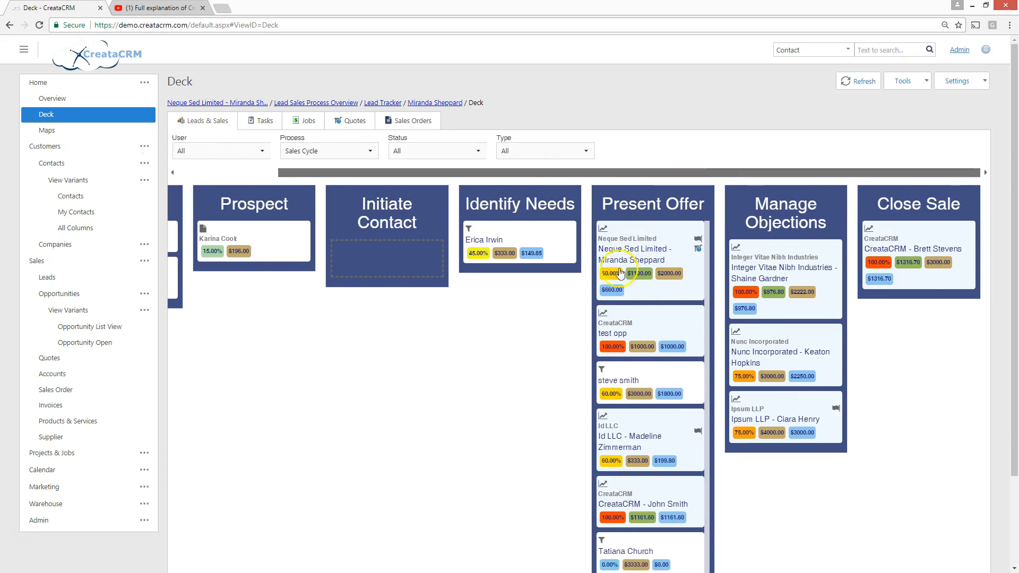